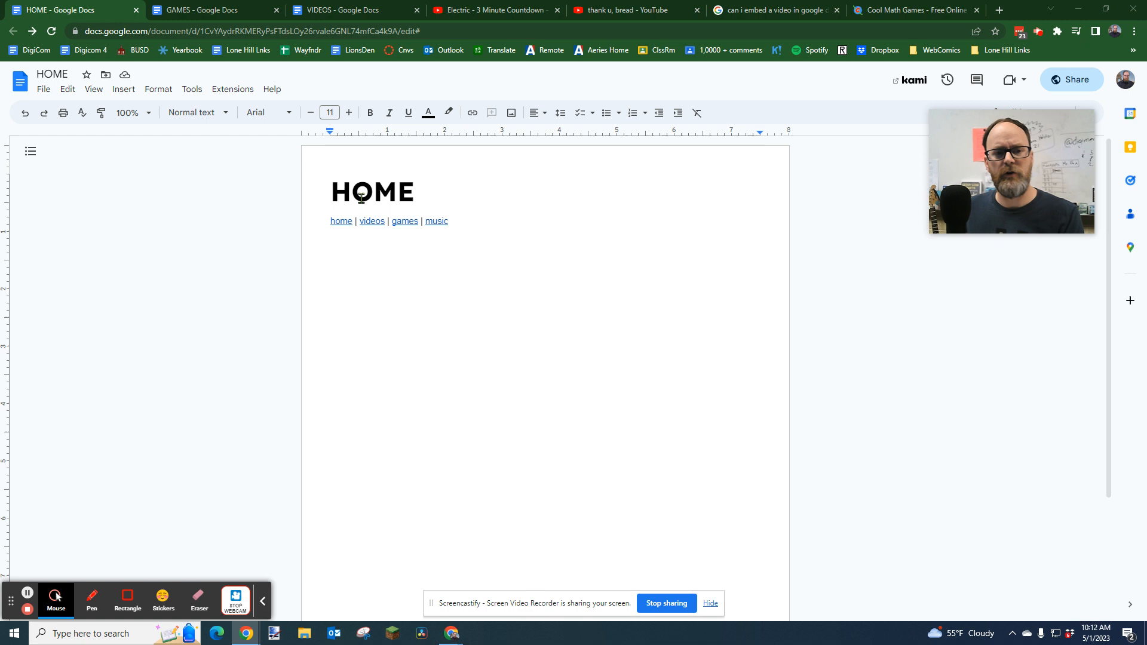
Step: Follow the navigation links from the HOME document to VIDEOS, from there to GAMES, and on to MUSIC
click(381, 221)
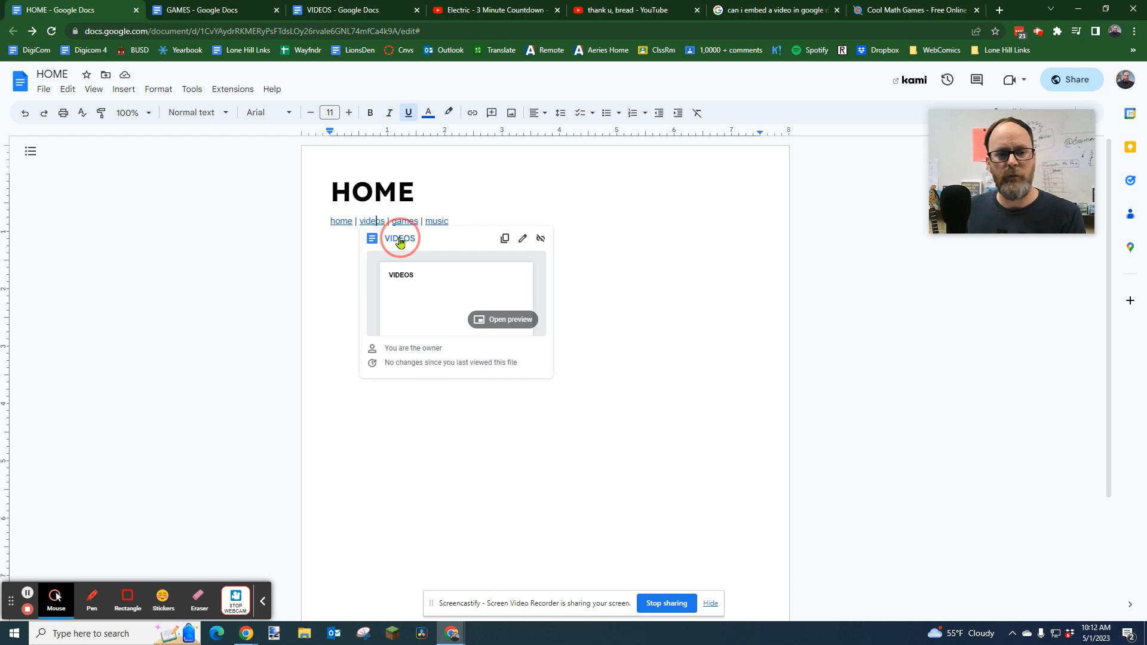
click(391, 239)
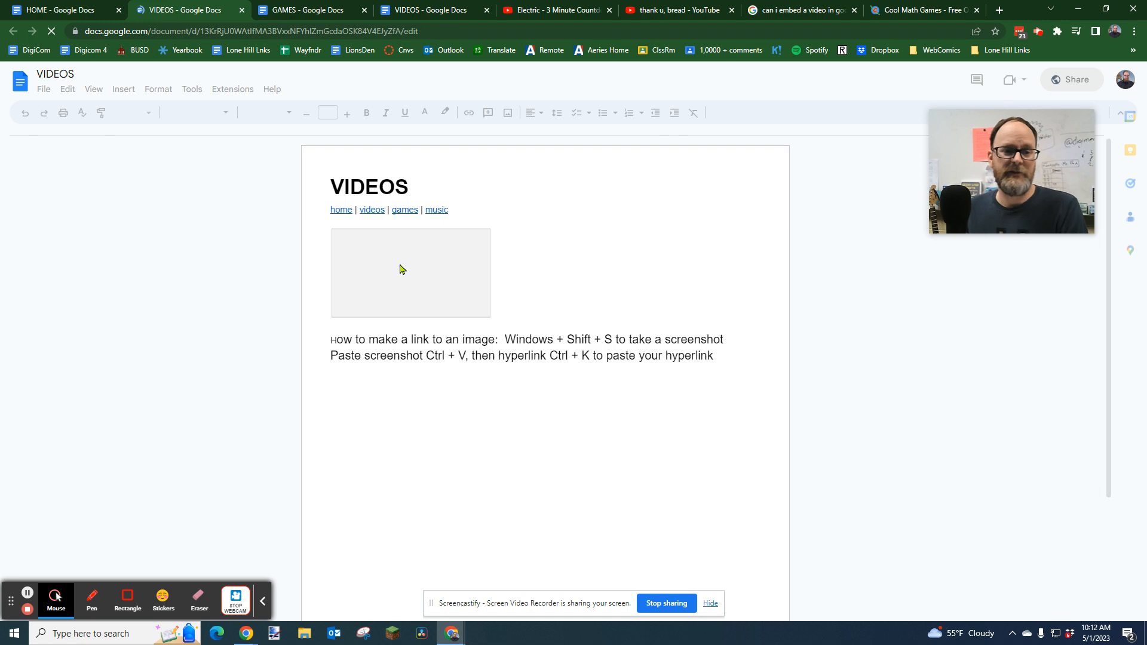
click(396, 213)
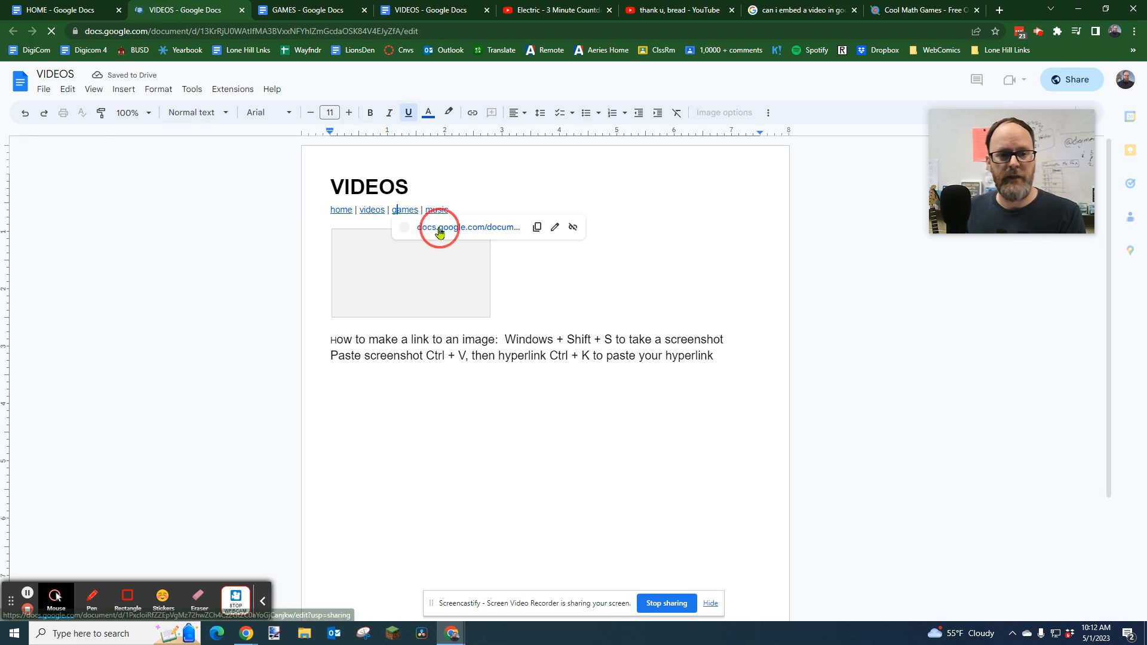
click(439, 232)
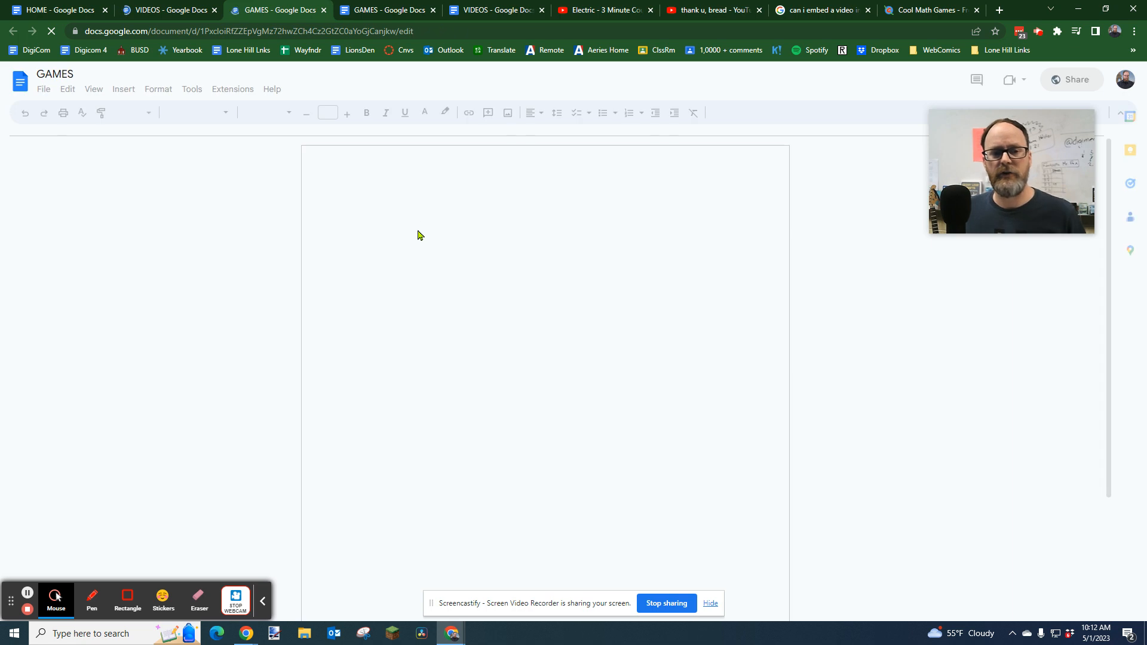
click(435, 204)
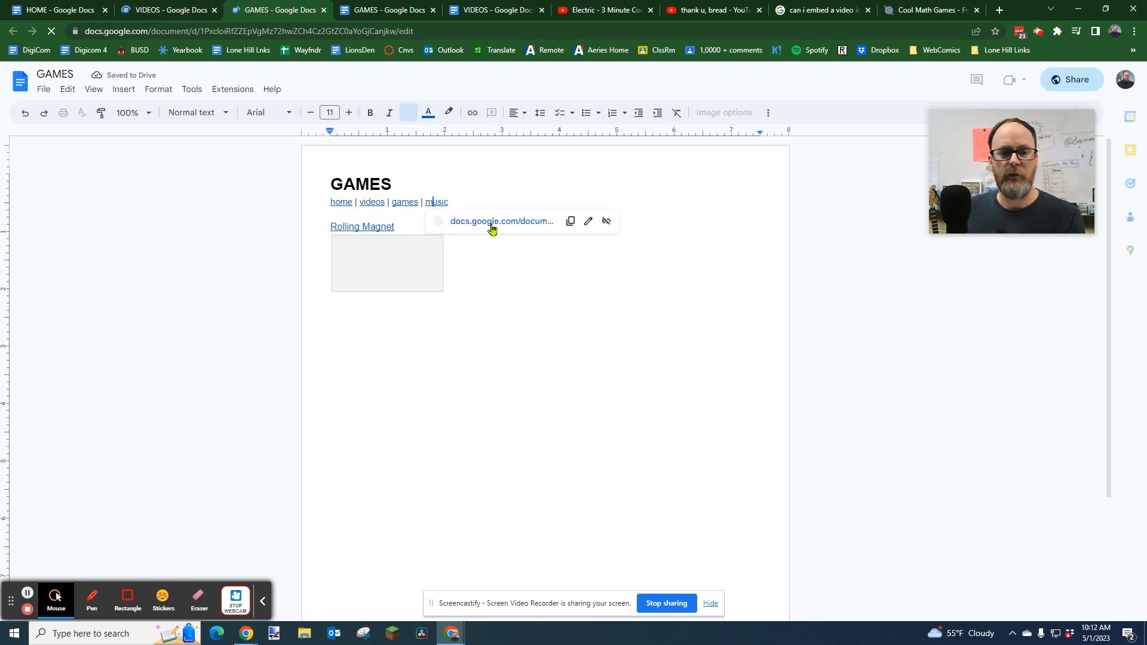
click(492, 223)
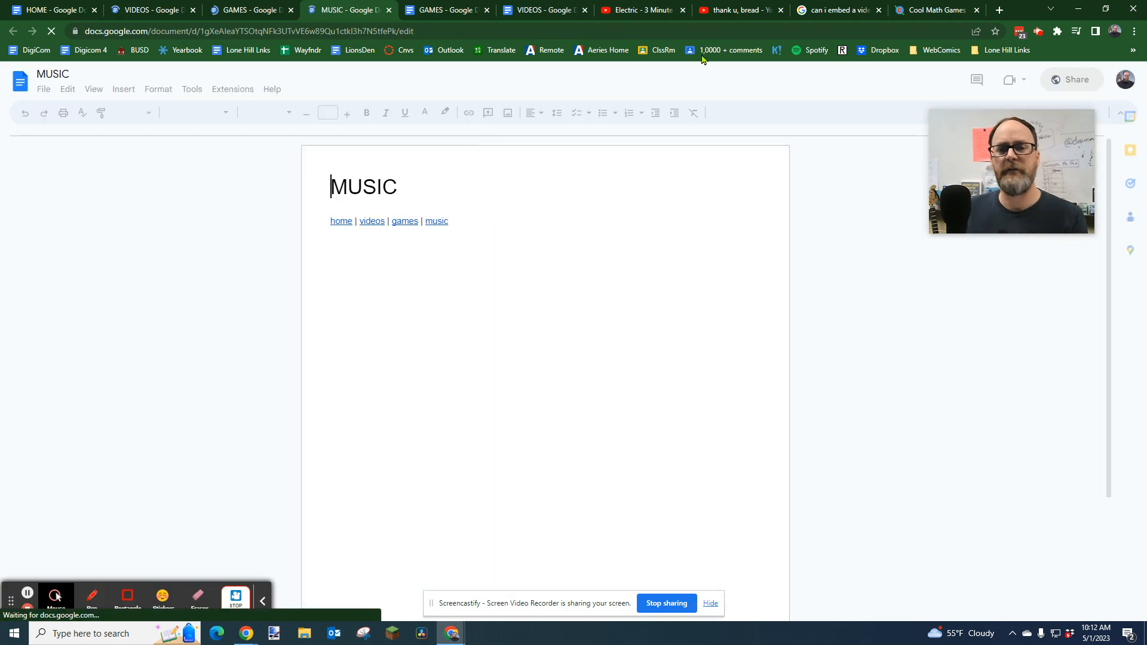
Step: Switch to the Coolmath Games website and examine the full web address of its home page
click(920, 13)
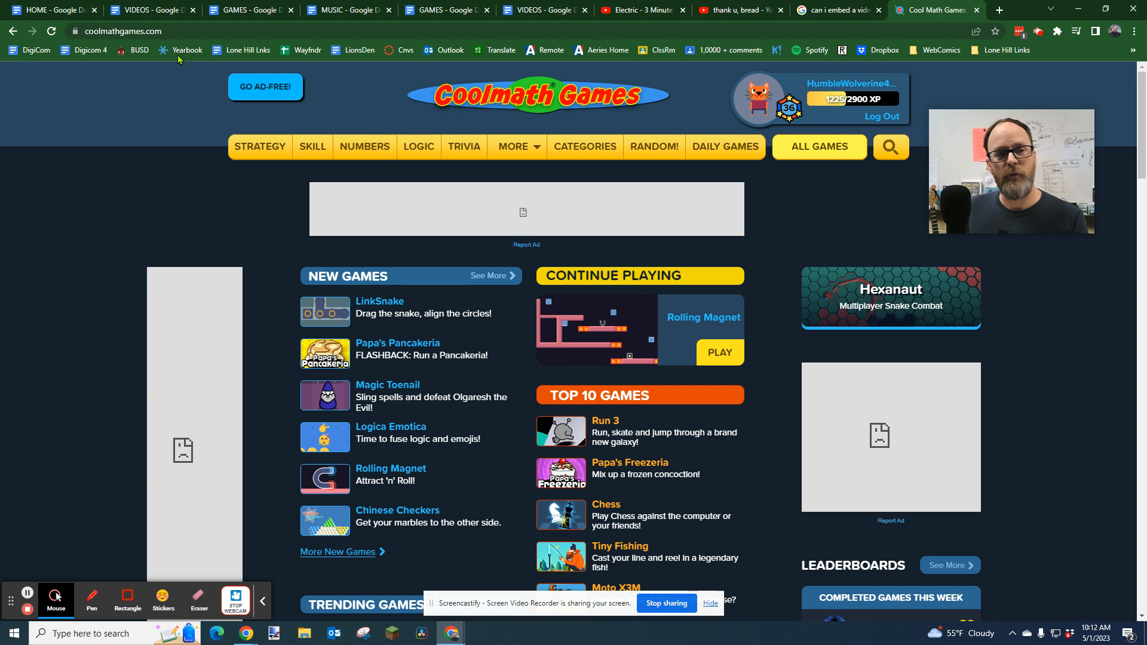
click(186, 31)
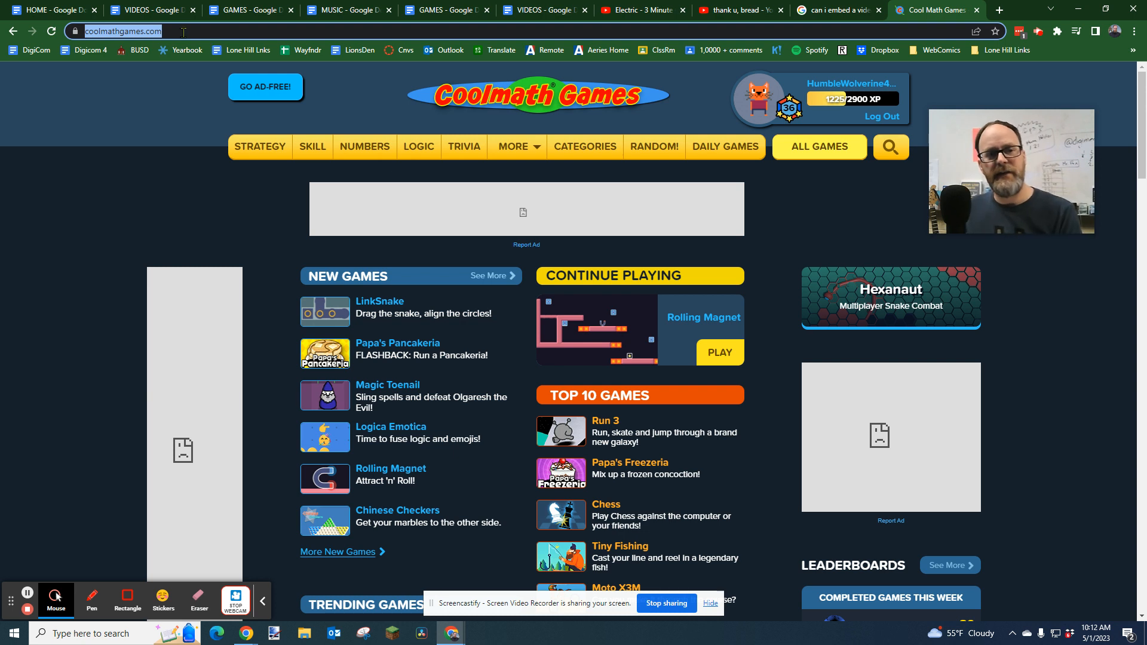
click(140, 31)
drag(238, 35, 89, 32)
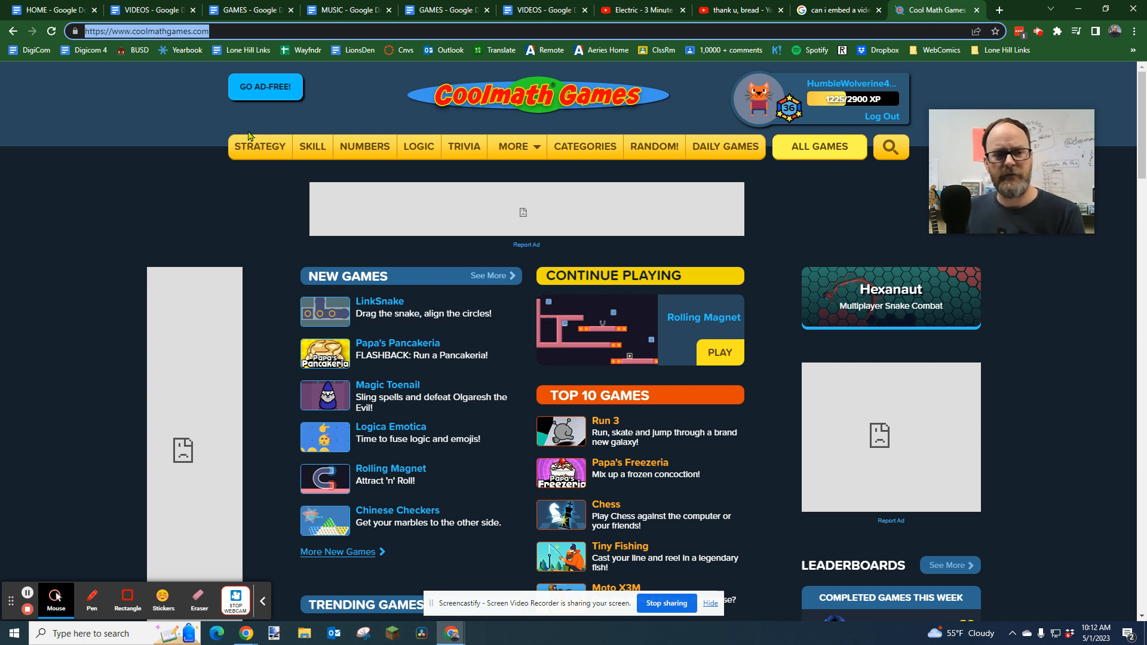
Step: Browse the site's Strategy and Numbers pages and examine how each page's web address is formed
click(269, 146)
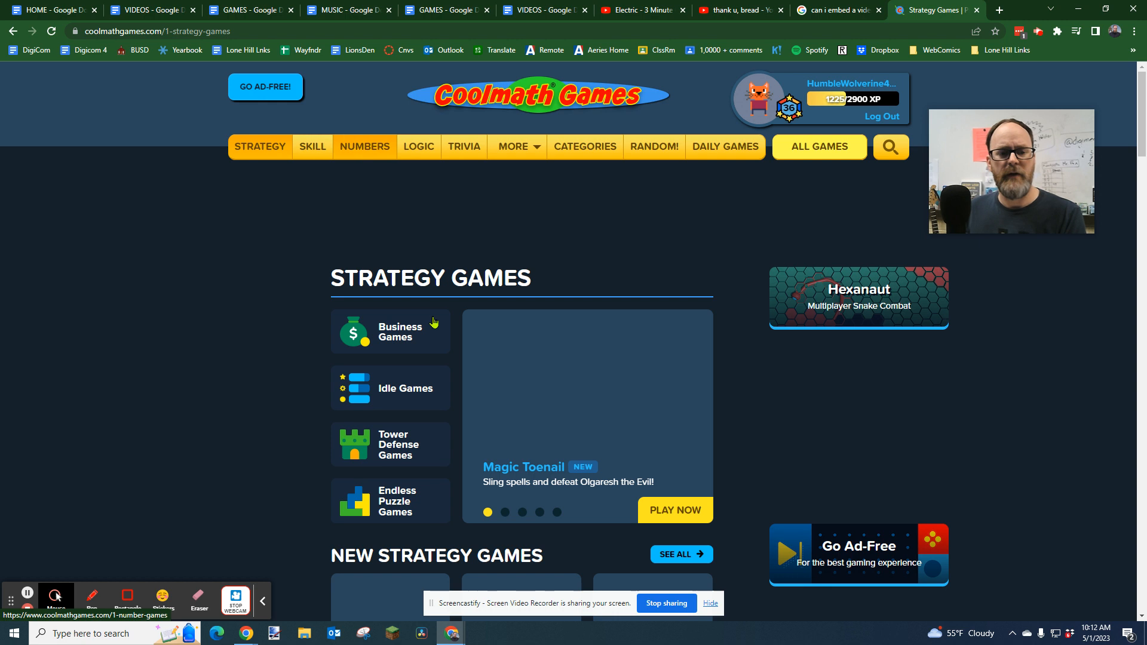
scroll(720, 351, down, 10)
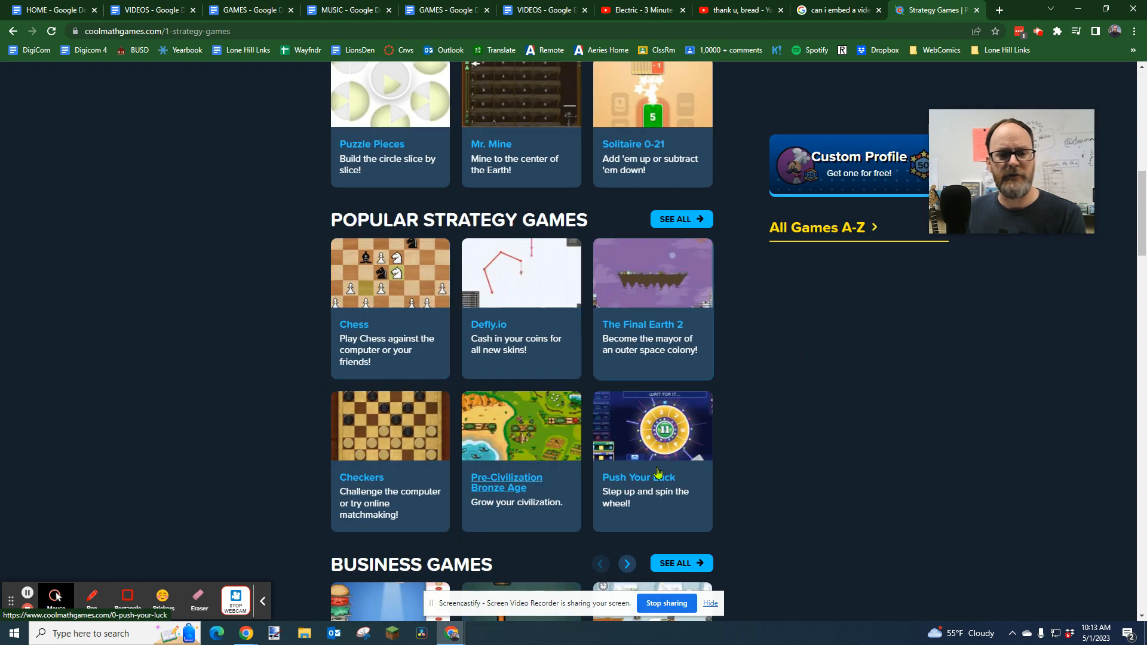
scroll(650, 447, down, 3)
scroll(650, 447, up, 13)
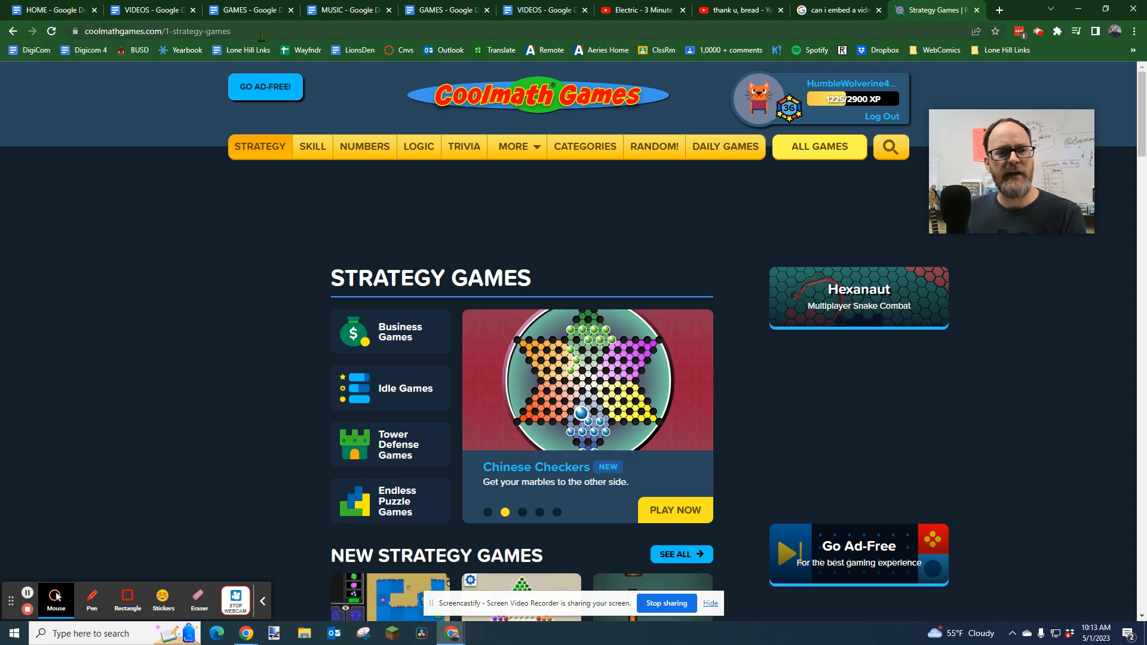
click(366, 150)
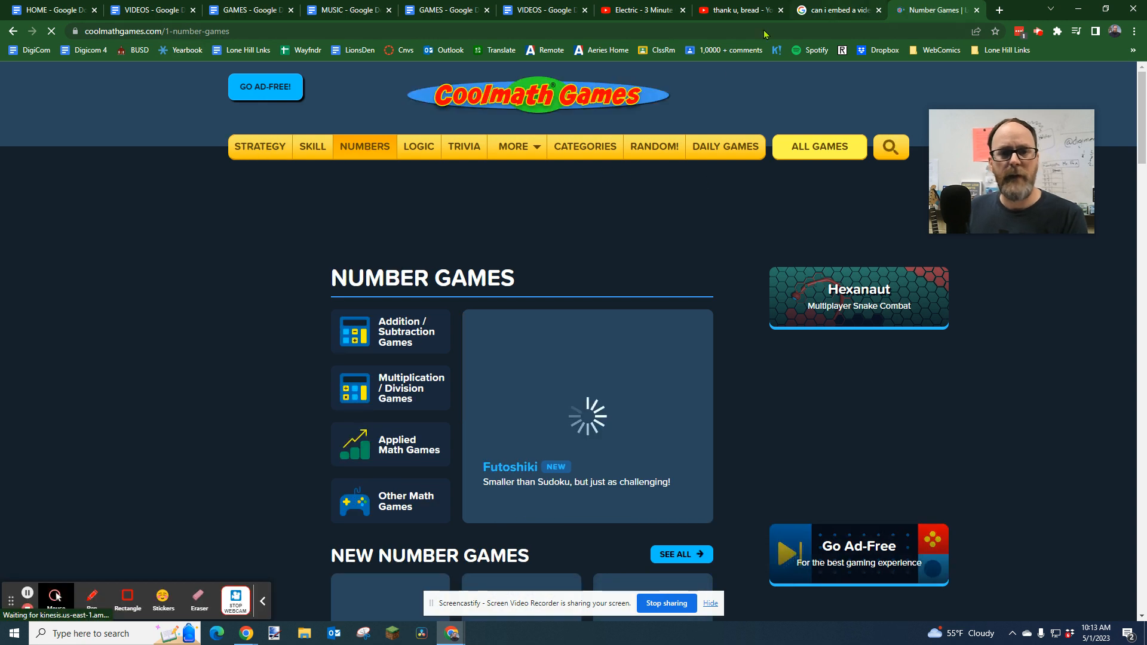
click(622, 32)
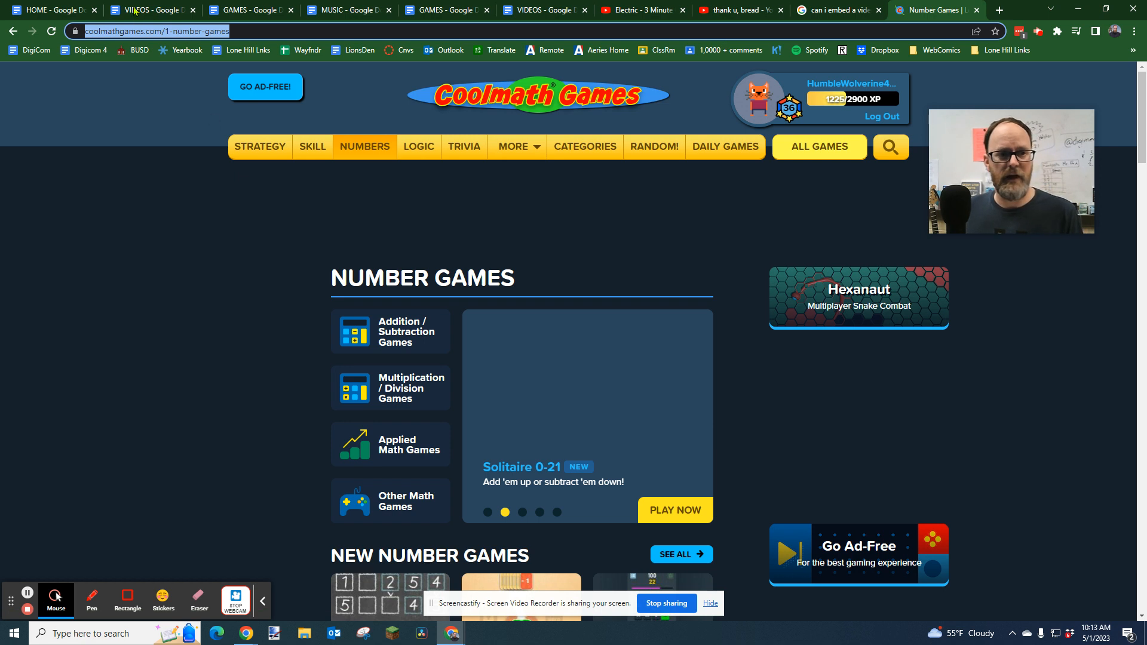
Step: Return to the HOME document and create a new blank document from it
click(46, 10)
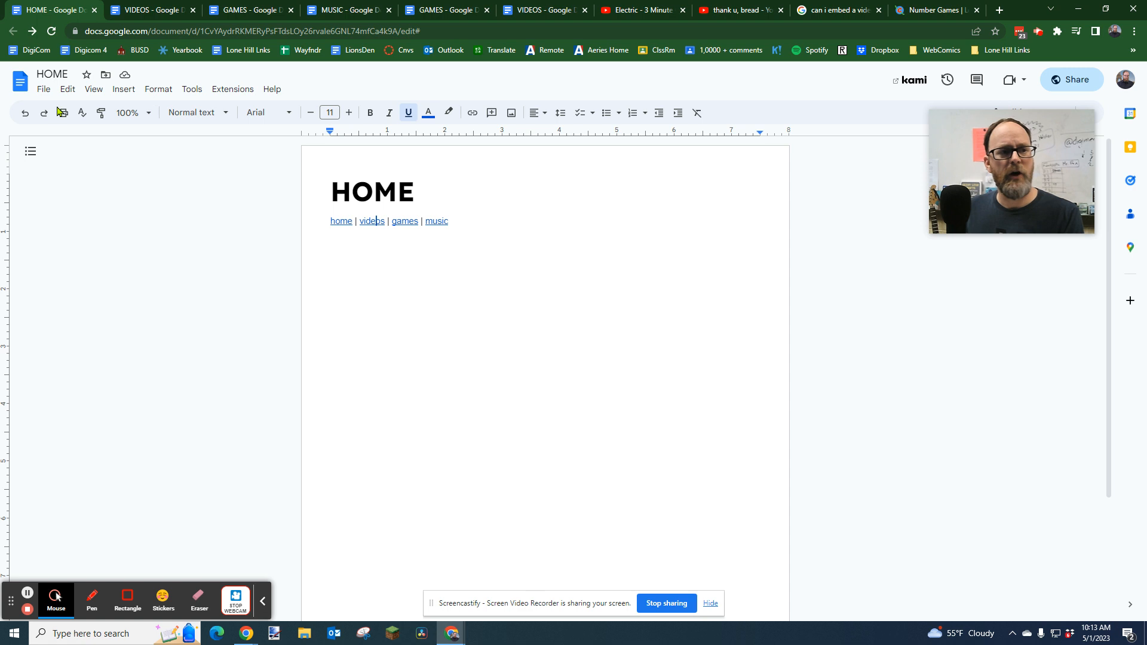
click(41, 91)
mouse_move(61, 110)
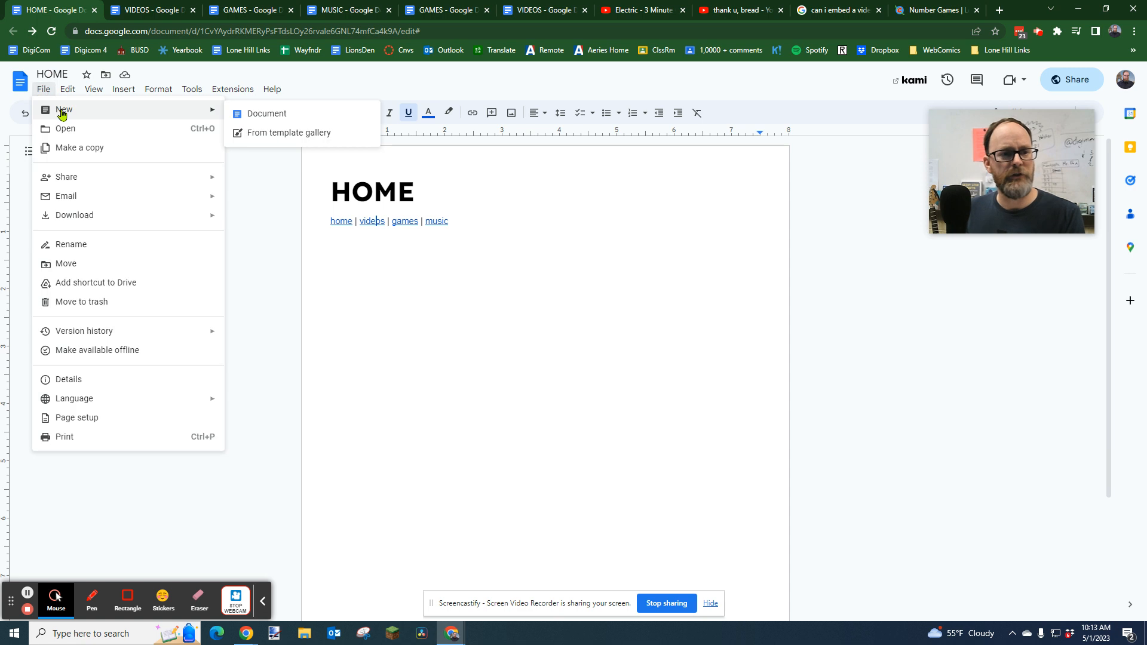
click(238, 115)
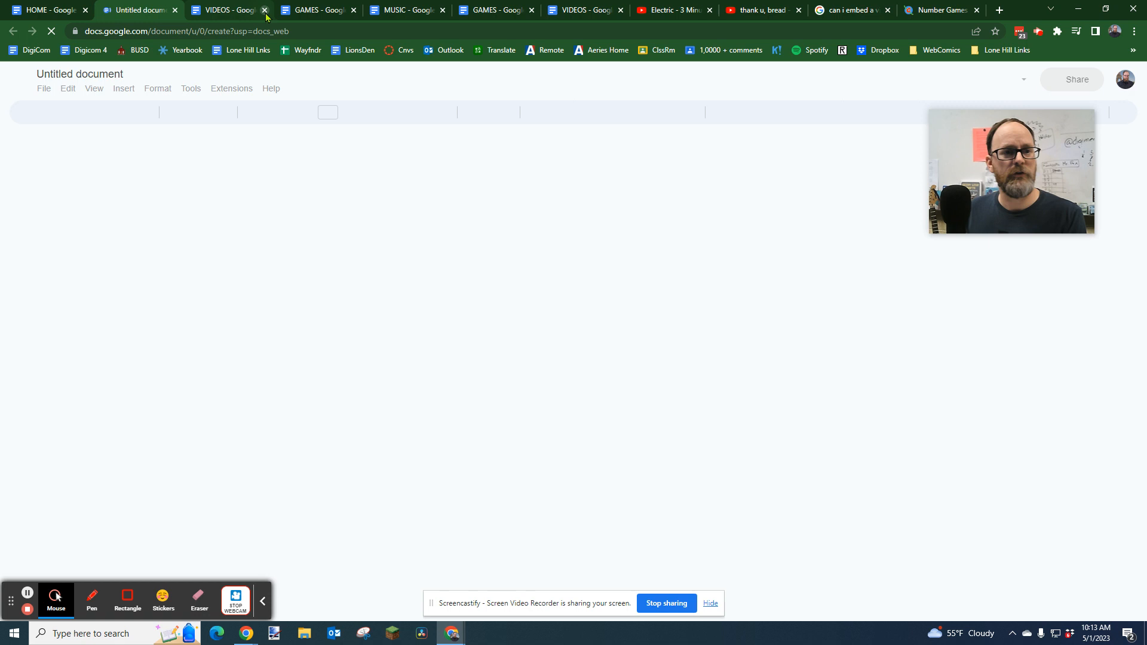
Step: Close all the open VIDEOS, GAMES and MUSIC documents, keeping HOME and the new blank document open
click(265, 10)
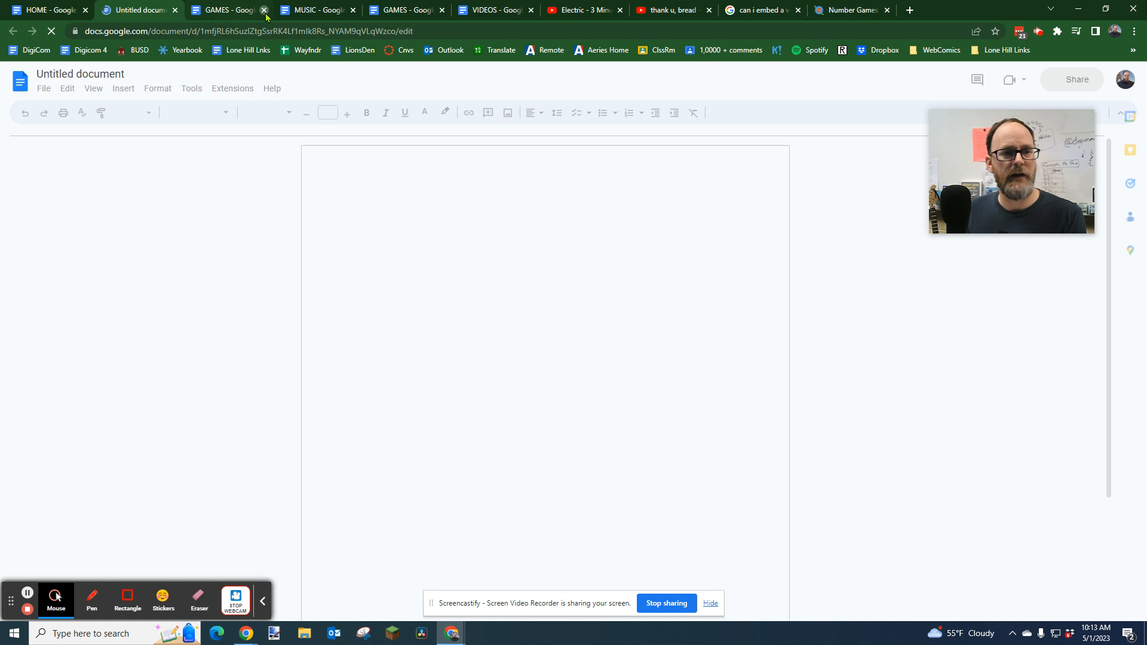
click(265, 16)
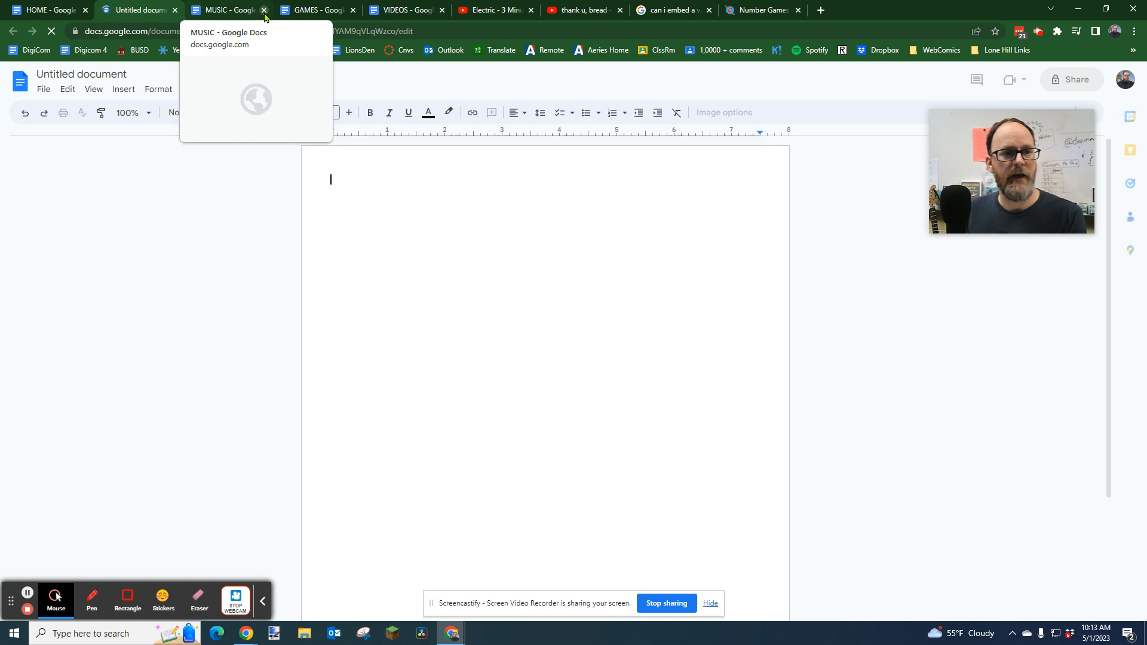
click(264, 12)
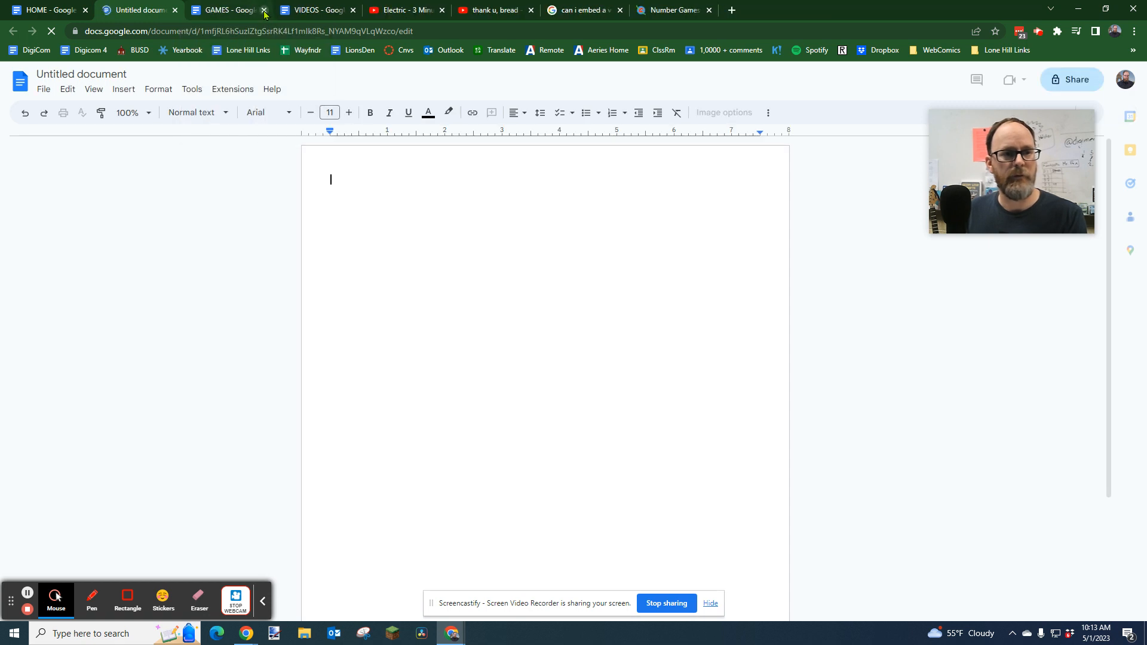
click(264, 11)
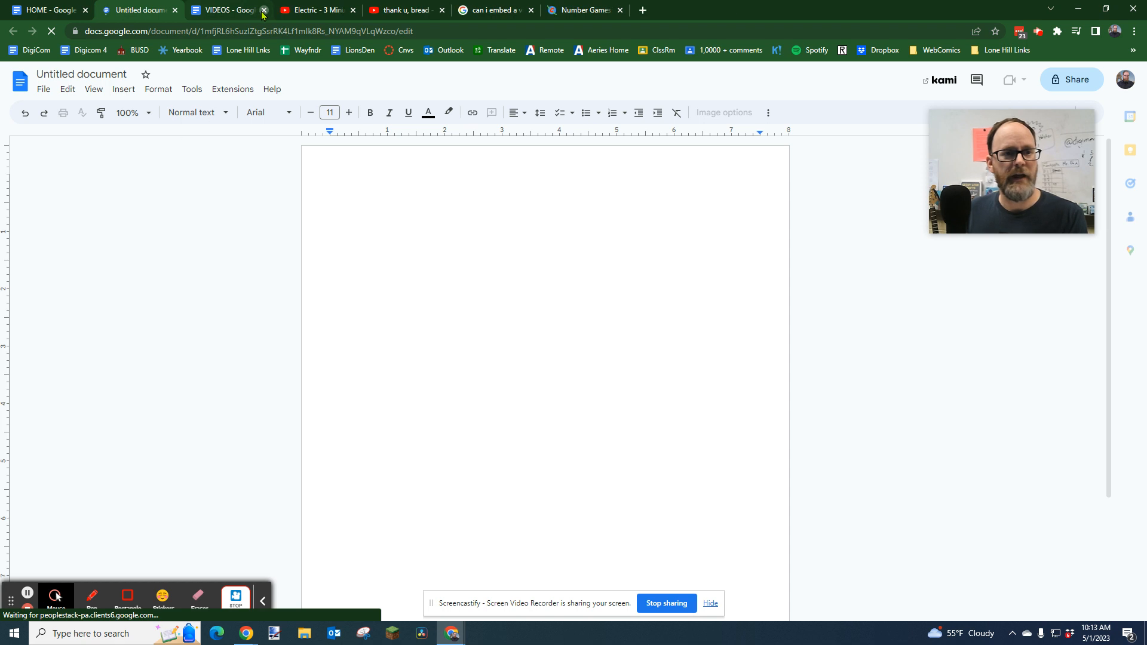
click(264, 11)
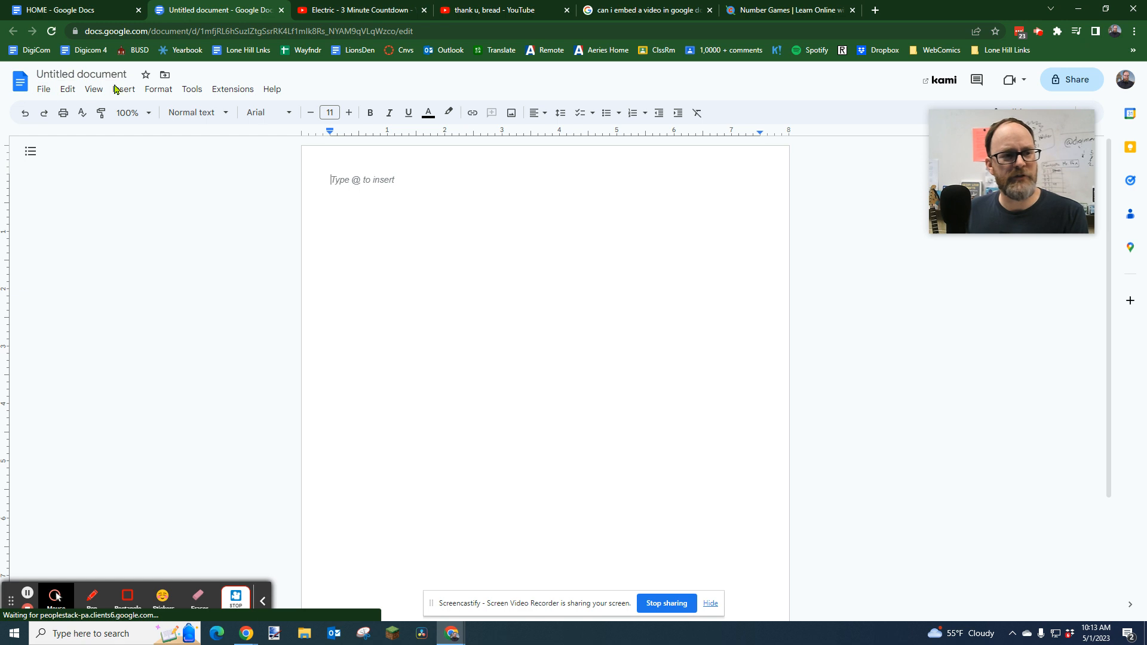
Step: Enter the heading "Home" and, two lines below it, the navigation text "home videos games music"
click(380, 185)
text(Home)
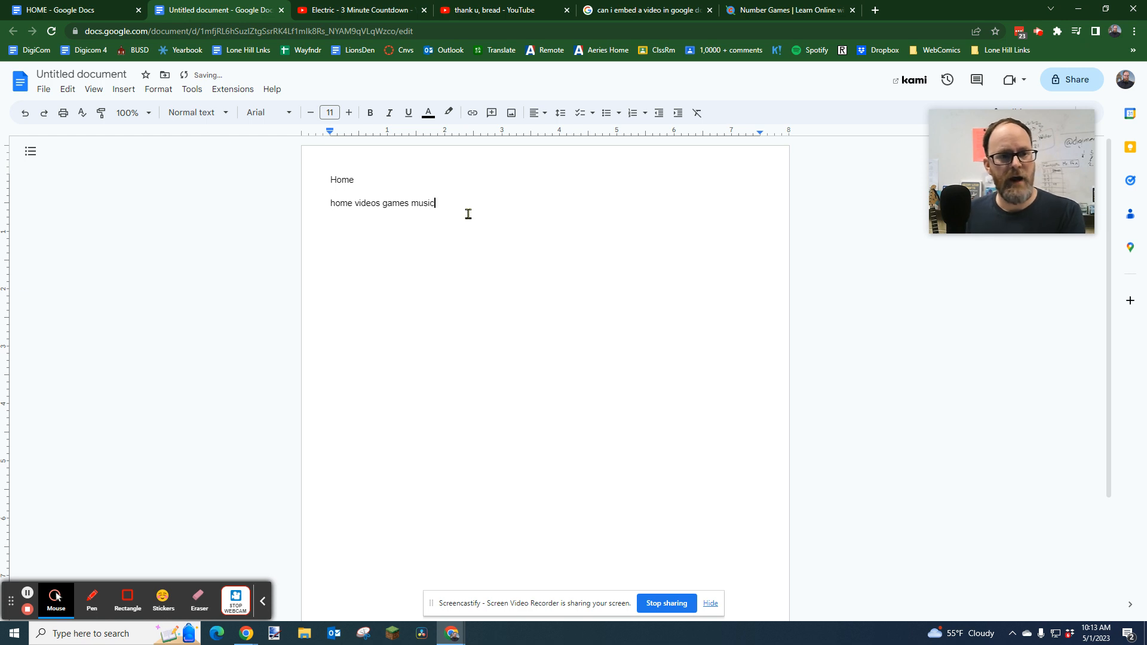
Step: Copy the "home videos games music" line and name the document Home
drag(446, 203, 324, 206)
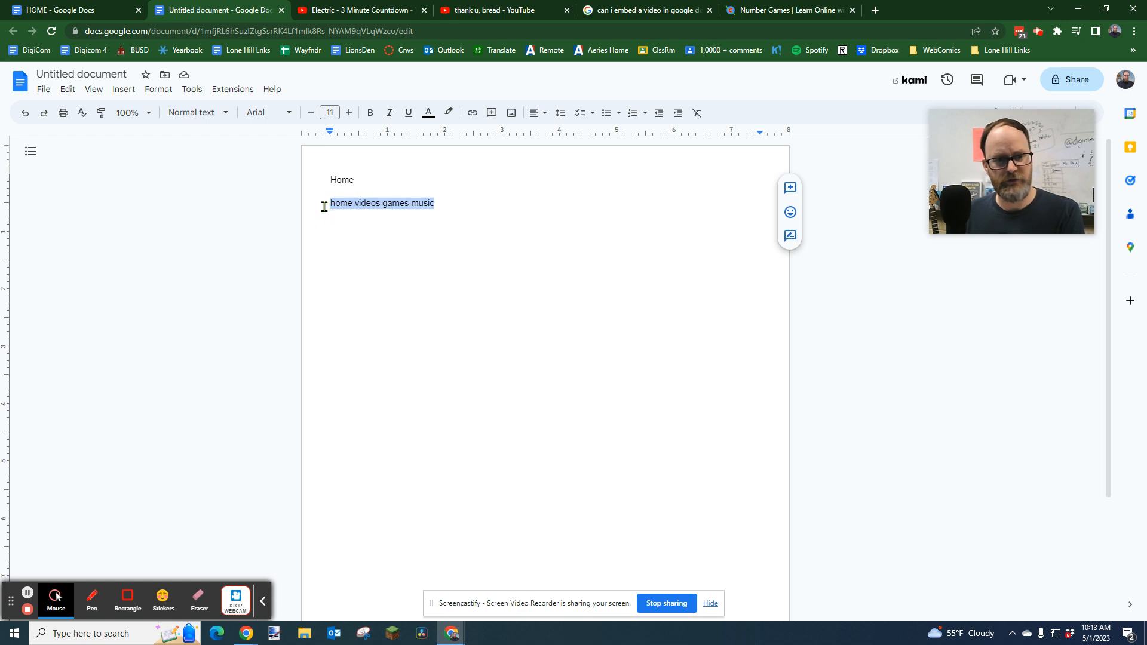
click(503, 203)
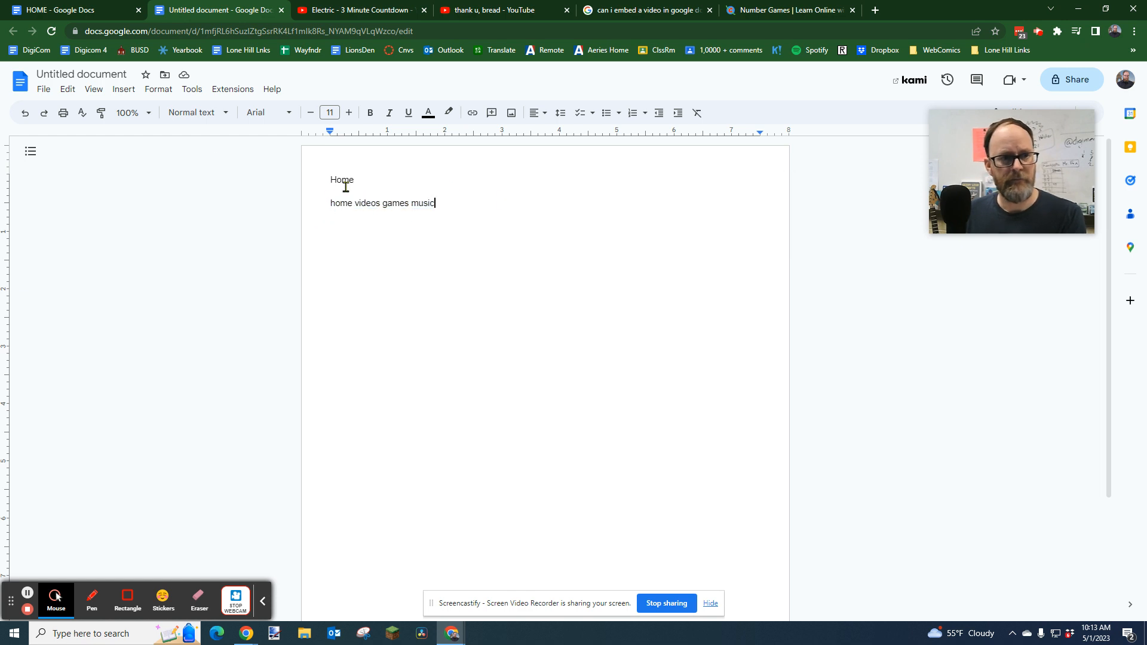
click(100, 75)
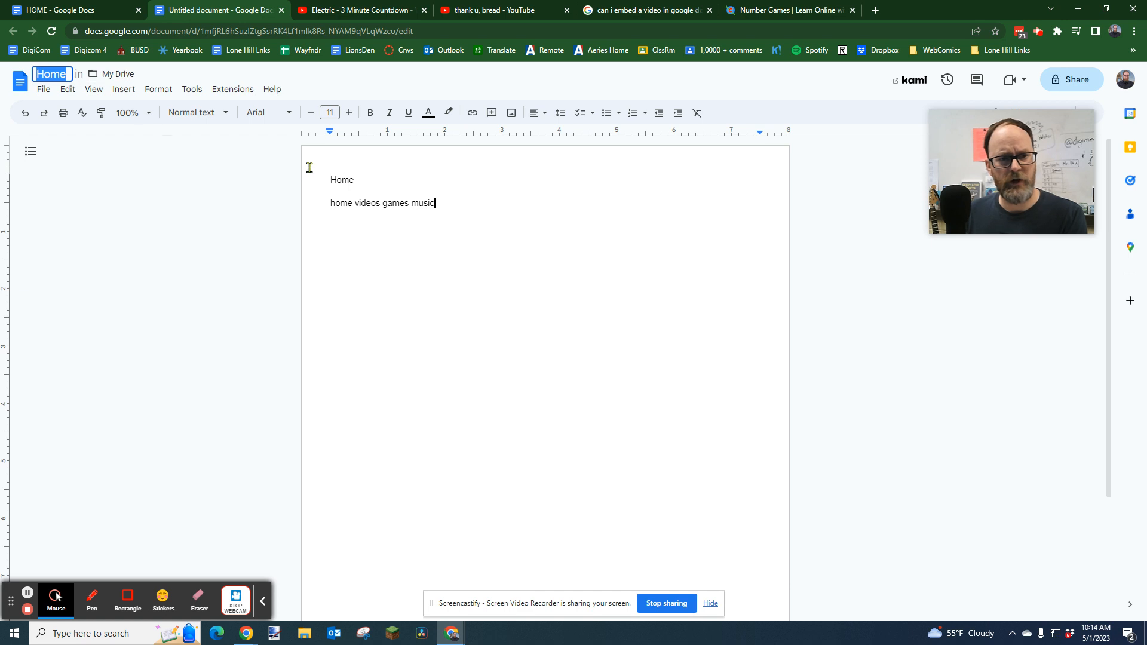
Step: Create a new blank document and put the line "home videos games music" in it, leaving room for a heading above
click(41, 95)
mouse_move(62, 113)
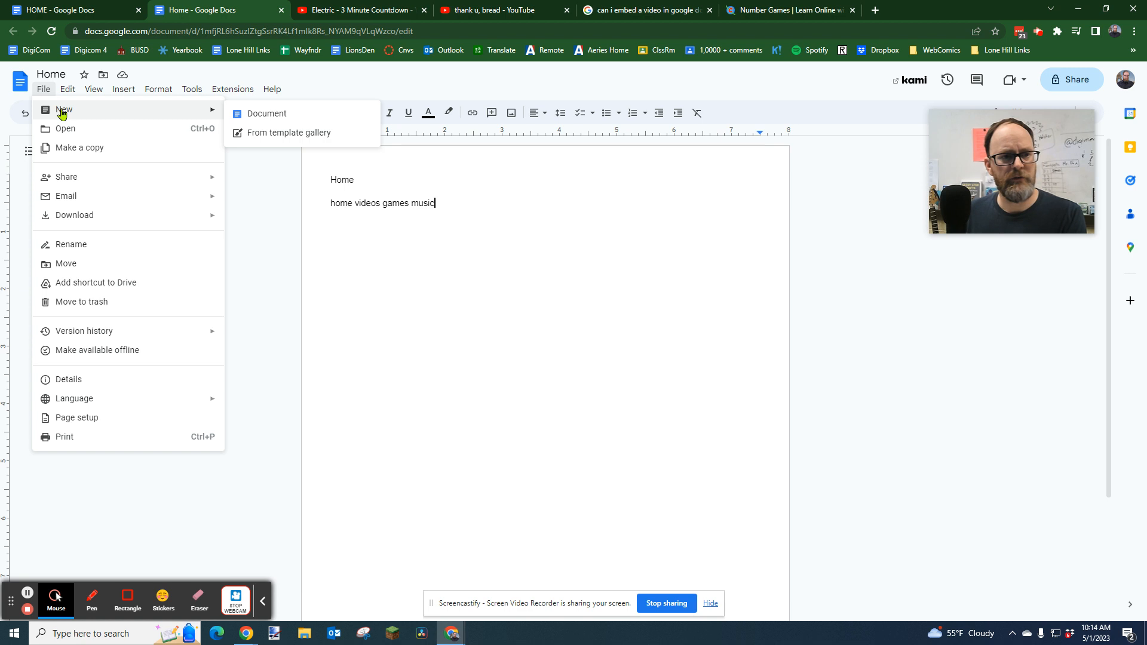
click(259, 117)
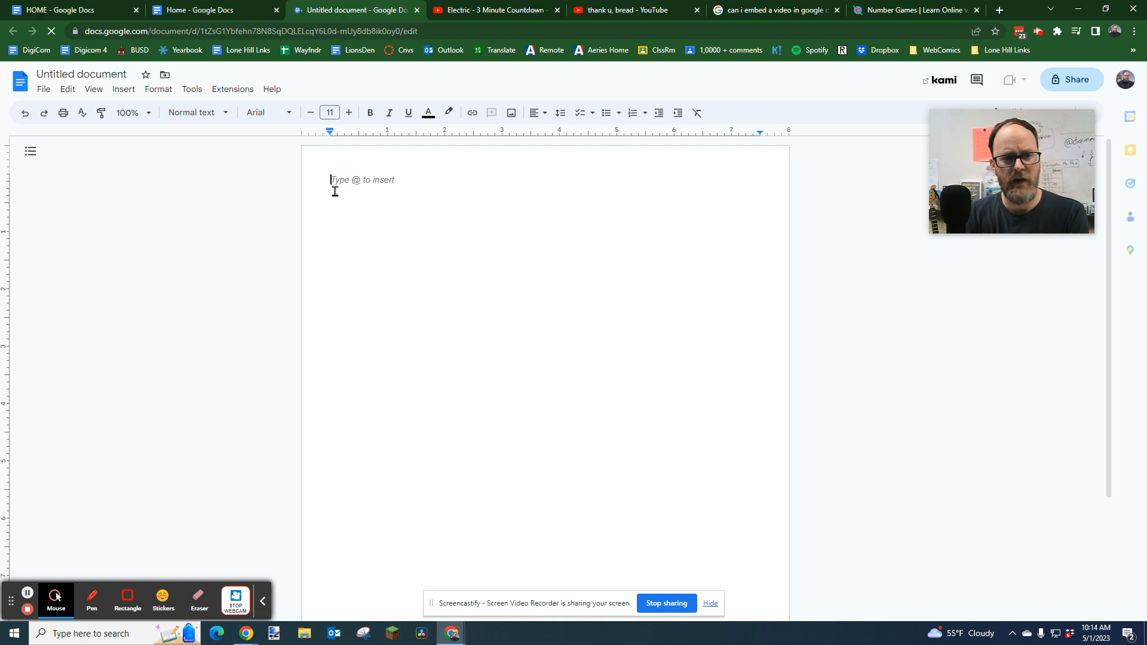
text(home videos games music)
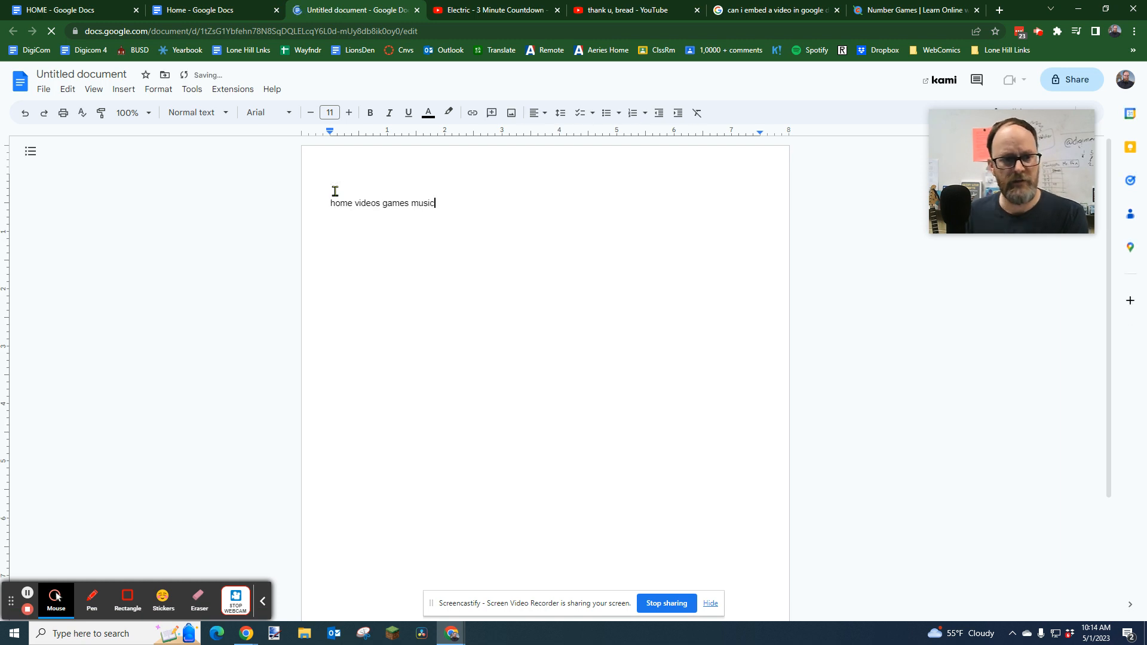
Step: Enter the heading "Videos" above the navigation line and name the document Videos
click(338, 181)
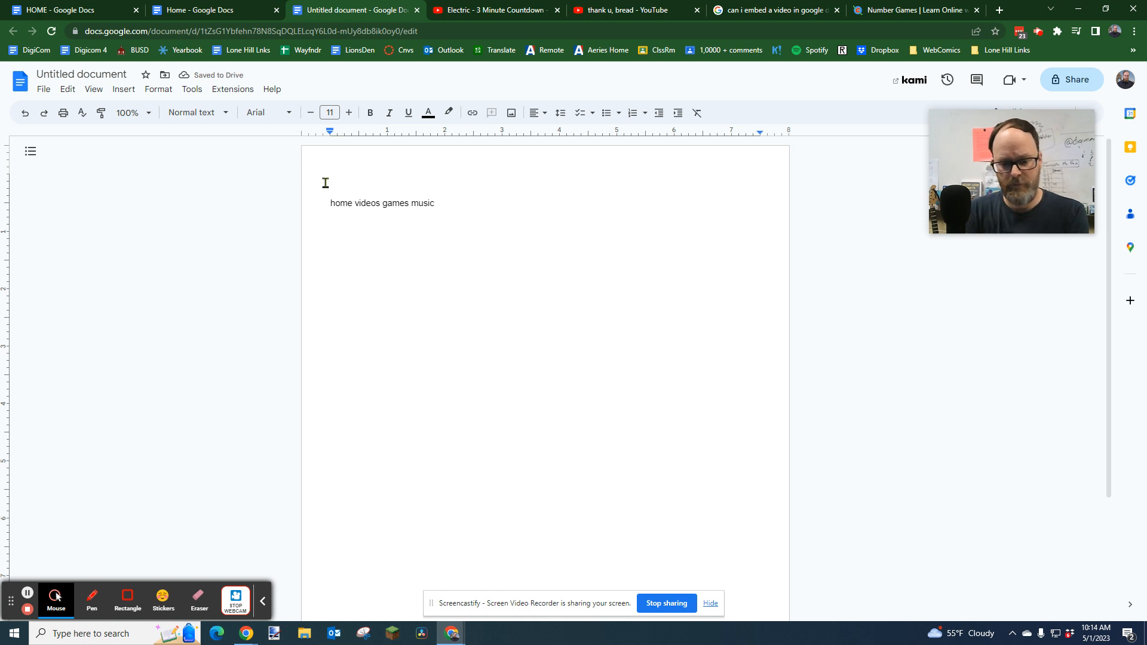
text(Videos)
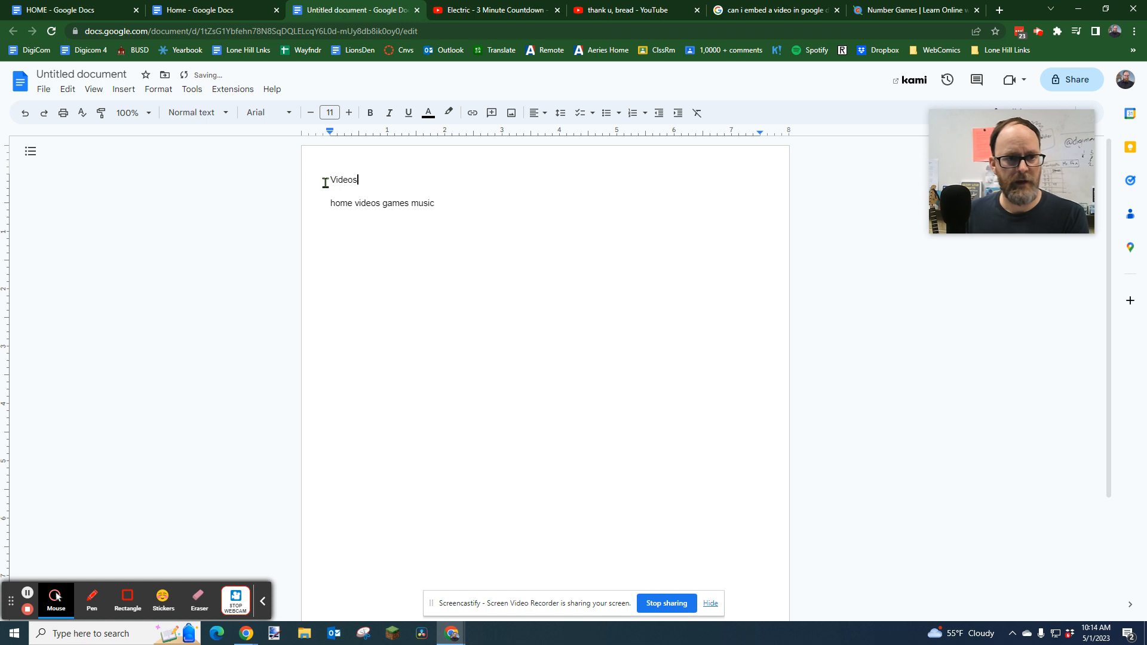
click(81, 75)
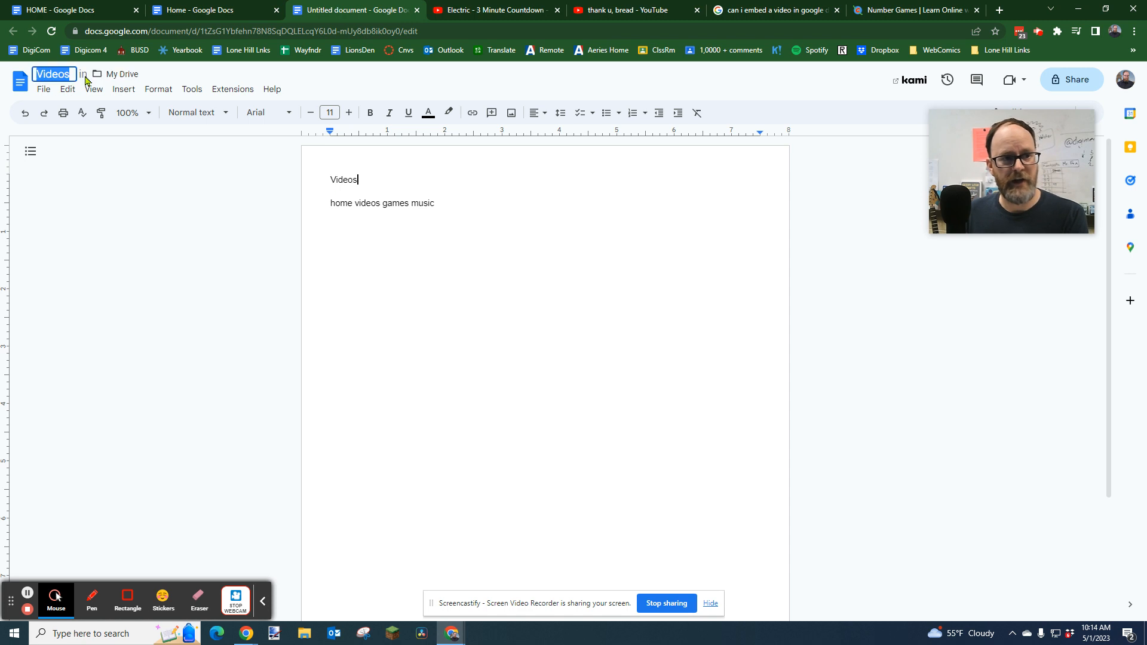
click(446, 190)
Step: Create a new blank document with the heading "Games" and, two lines below it, the navigation text "home videos games music"
click(44, 89)
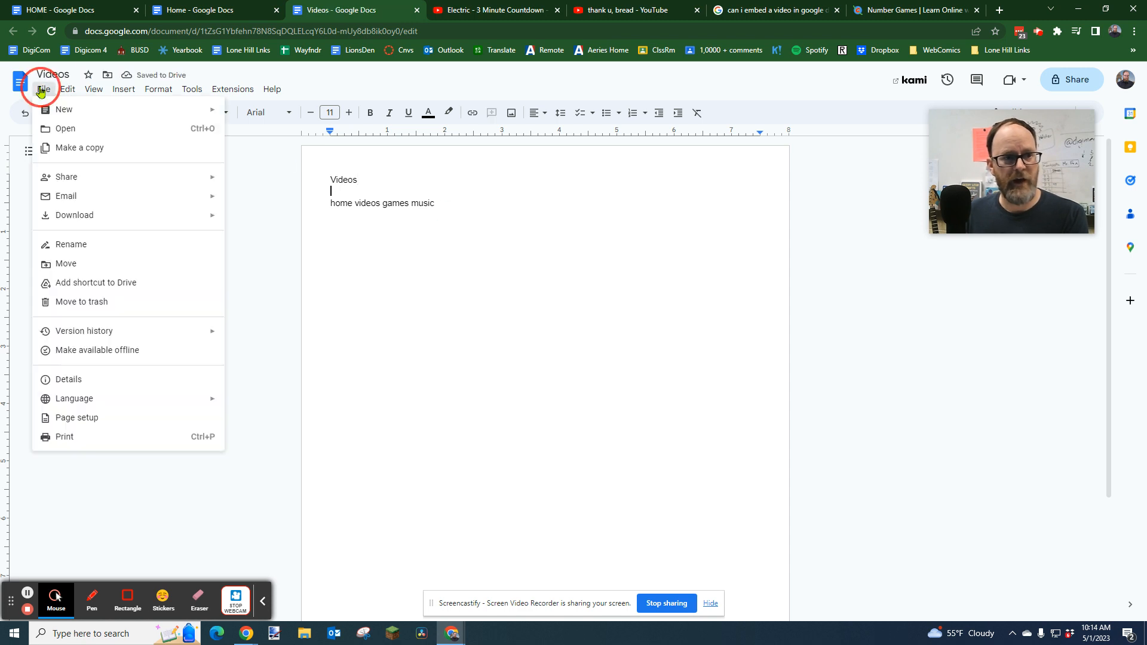
mouse_move(60, 112)
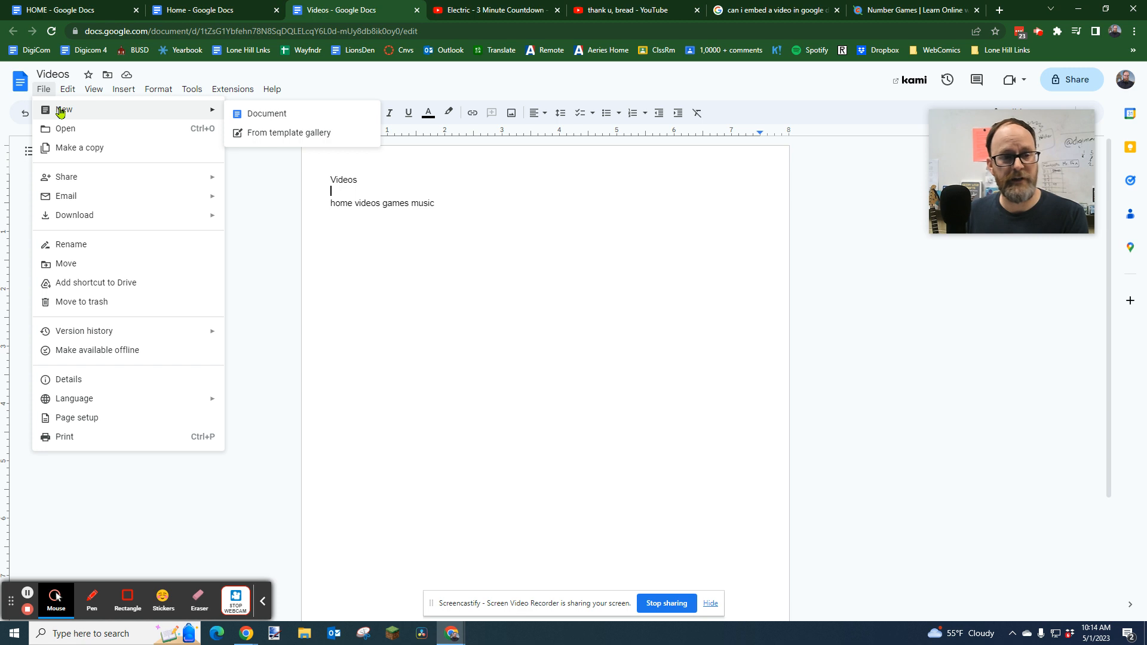
click(227, 115)
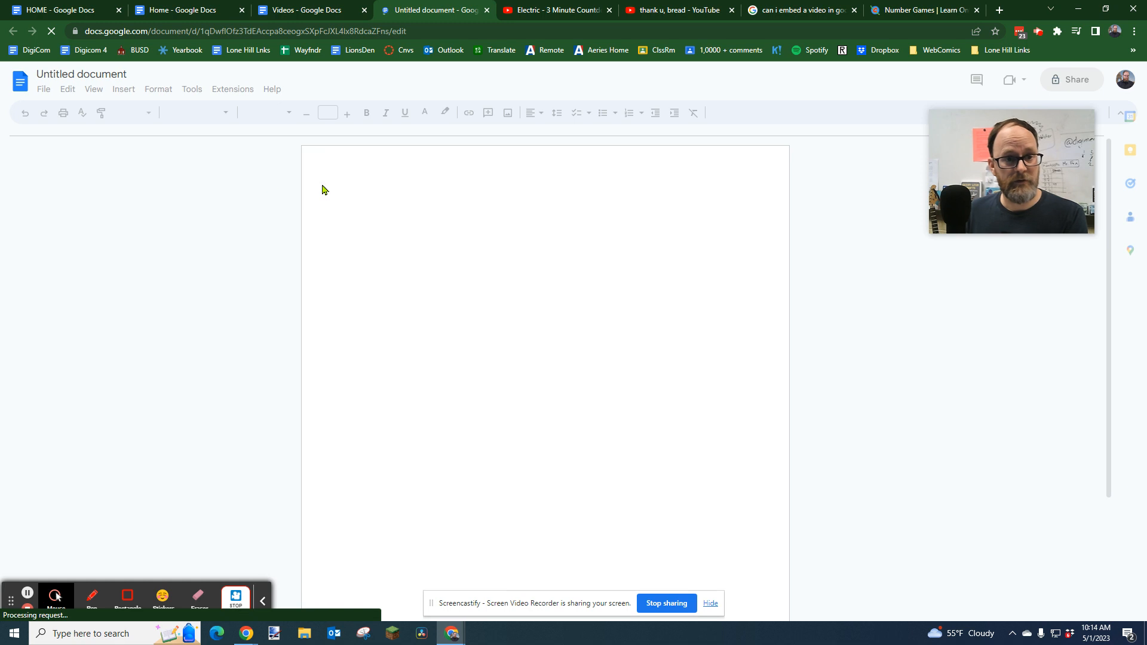
text(Games)
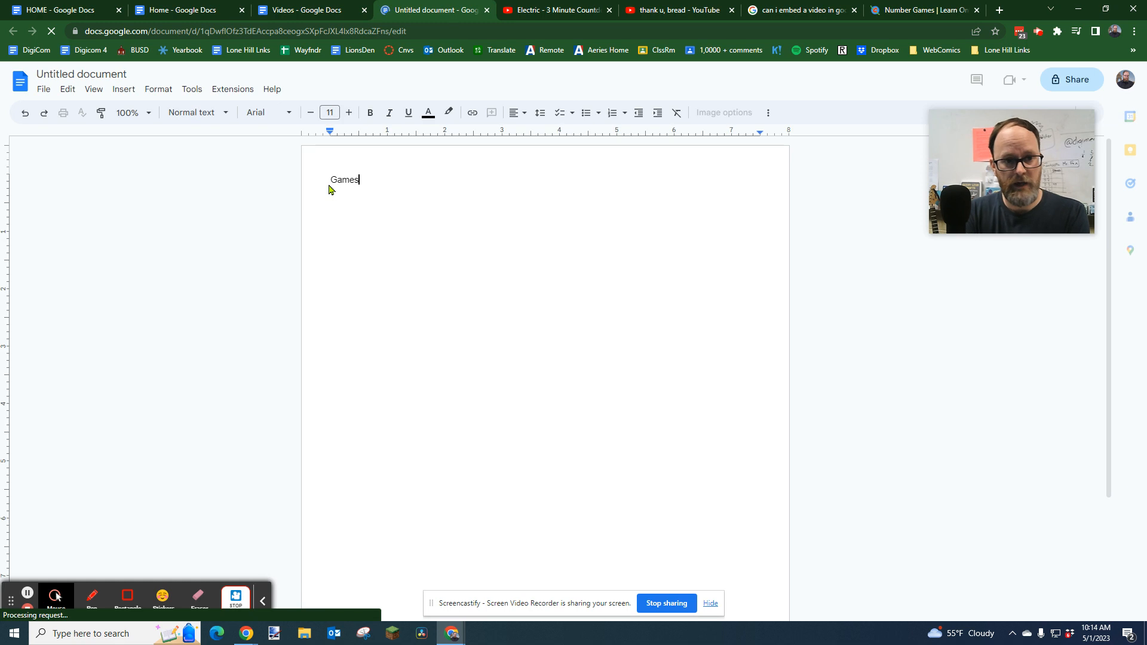
key(Return)
text(home videos games music)
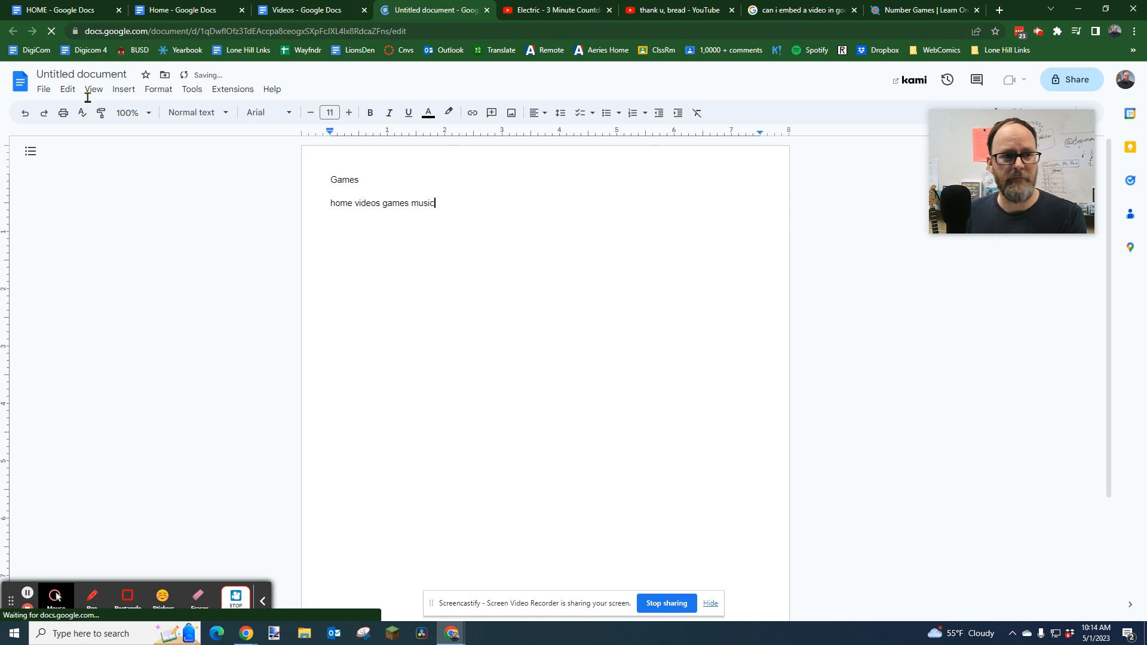
Step: Name the document Games and leave blank lines below the navigation text
click(102, 75)
click(472, 207)
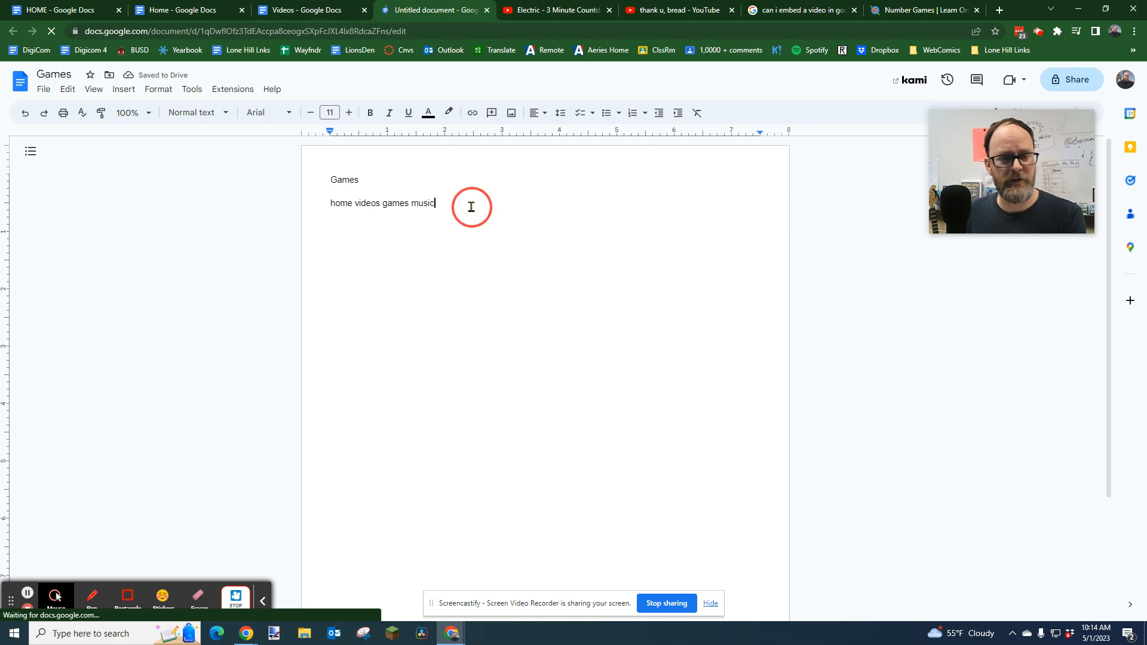
key(Return)
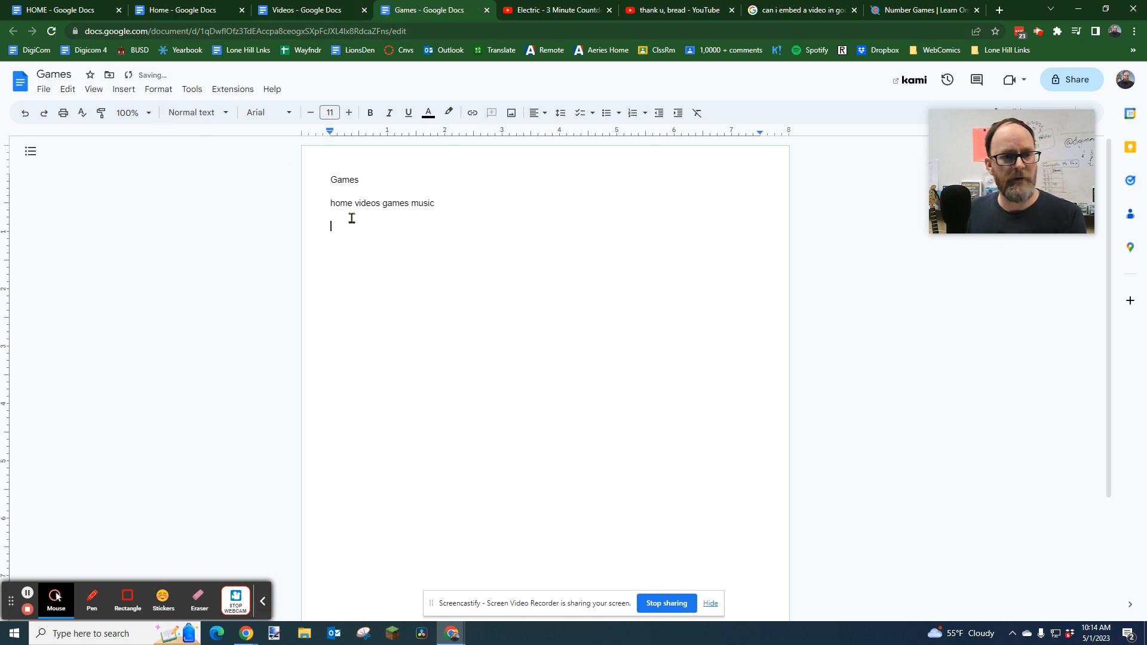
Step: Create a new document with the heading "Music" and the navigation line "home videos games music" below it, and name it Music
click(44, 89)
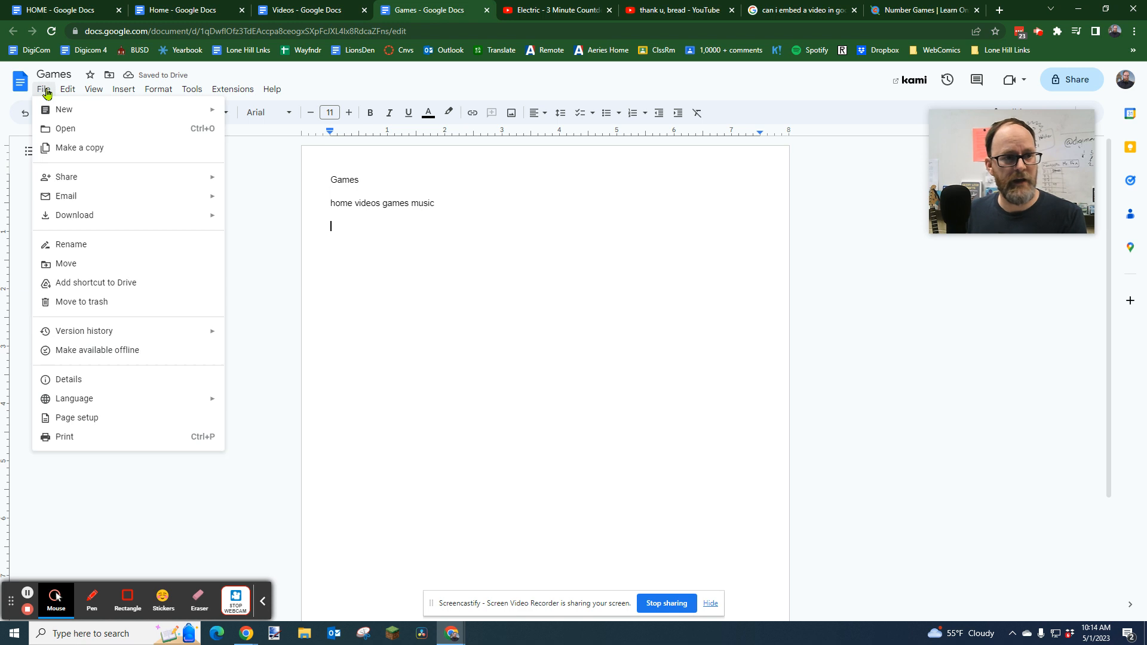
mouse_move(65, 110)
click(267, 114)
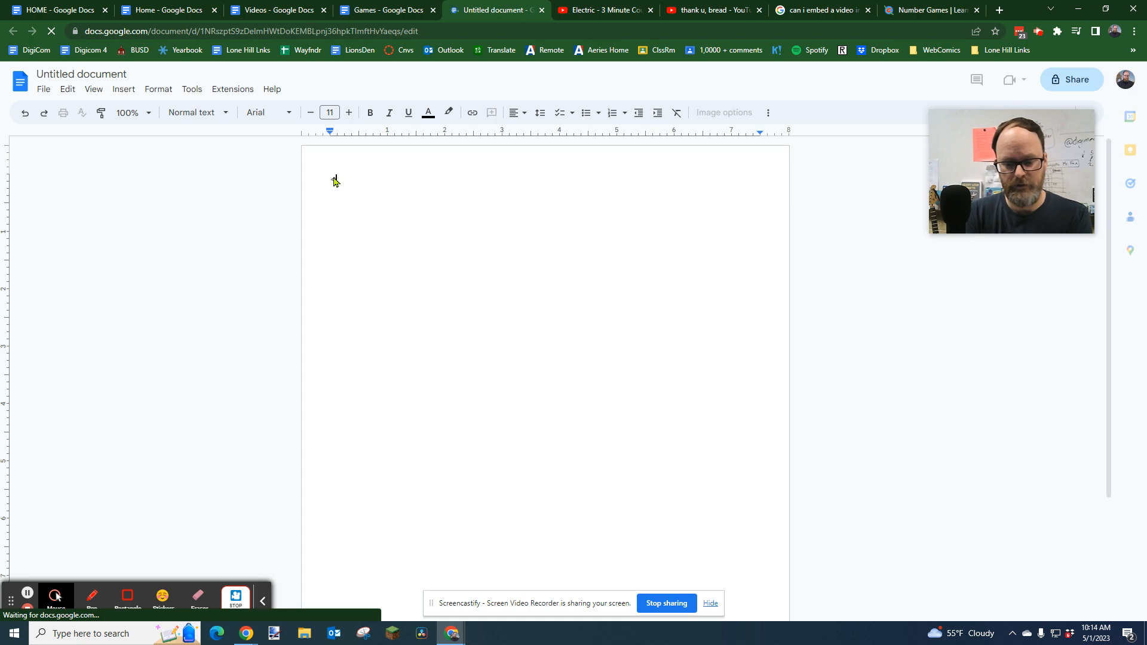
text(Music)
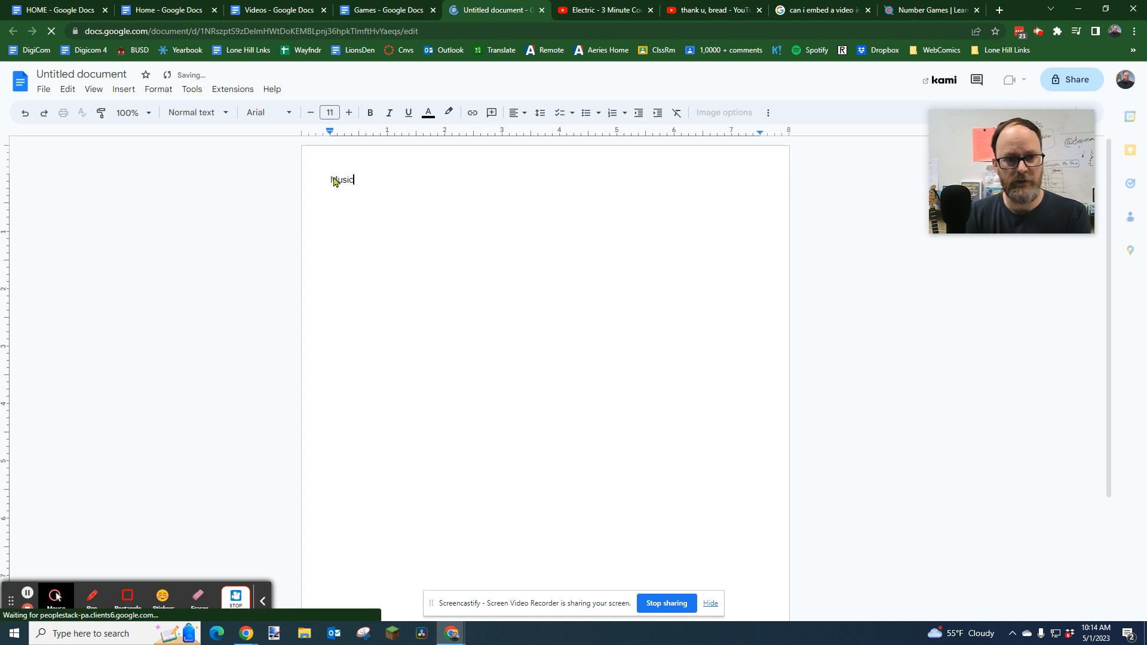
key(Return)
text(home videos games music)
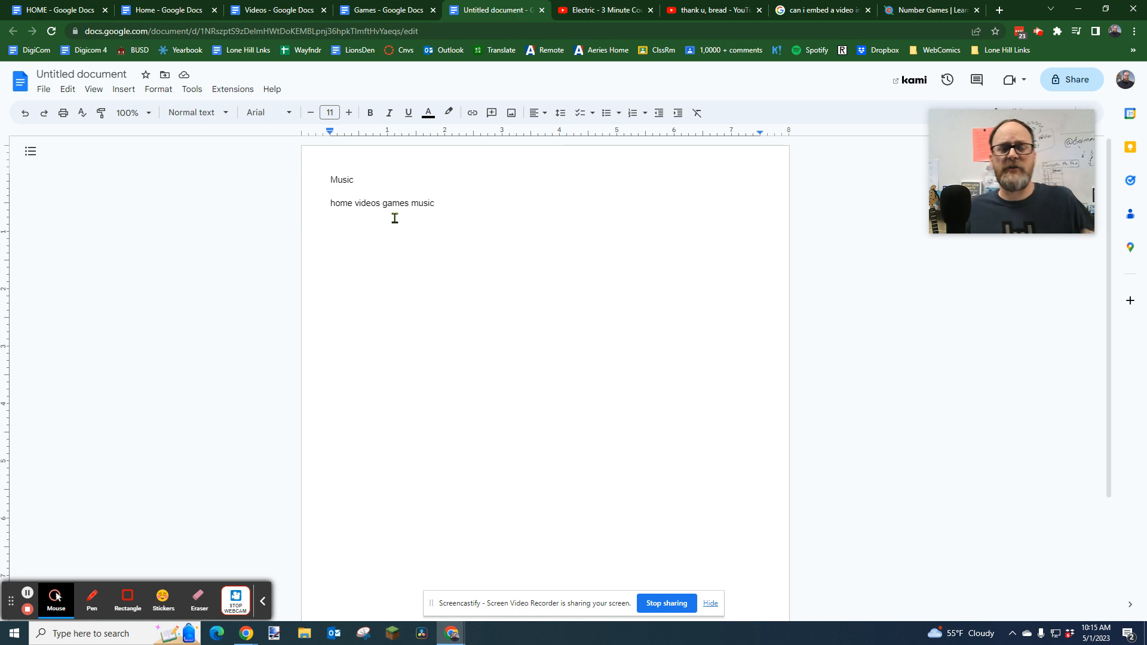
click(99, 74)
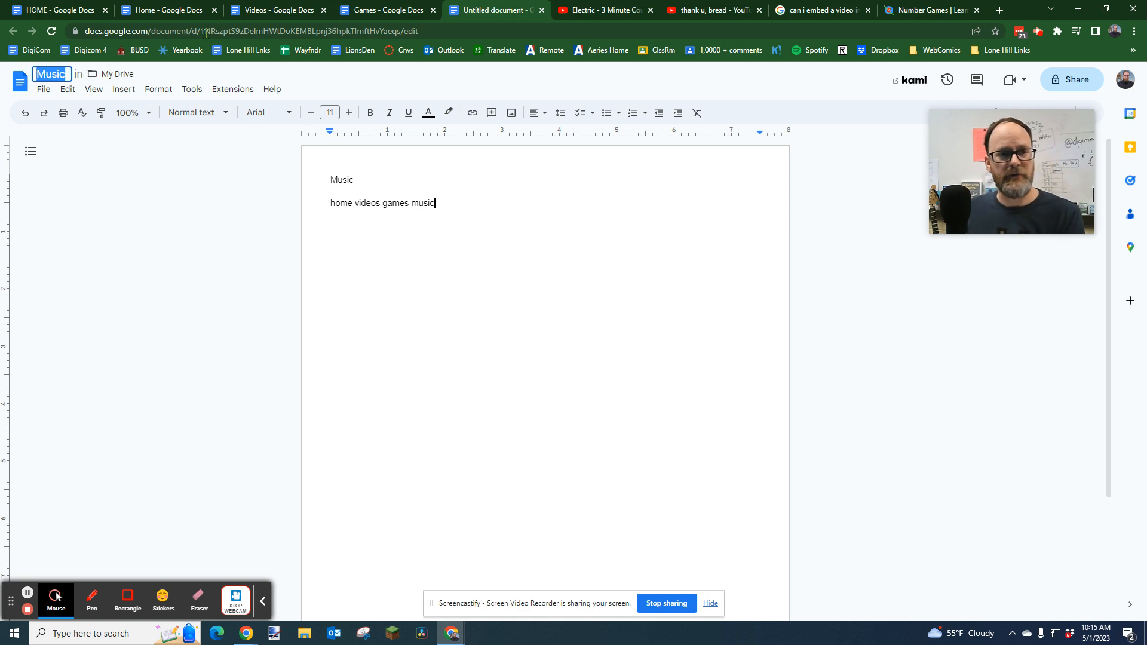
Step: In the Home document, set general access to Anyone with the link and copy its sharing link
click(153, 10)
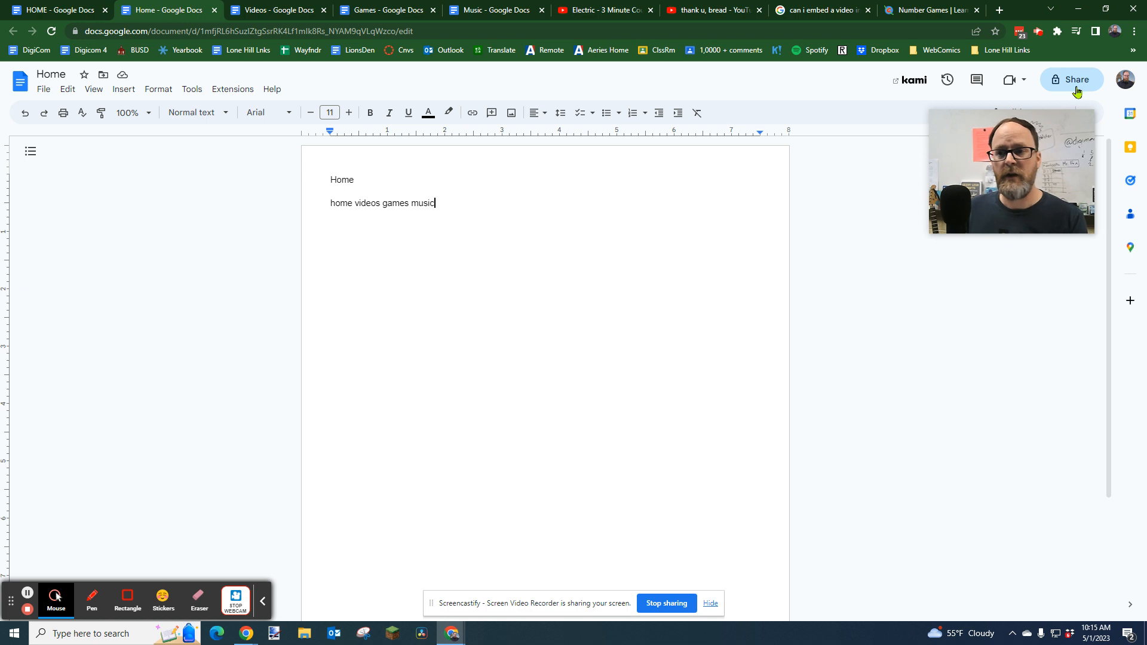
drag(1014, 189, 997, 260)
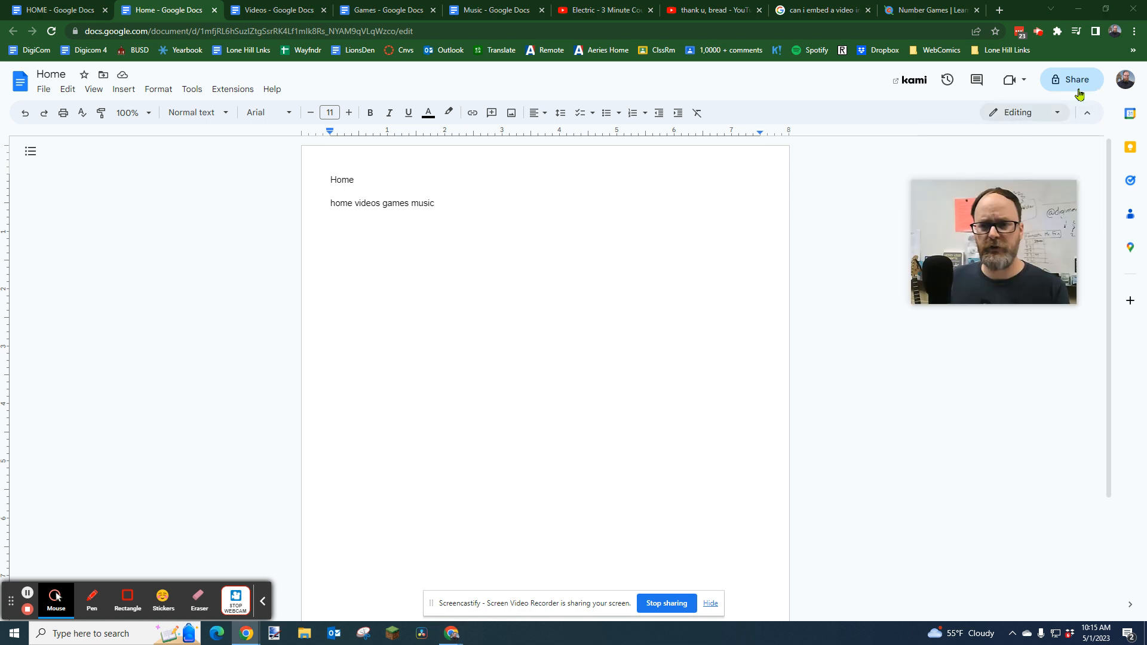
click(1067, 83)
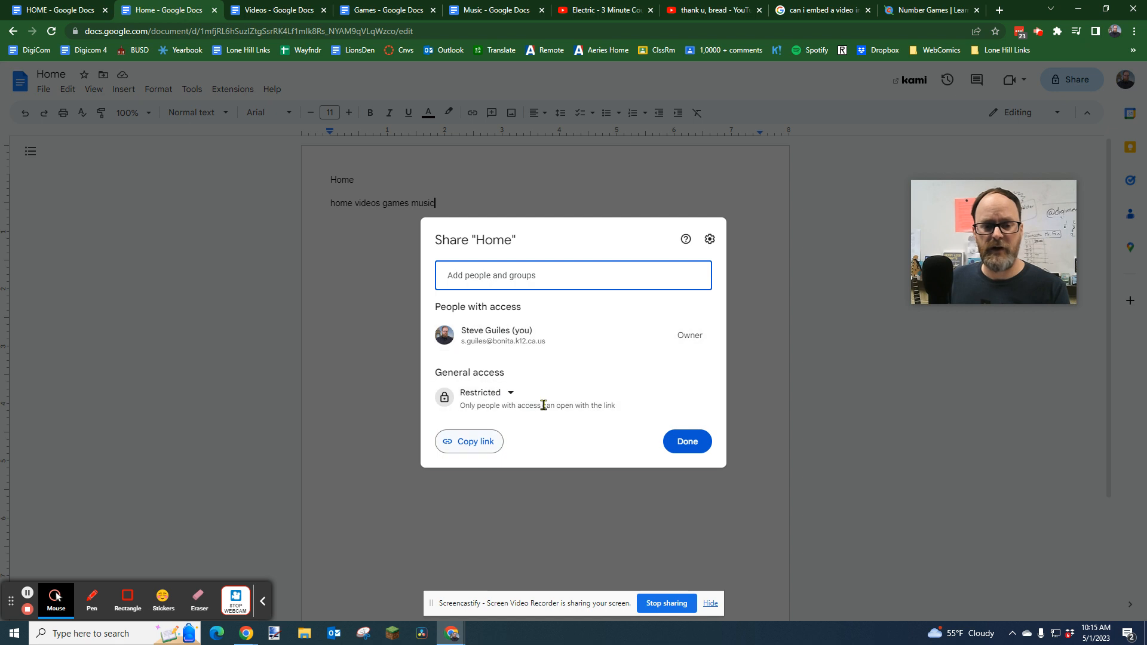
click(510, 393)
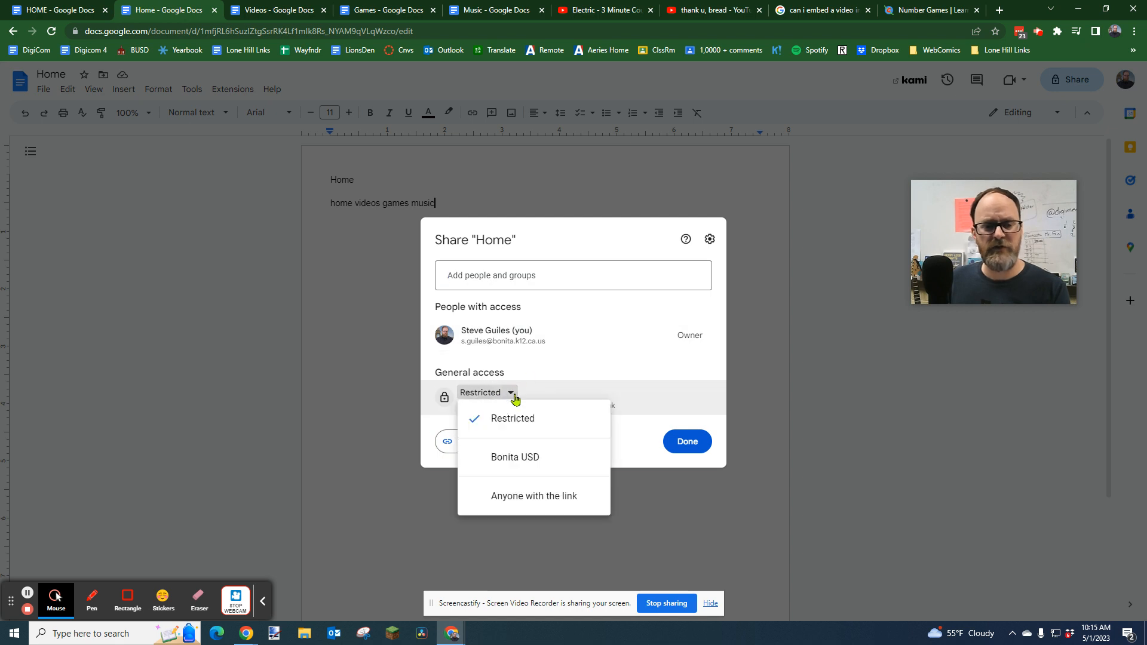
click(518, 499)
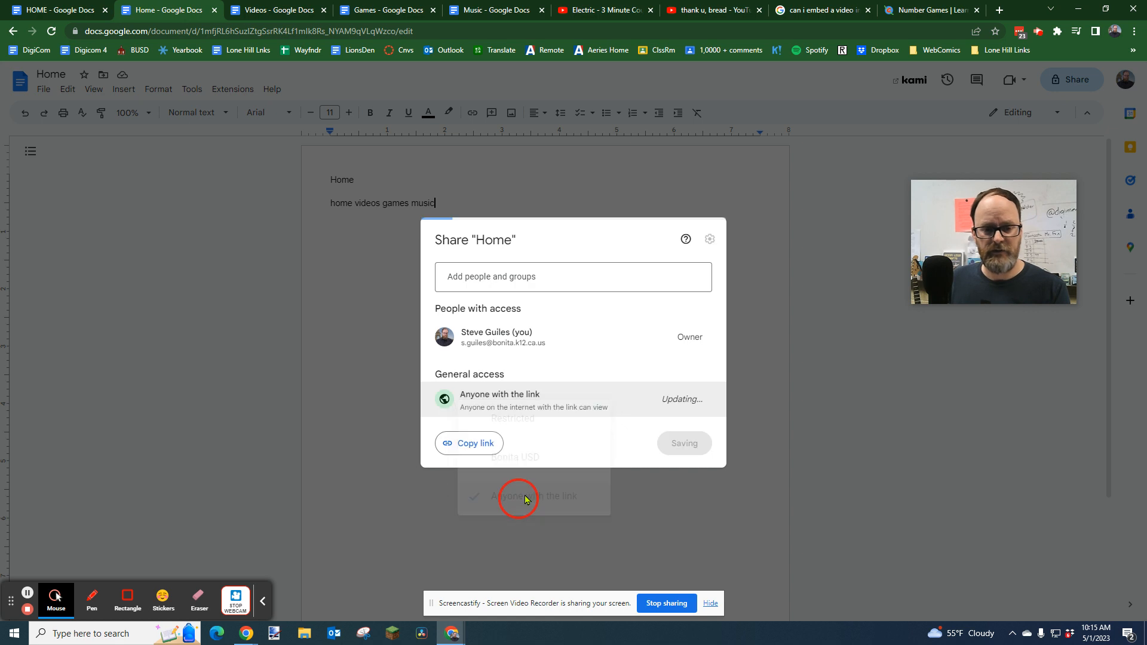
click(475, 445)
click(547, 394)
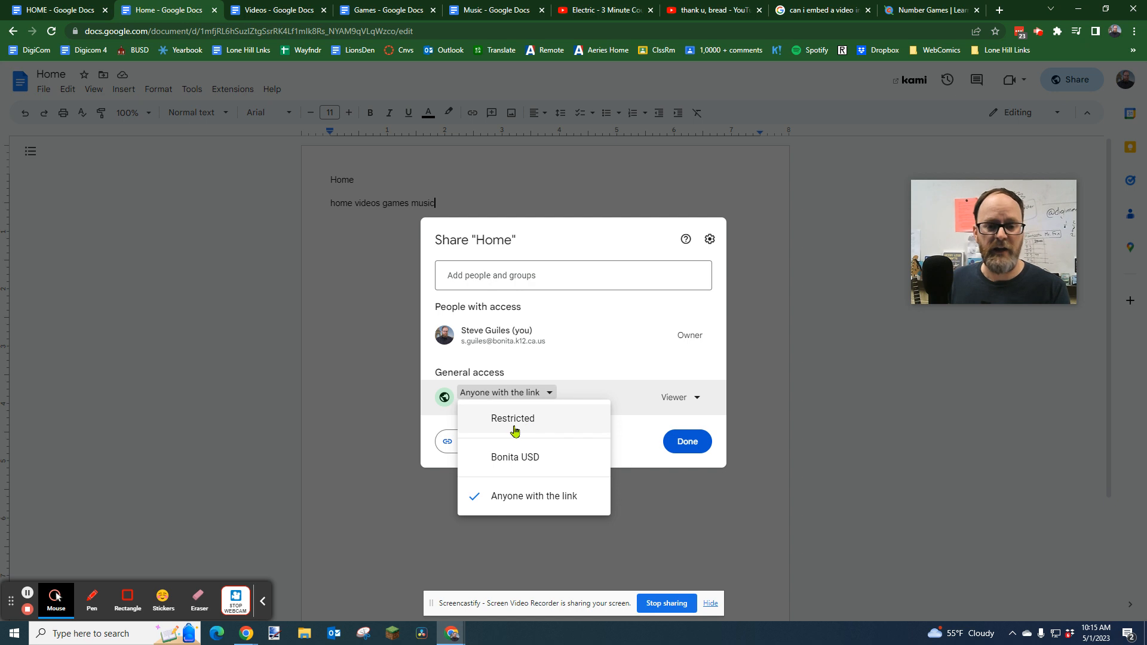
click(629, 442)
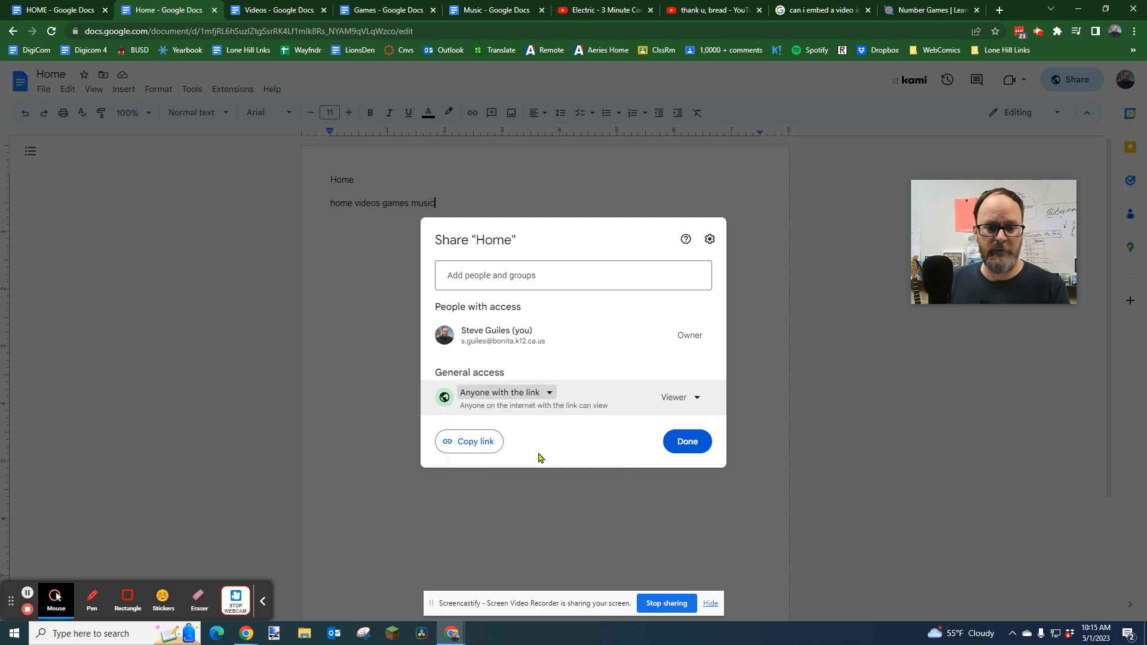
click(476, 445)
click(681, 443)
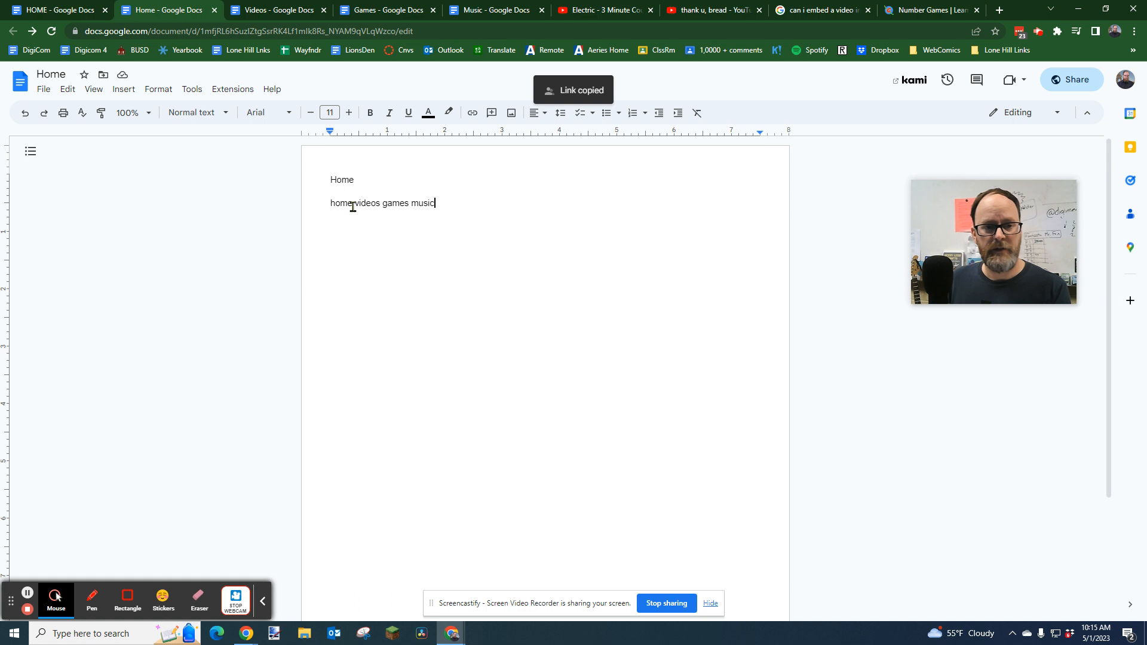
Step: Link the word "home" in the Home document's navigation line to the copied sharing link and check the link preview
click(343, 204)
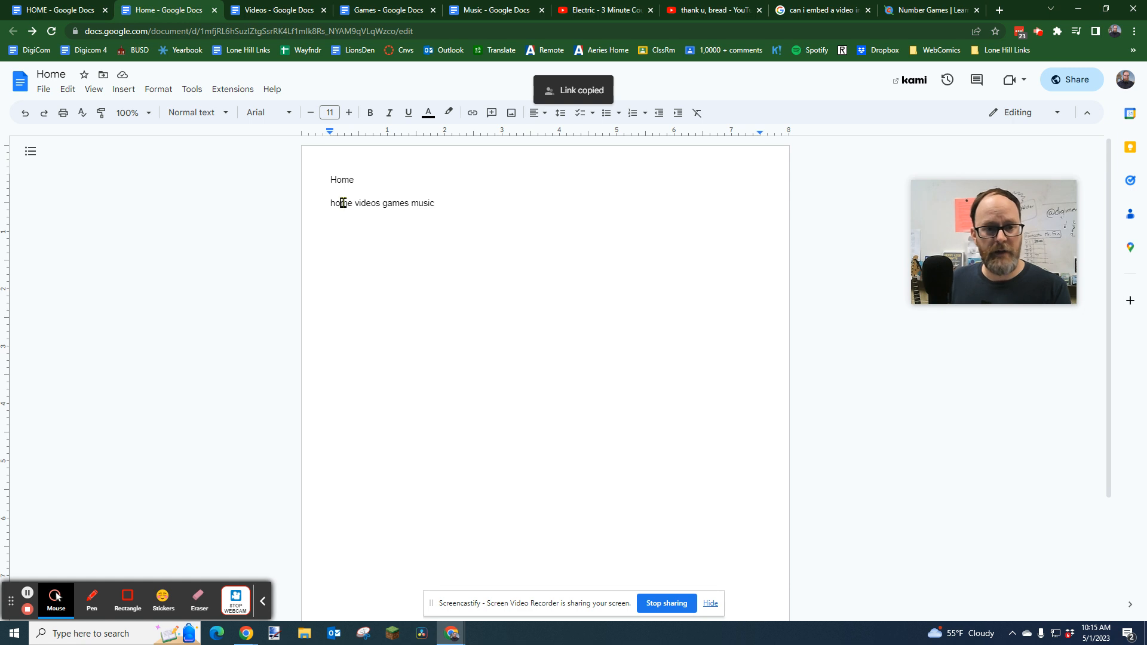
mouse_move(352, 204)
mouse_down()
mouse_move(325, 203)
mouse_move(344, 214)
mouse_up()
double_click(331, 205)
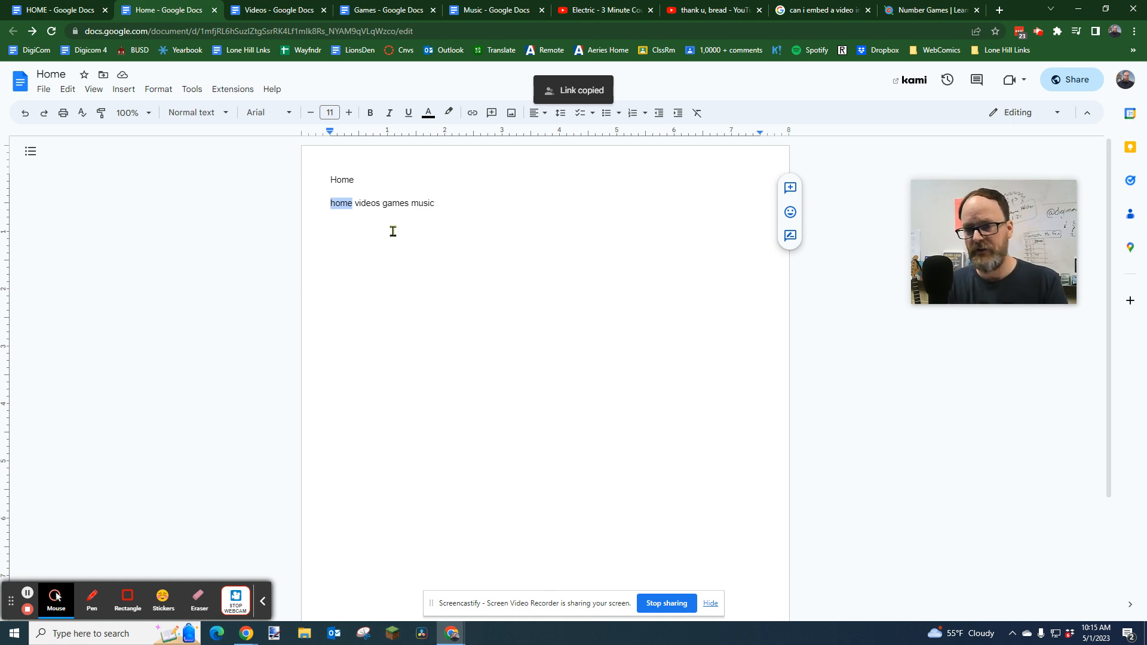
key(ctrl+k)
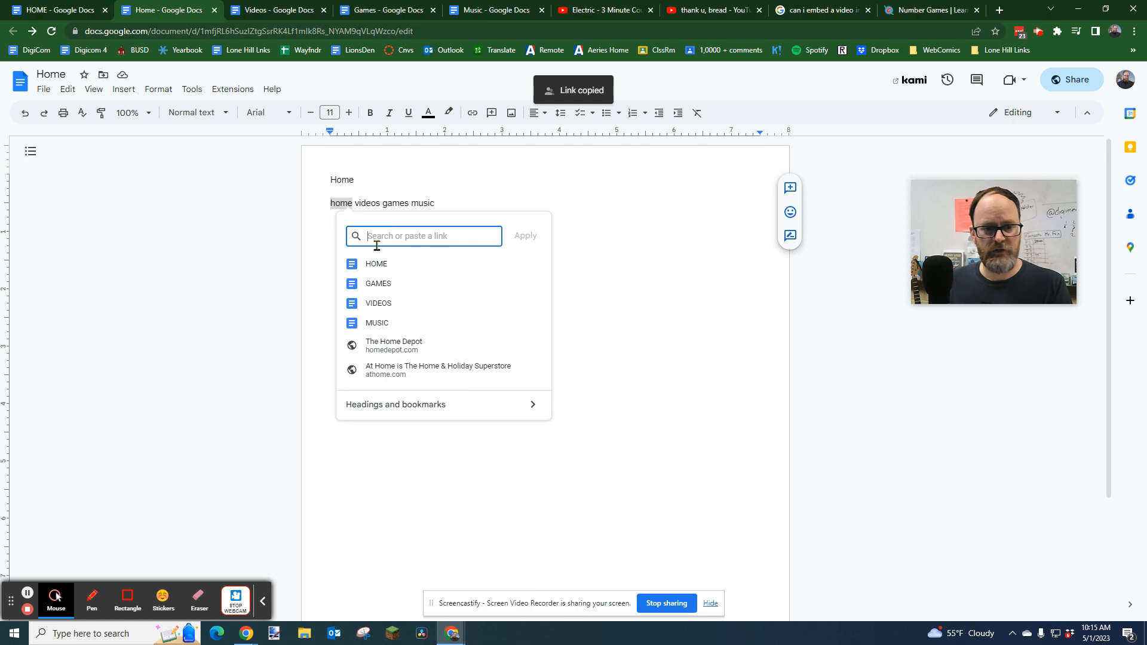
key(ctrl+v)
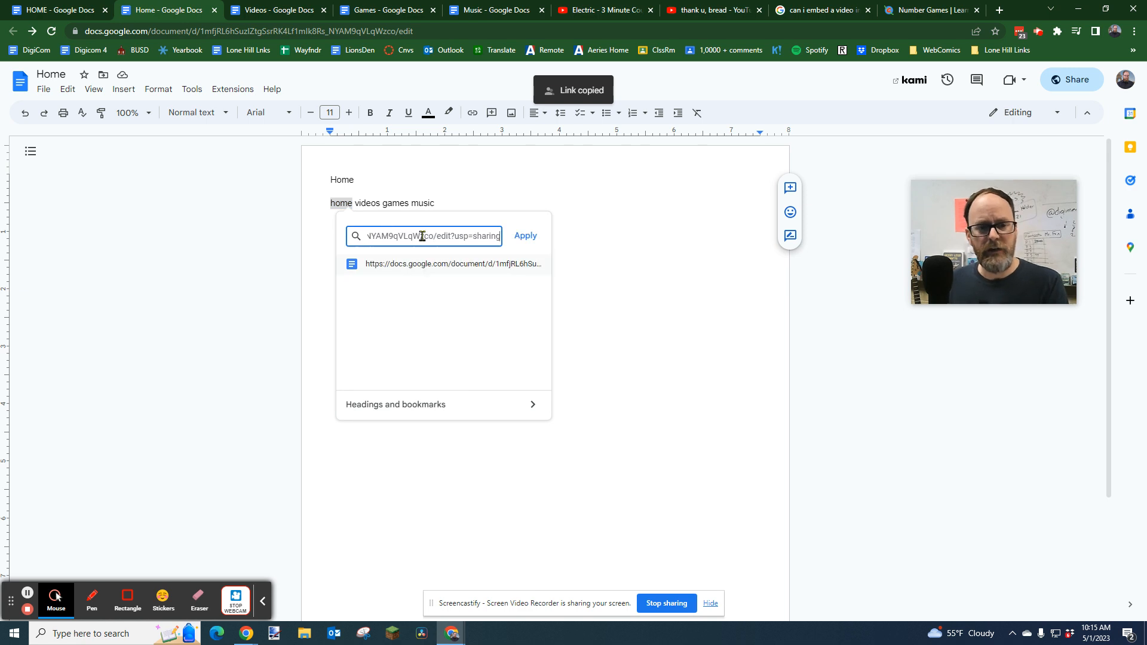
click(520, 240)
click(340, 205)
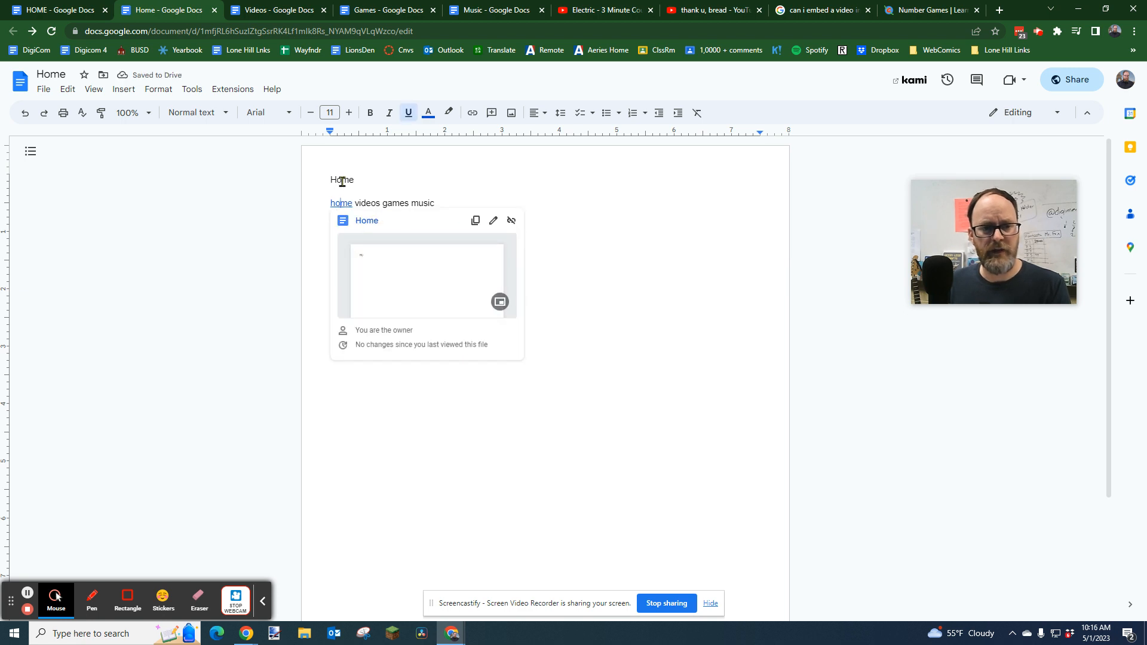
key(Up)
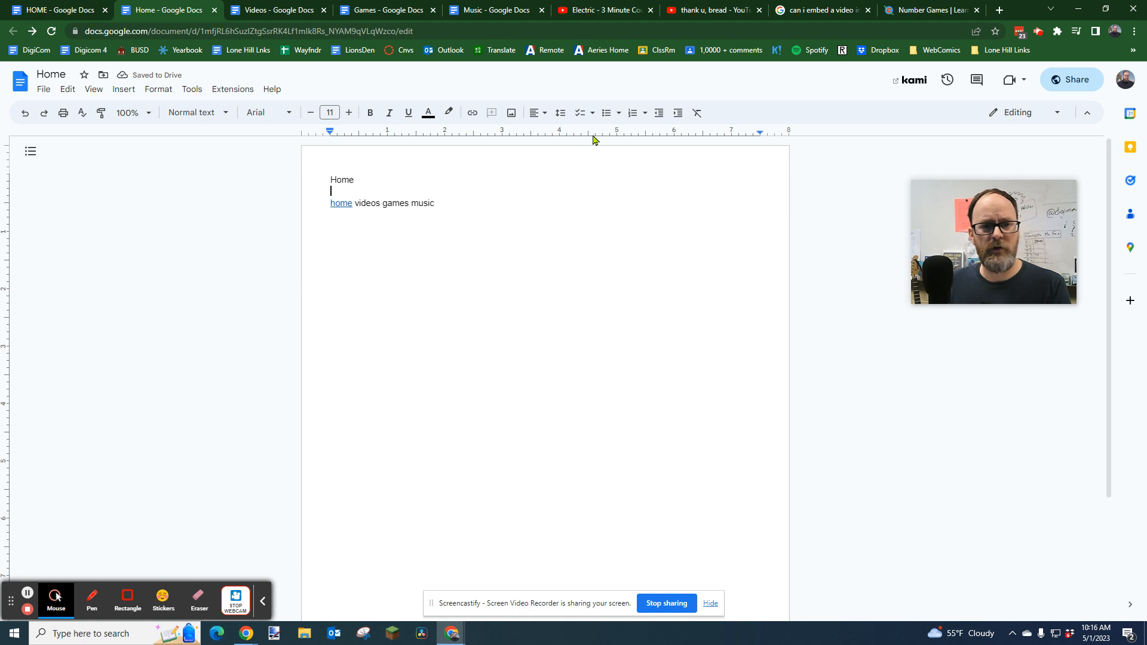
Step: Set the Videos document's general access to Anyone with the link and copy its sharing link
key(ctrl+Tab)
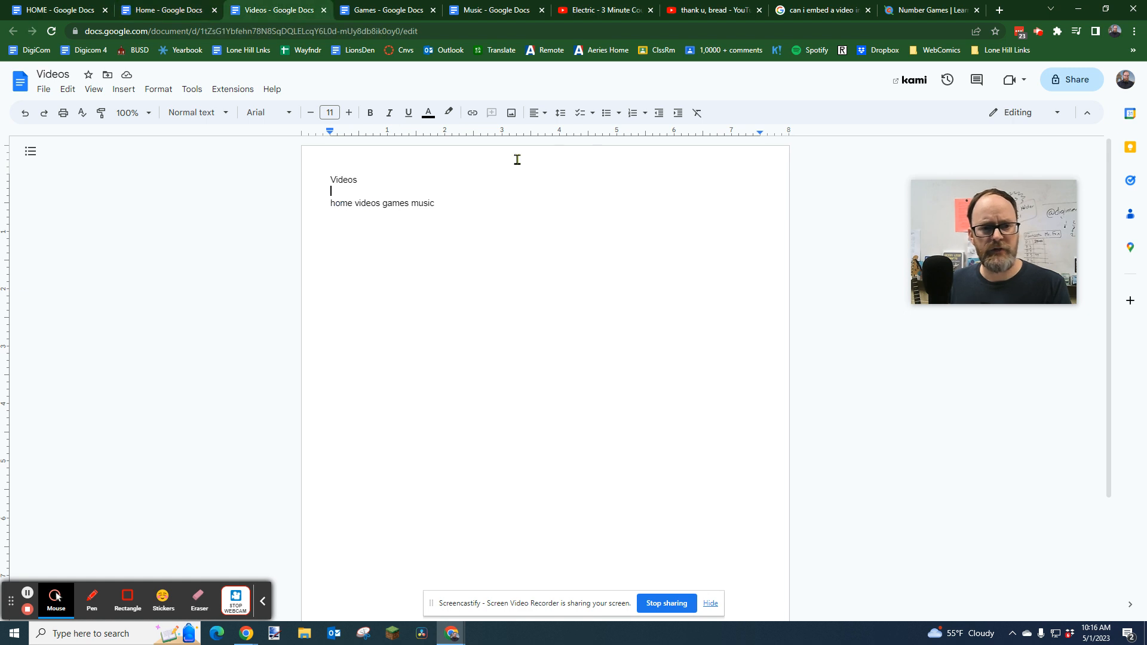
click(1068, 80)
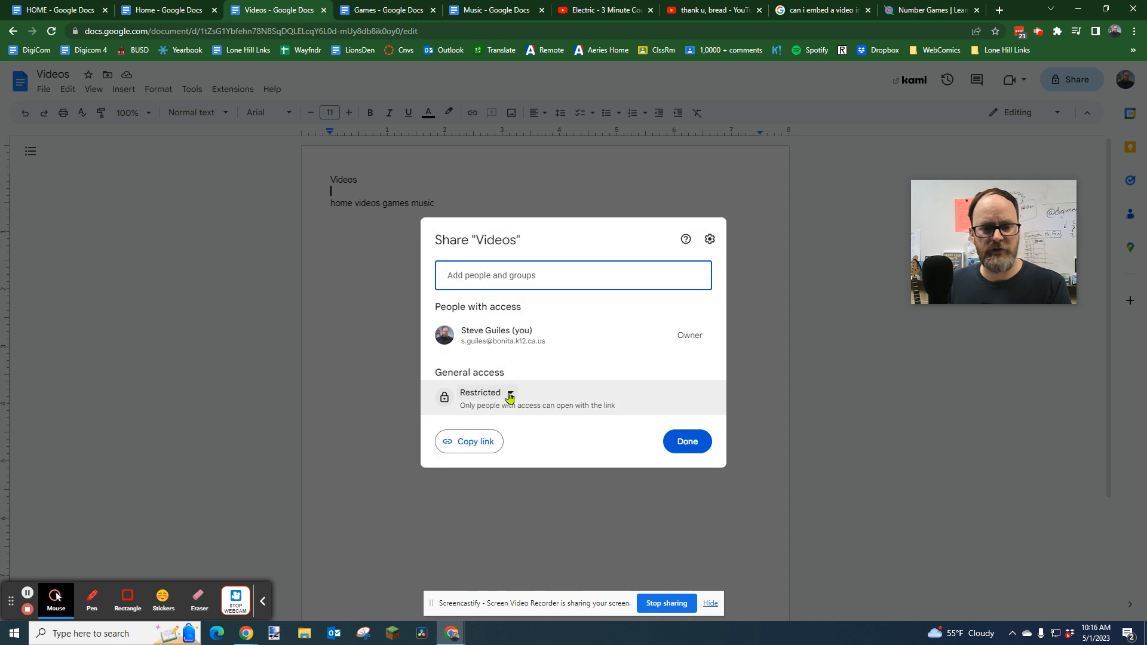
click(507, 394)
click(526, 497)
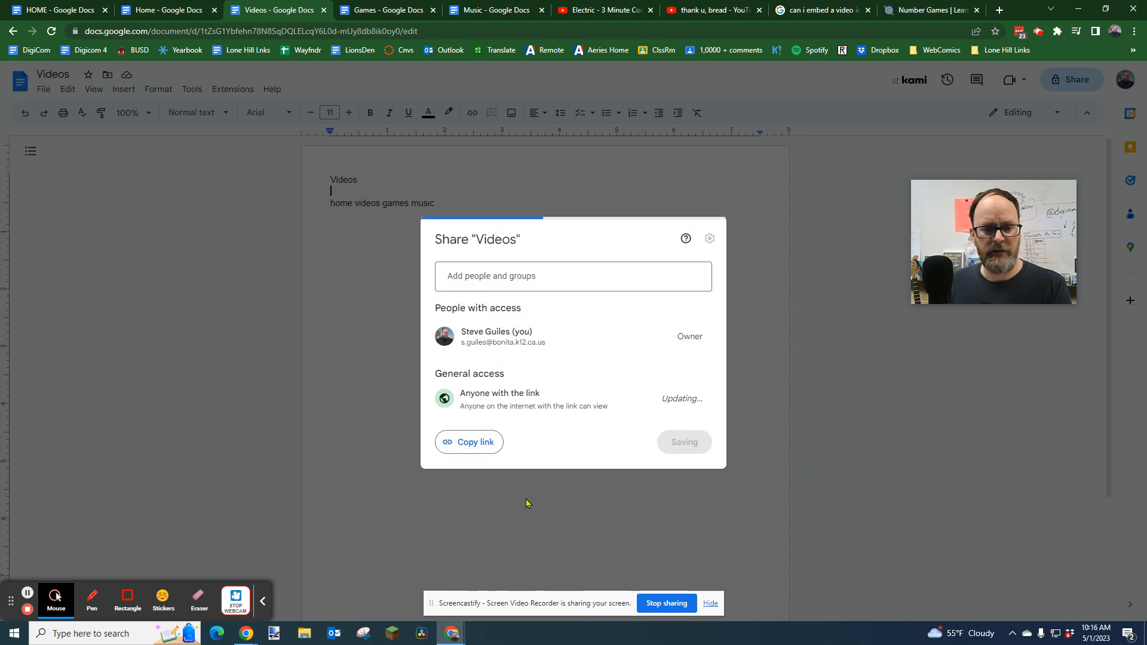
click(477, 443)
click(686, 443)
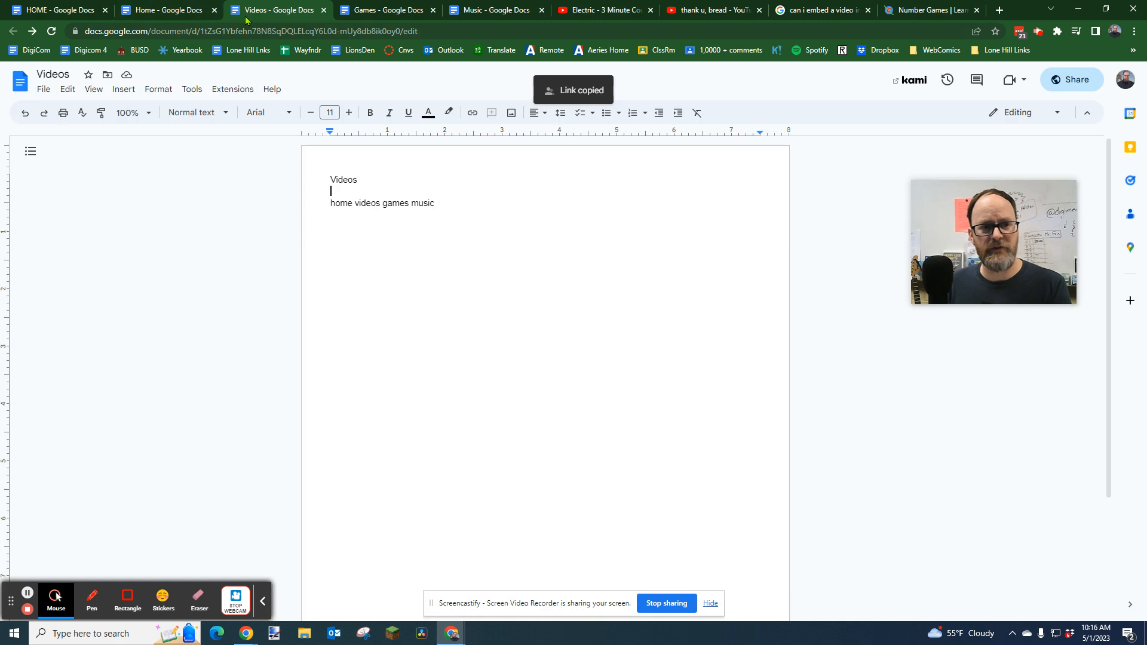
Step: Link the word "videos" in the Home document's navigation line to the copied Videos document link
click(169, 10)
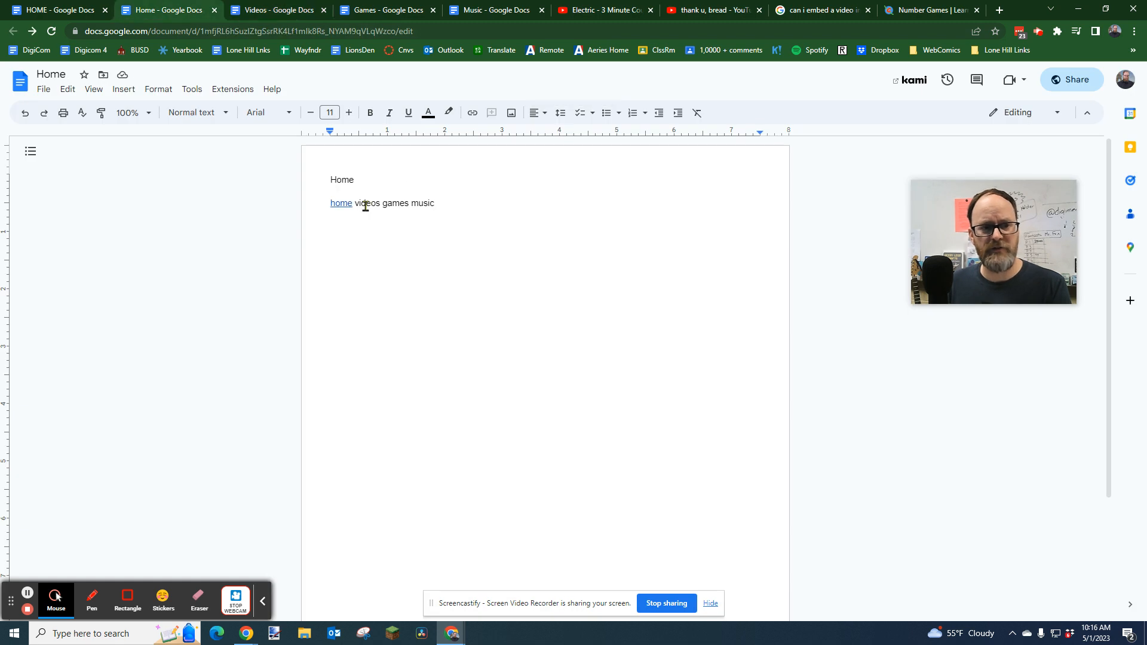
drag(357, 205, 380, 205)
key(ctrl+k)
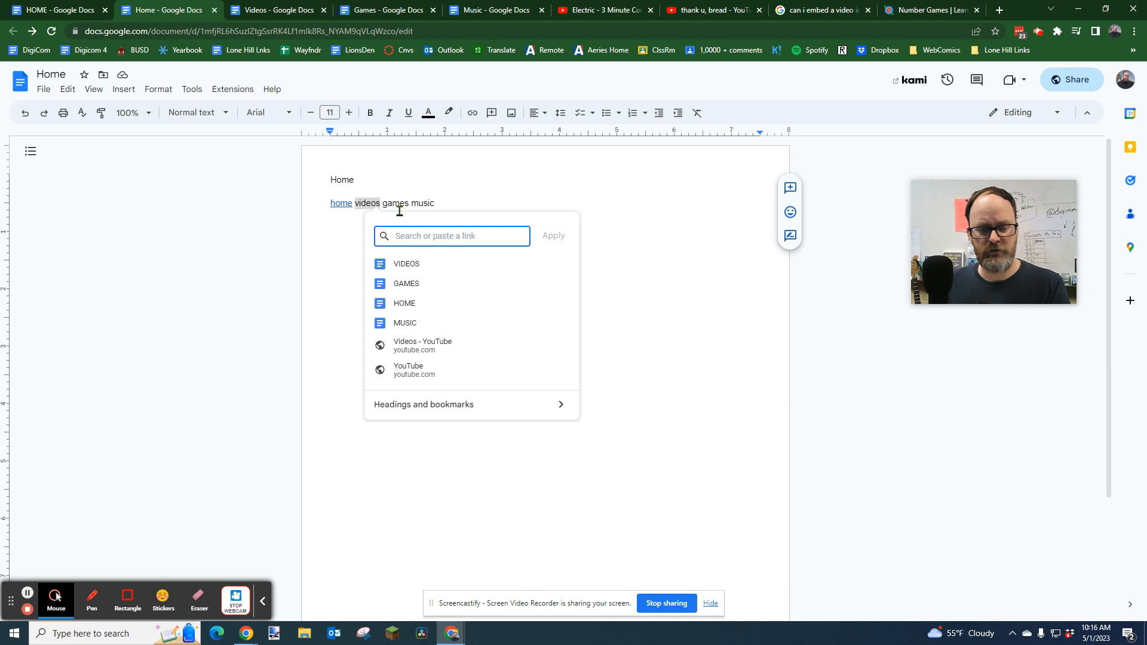
key(ctrl+v)
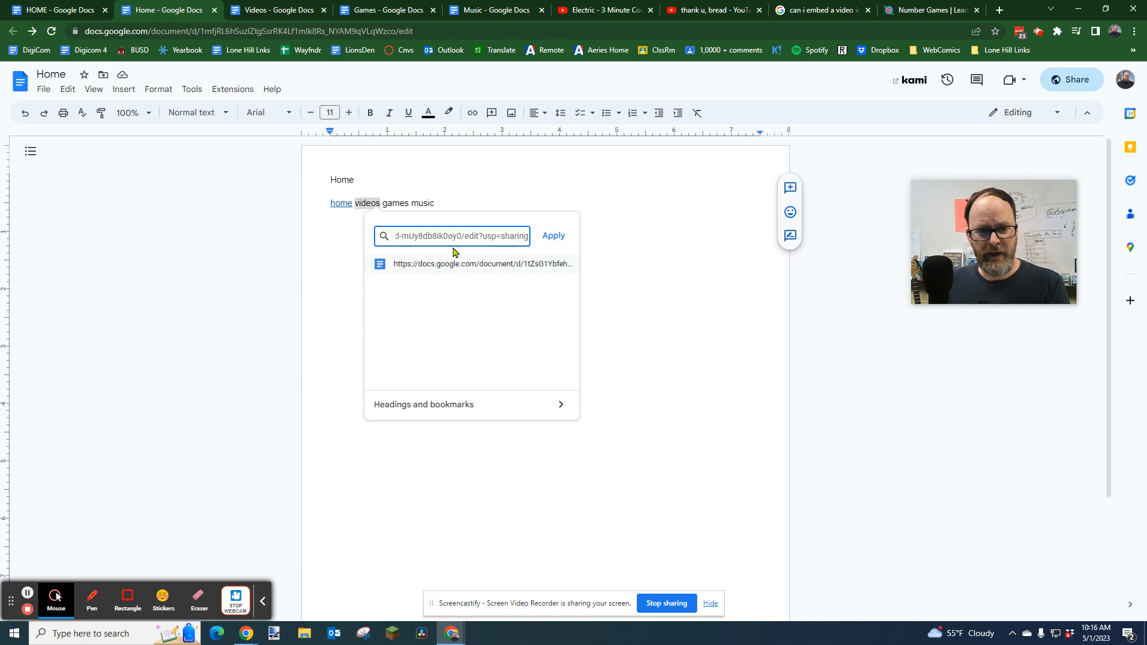
click(550, 239)
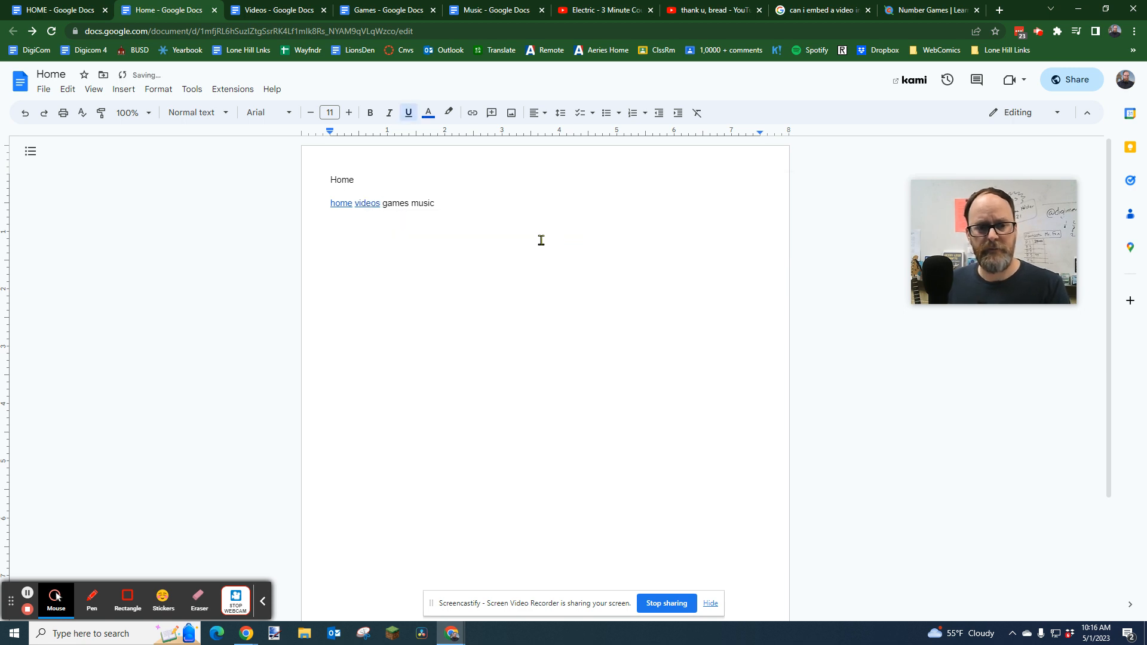
Step: Set the Games document's general access to Anyone with the link and copy its sharing link
click(385, 11)
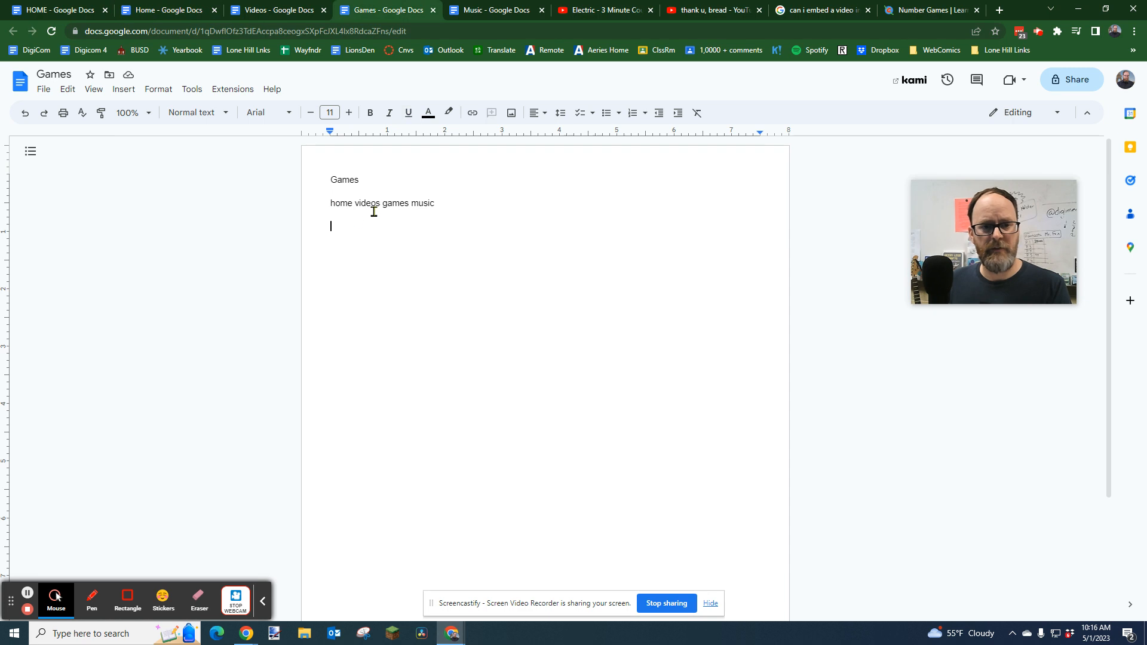
click(1066, 79)
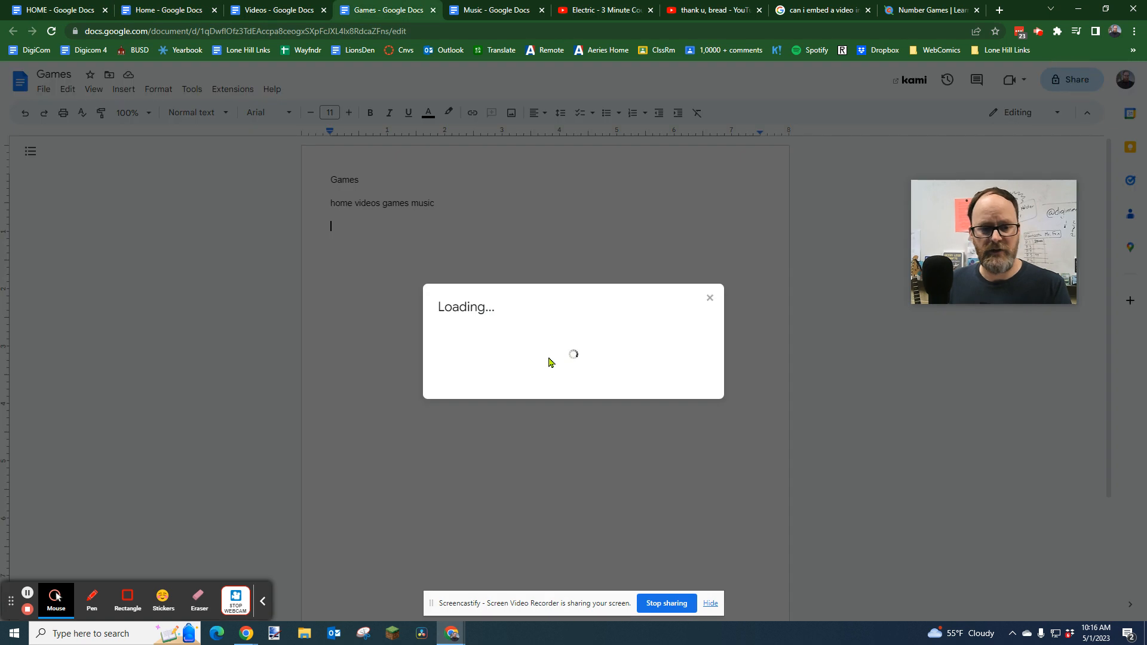
click(504, 394)
click(526, 496)
click(467, 443)
click(685, 443)
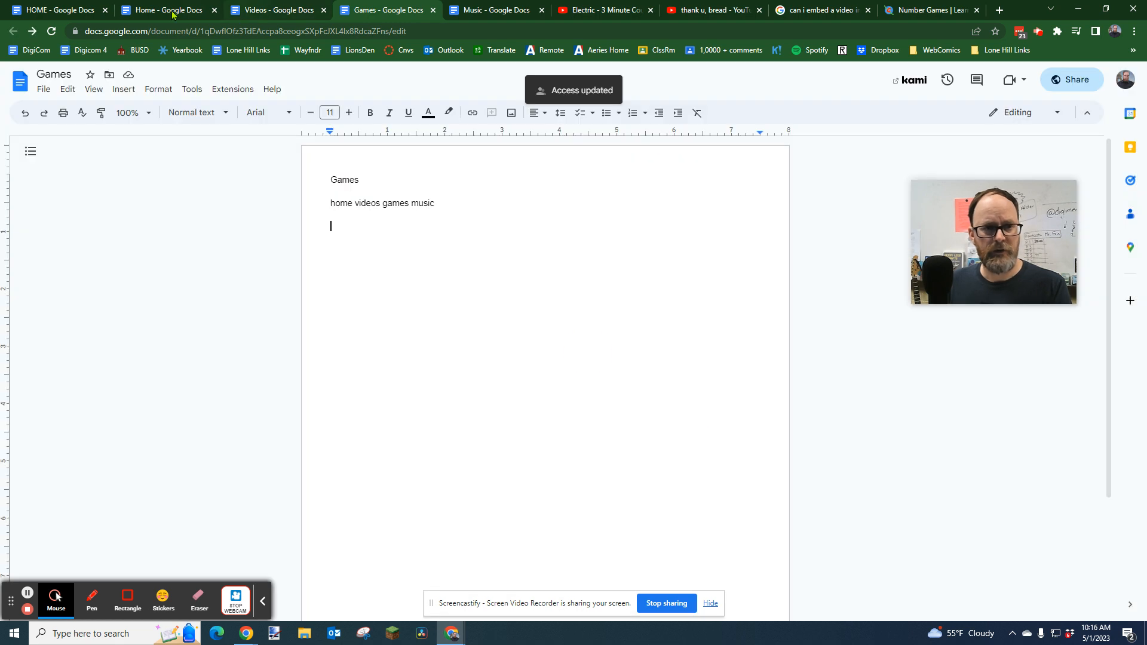
Step: Link the word "games" in the Home document's navigation line to the copied Games document link
click(163, 10)
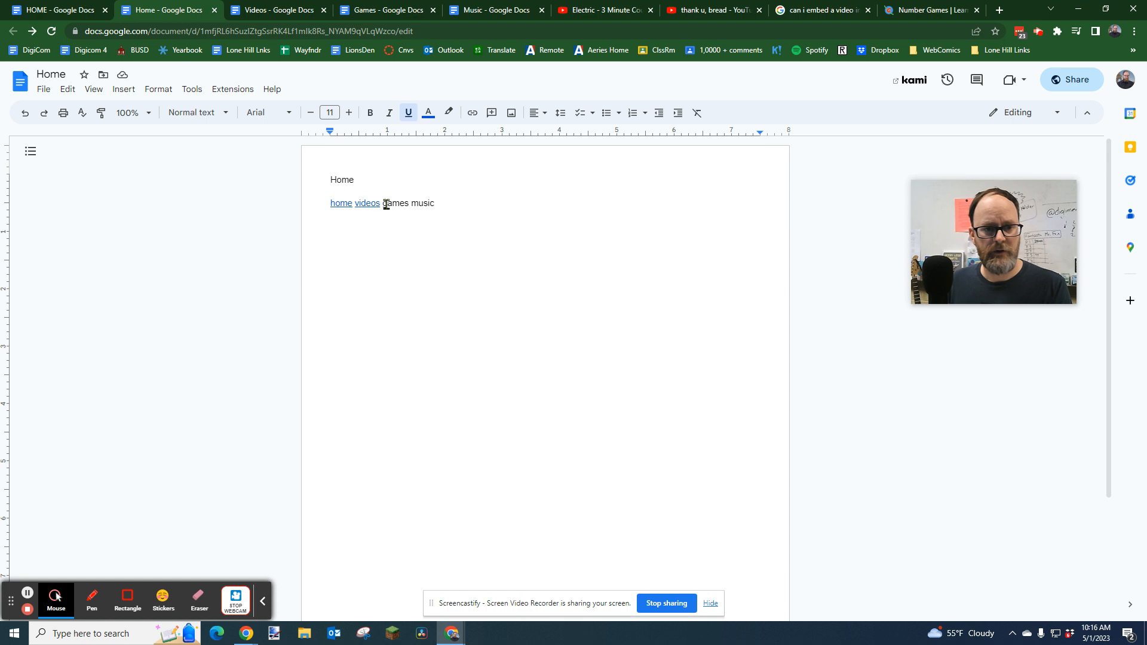
drag(385, 205, 405, 206)
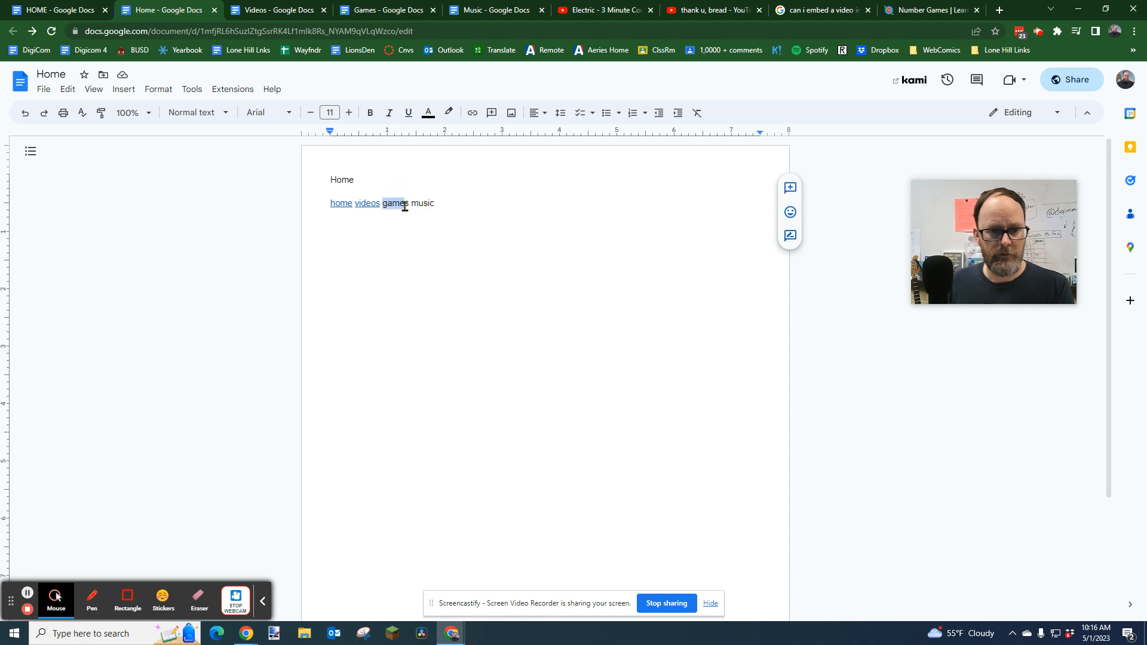
key(ctrl+k)
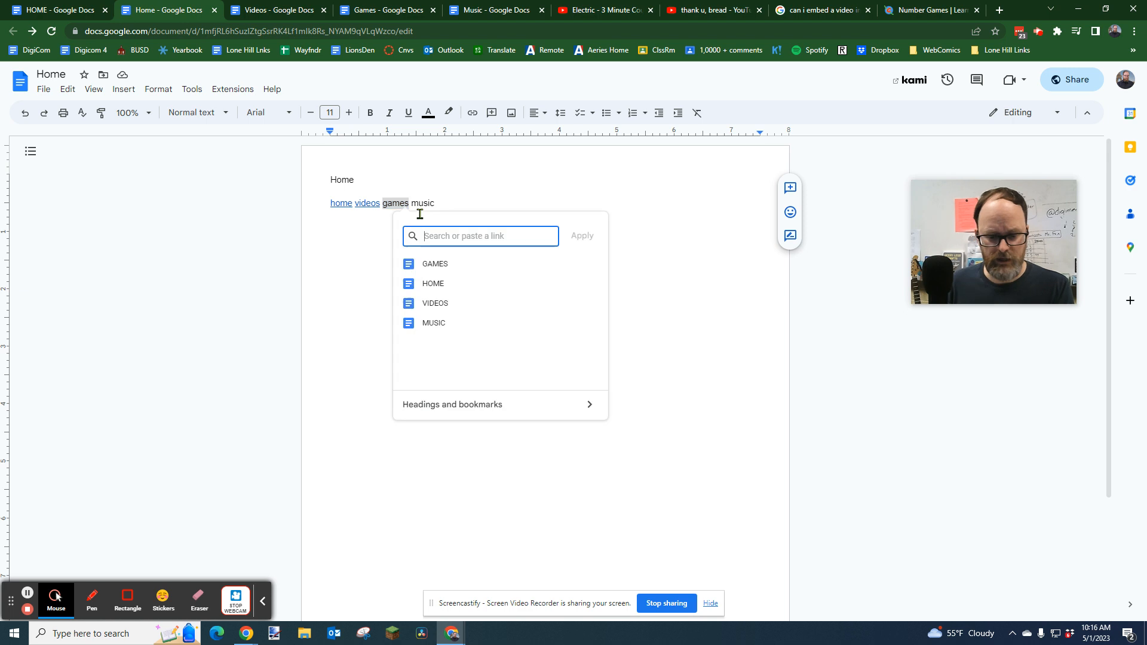
key(ctrl+v)
click(583, 237)
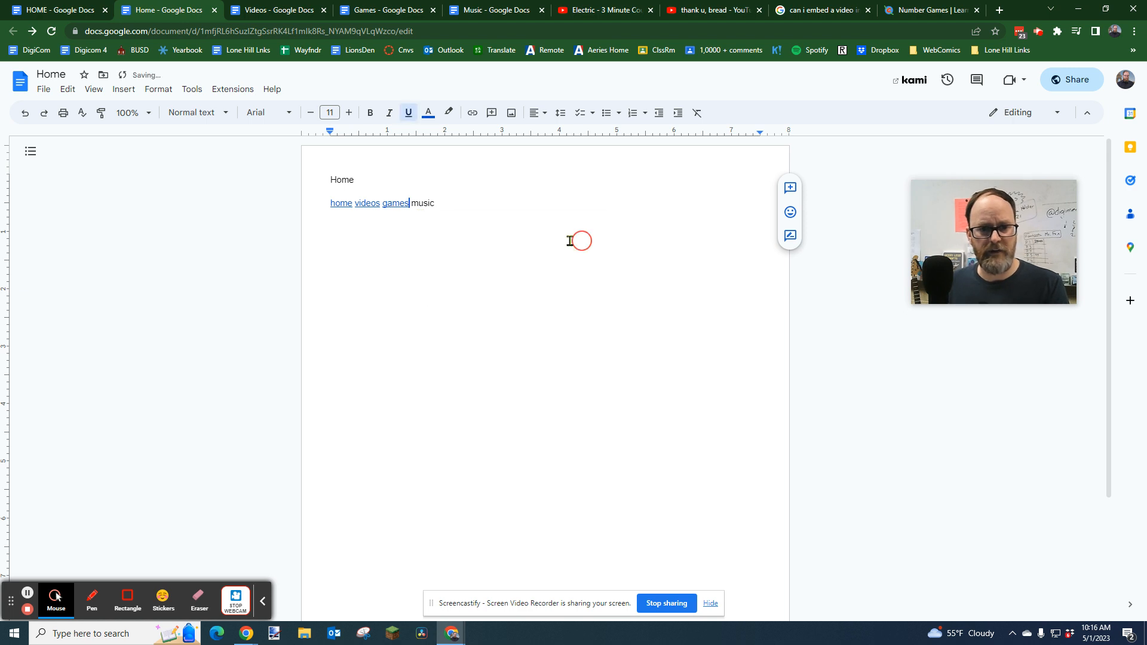
Step: Set the Music document's general access to Anyone with the link and copy its sharing link
click(481, 18)
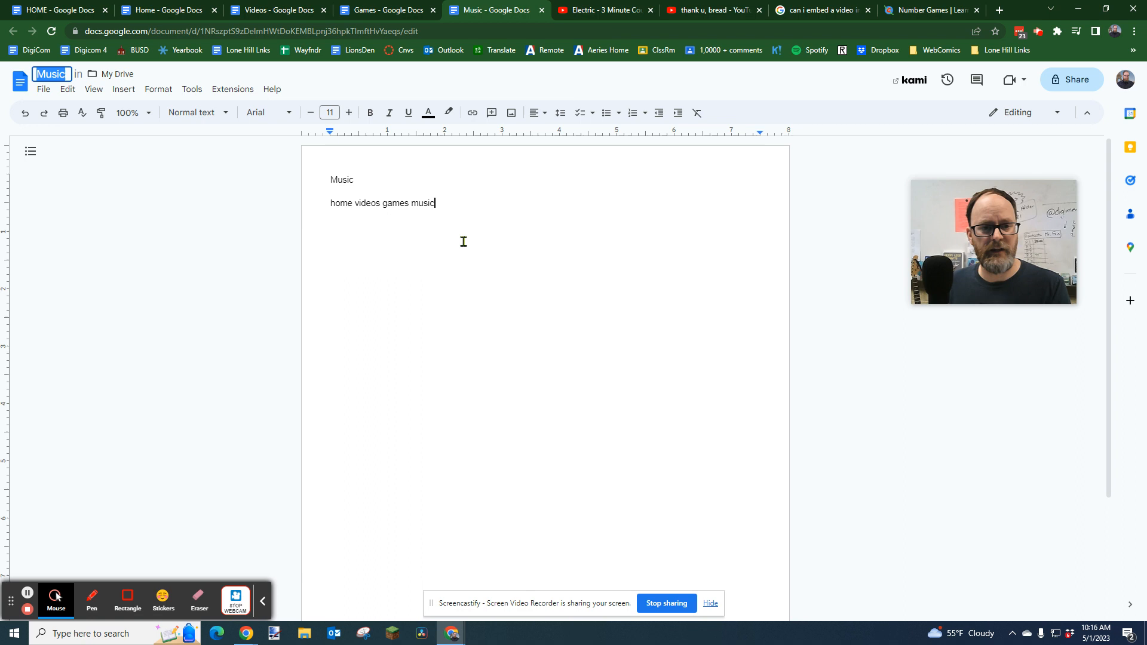
click(1069, 78)
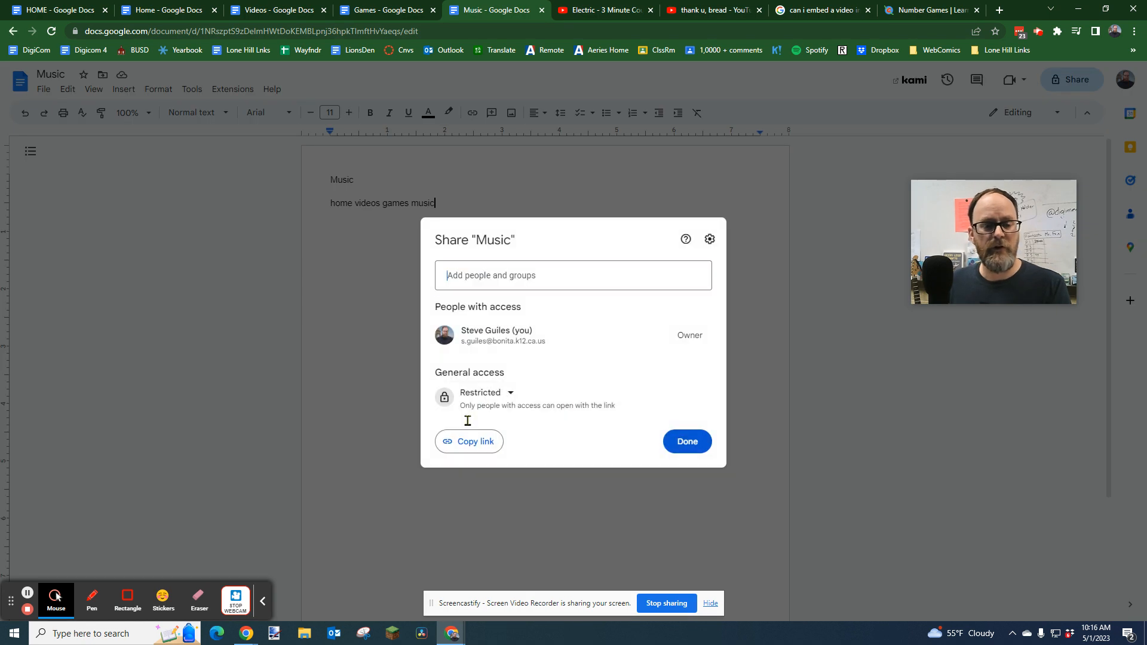
click(507, 394)
click(525, 499)
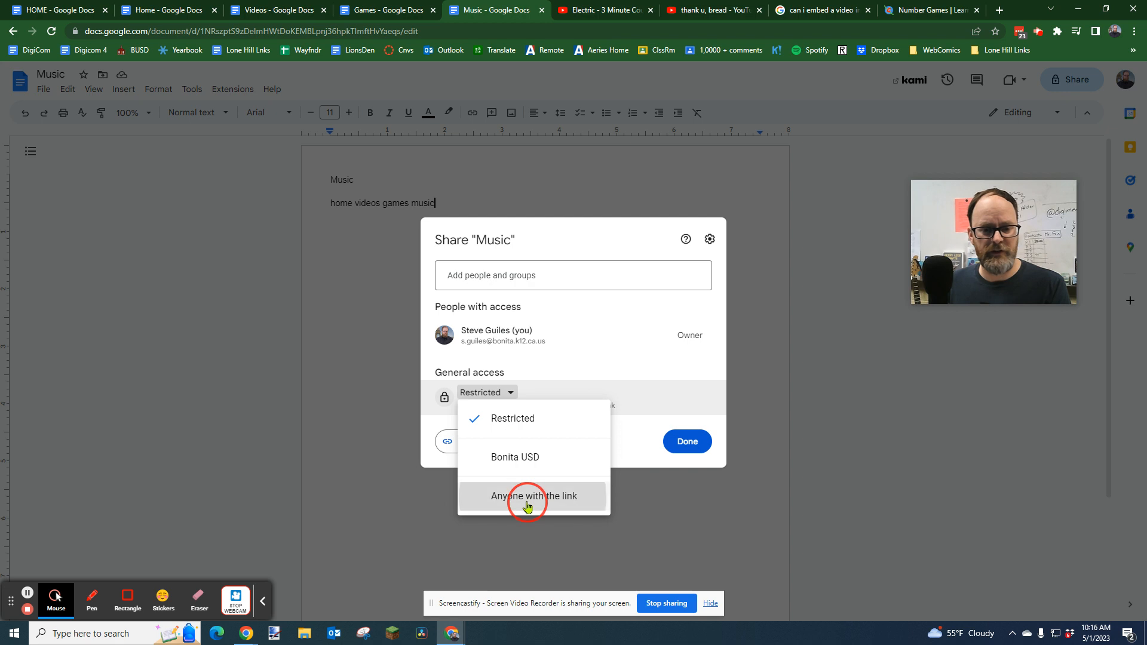
click(478, 443)
click(686, 442)
click(226, 30)
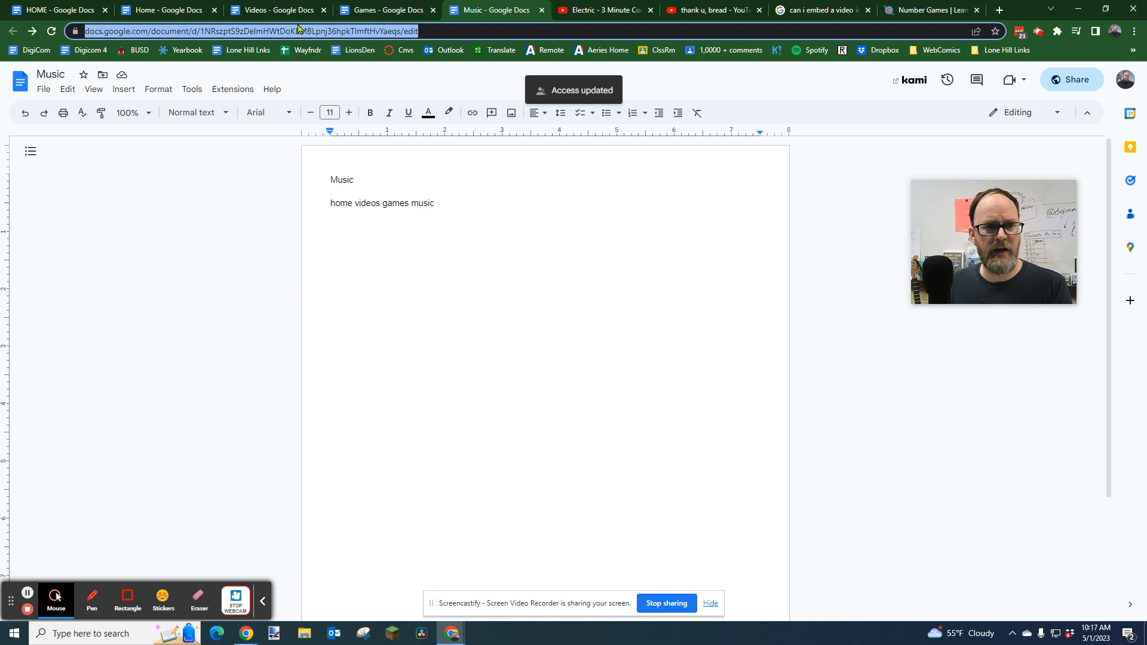
Step: Link the word "music" in the Home document's navigation line to the copied Music document link
click(167, 9)
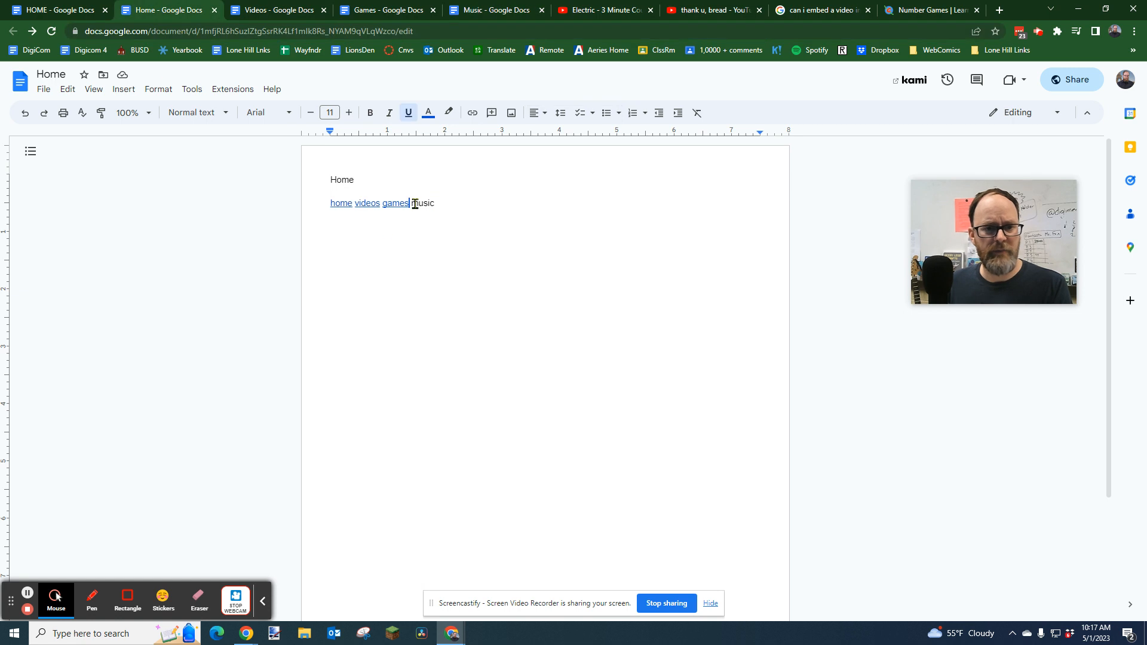
drag(413, 204, 435, 204)
key(ctrl+k)
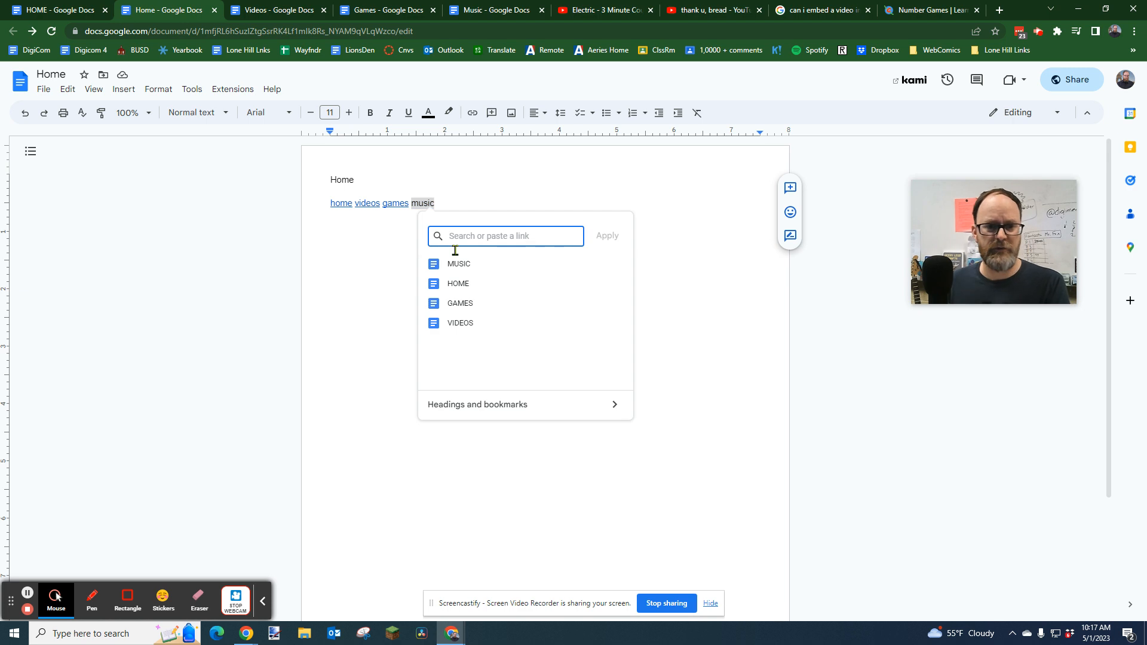
key(ctrl+v)
click(608, 237)
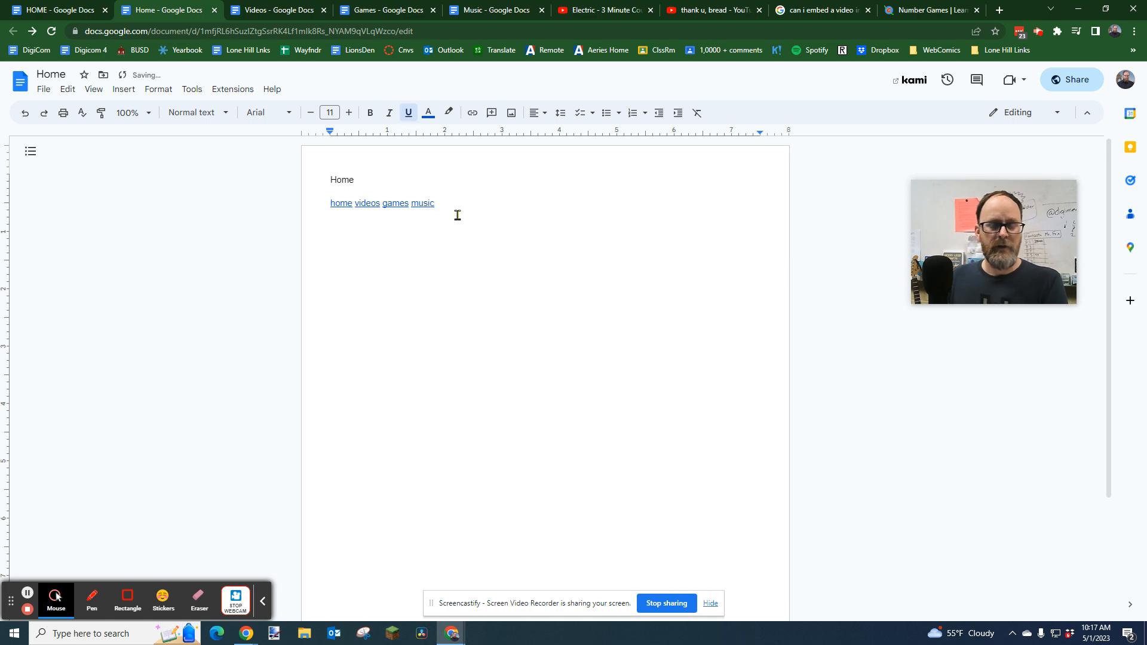
Step: Insert the label "site navigation:" in front of the linked words in the Home document's navigation line
click(346, 242)
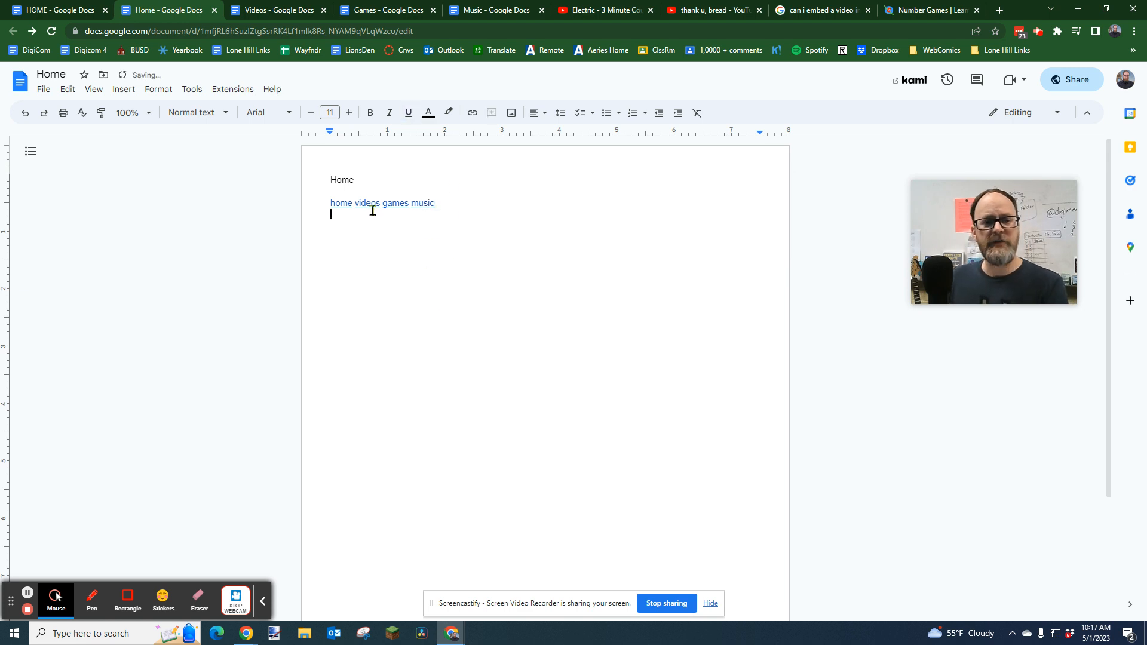
click(333, 204)
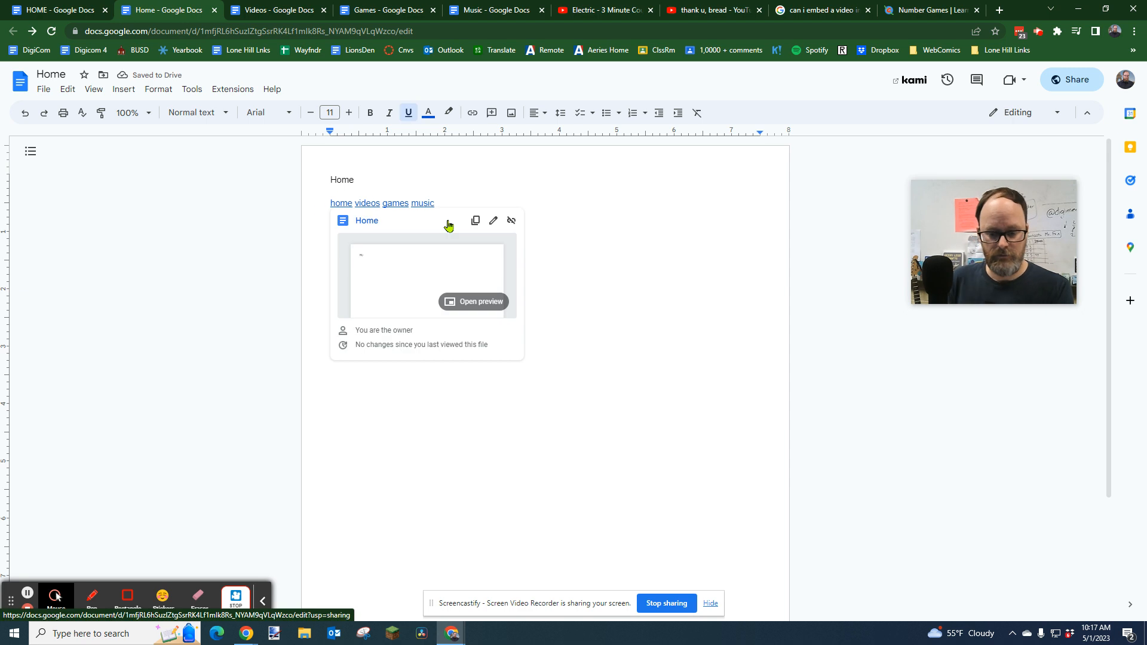
text(site navigation:)
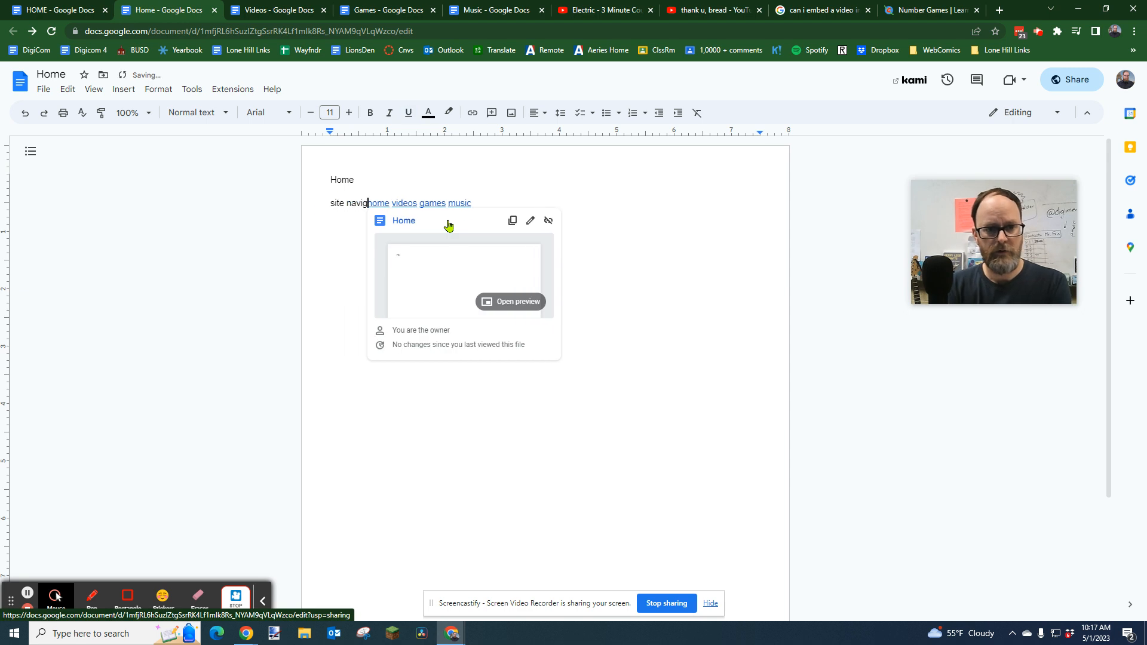
click(549, 199)
Step: Delete the unlinked "home videos games music" line from the Videos document
drag(524, 202, 325, 212)
click(280, 10)
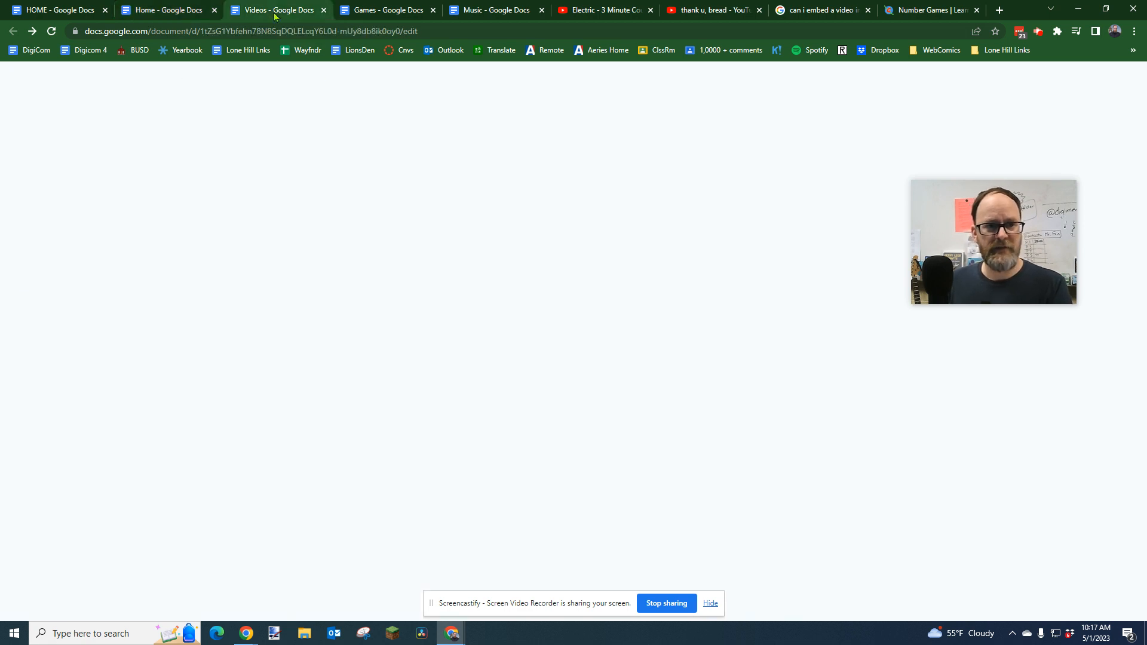
drag(440, 206, 325, 207)
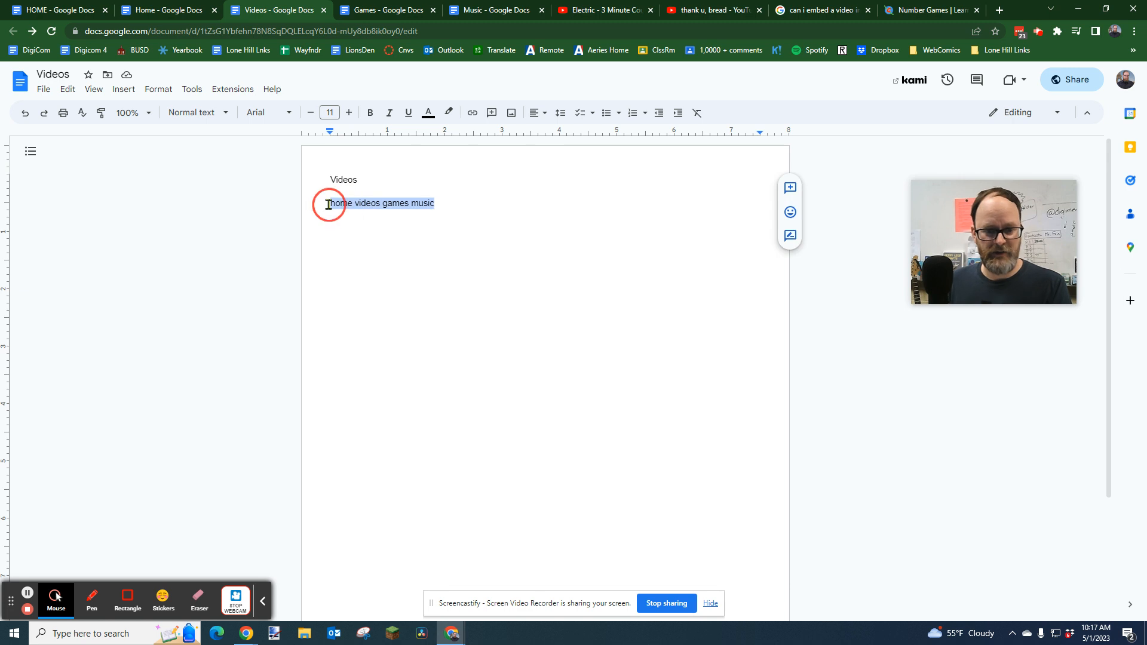
key(BackSpace)
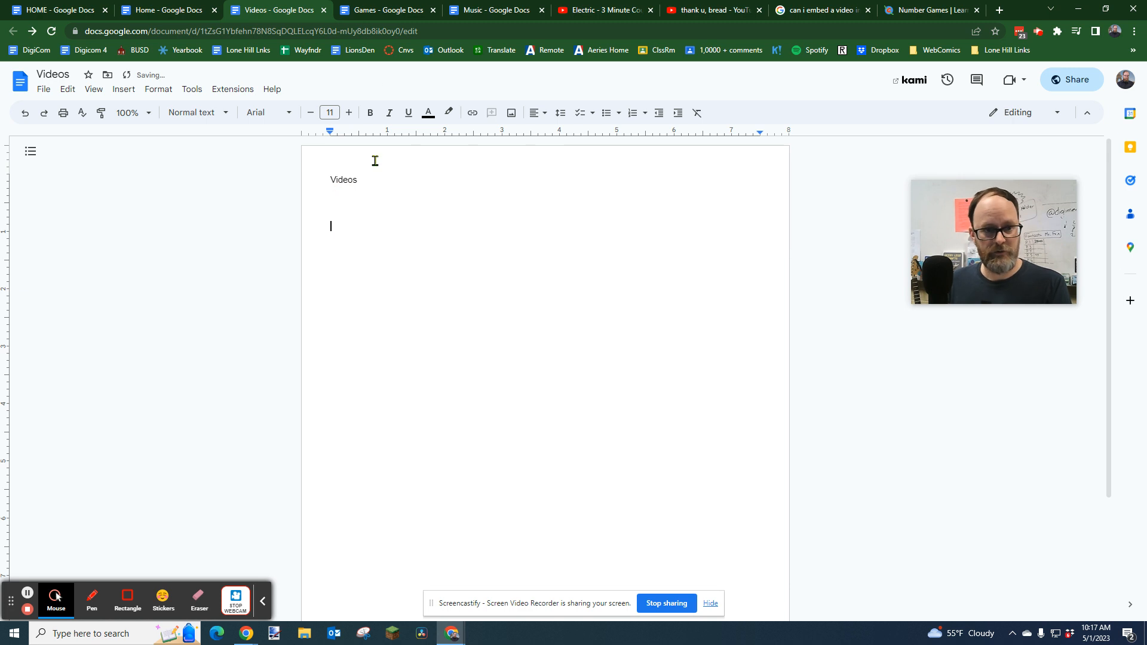
Step: Copy the full linked site navigation line from the Home document and paste it into the Videos document
click(187, 15)
click(514, 205)
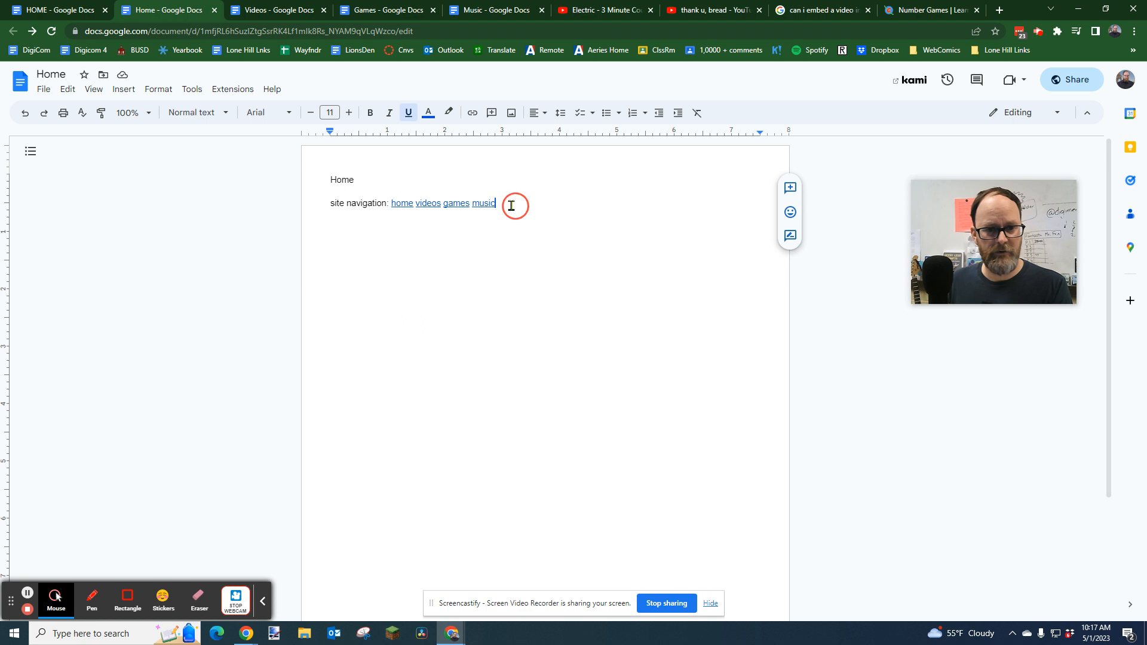
triple_click(504, 205)
key(ctrl+c)
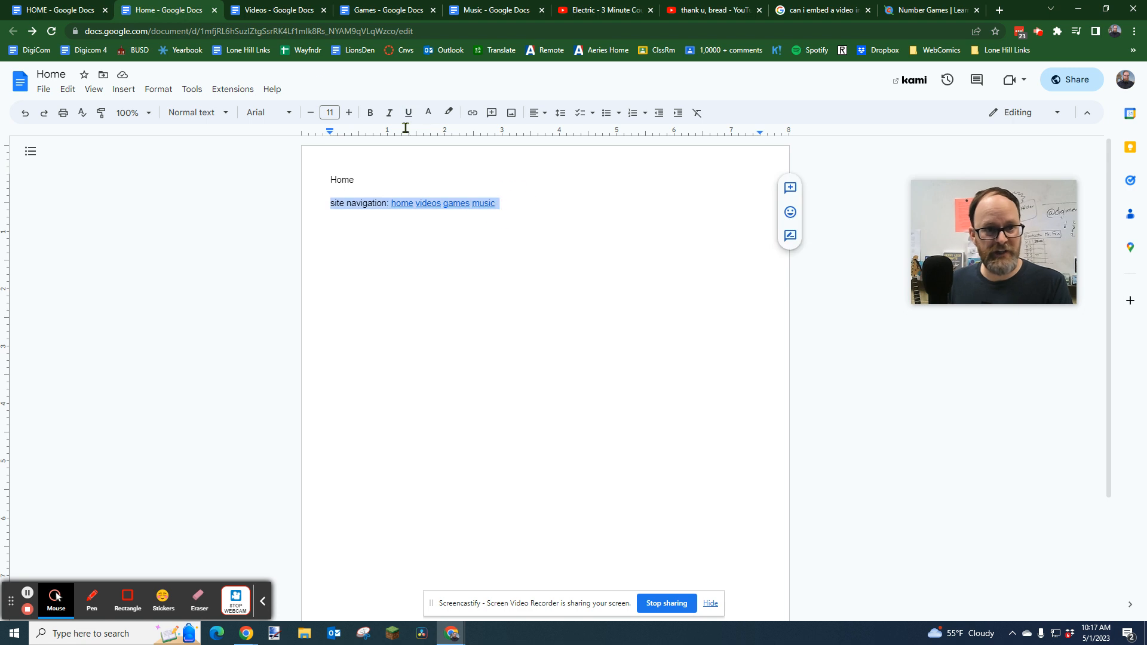
click(281, 15)
key(ctrl+v)
Step: Replace the unlinked navigation lines in the Games and Music documents with the copied linked site navigation line
click(368, 10)
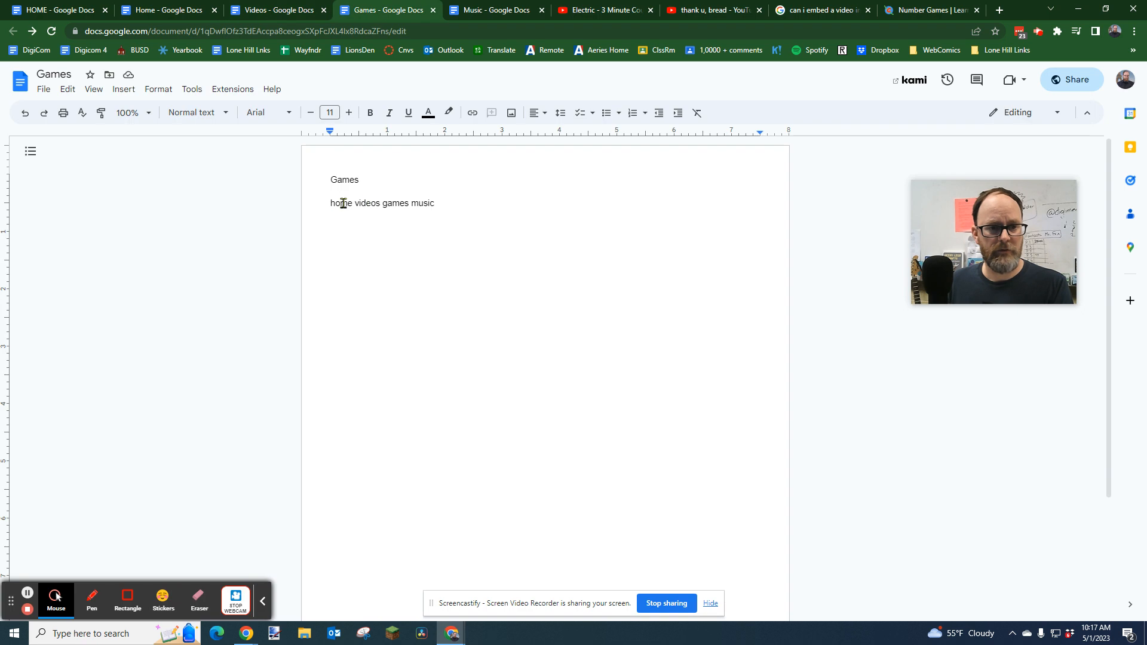
triple_click(335, 203)
key(ctrl+v)
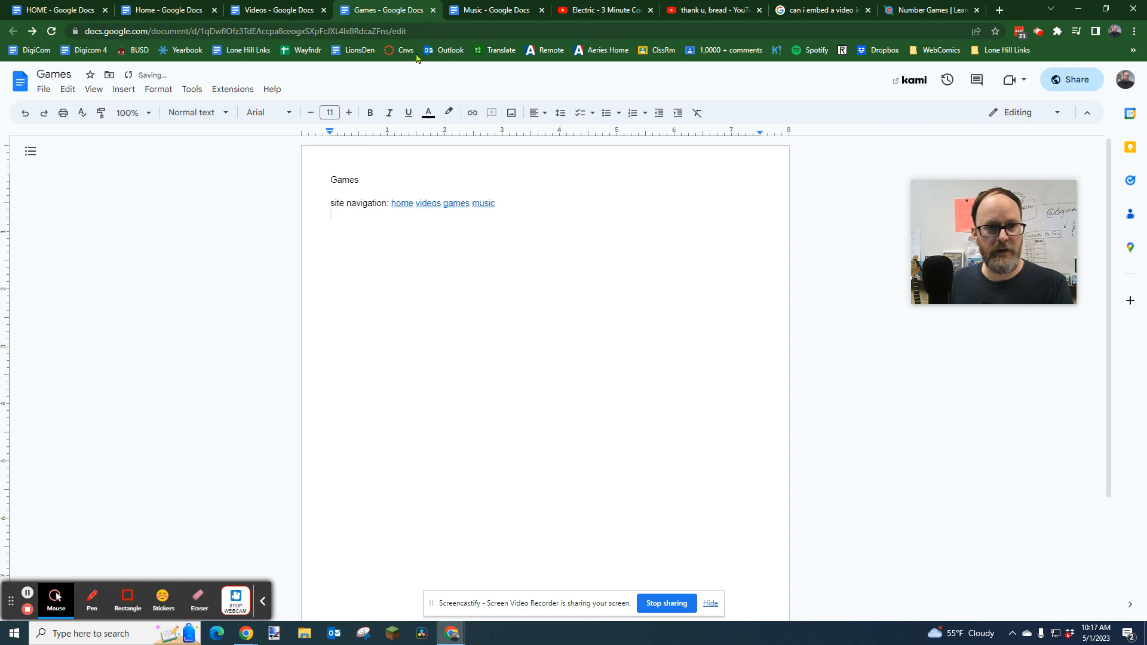
click(484, 12)
triple_click(327, 203)
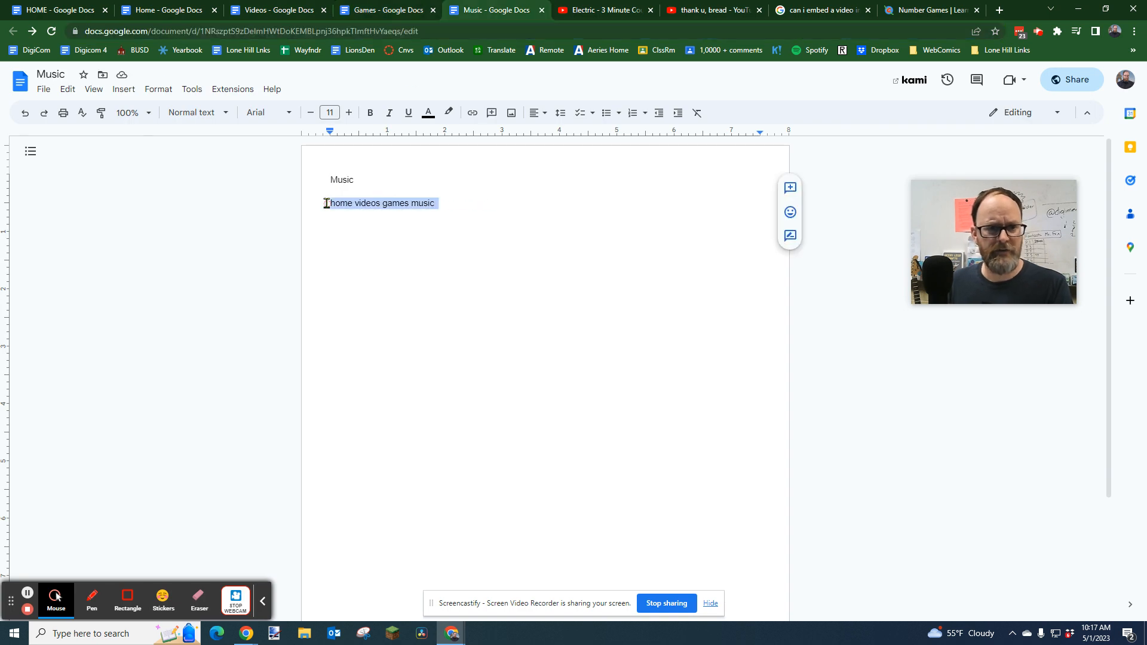
key(ctrl+v)
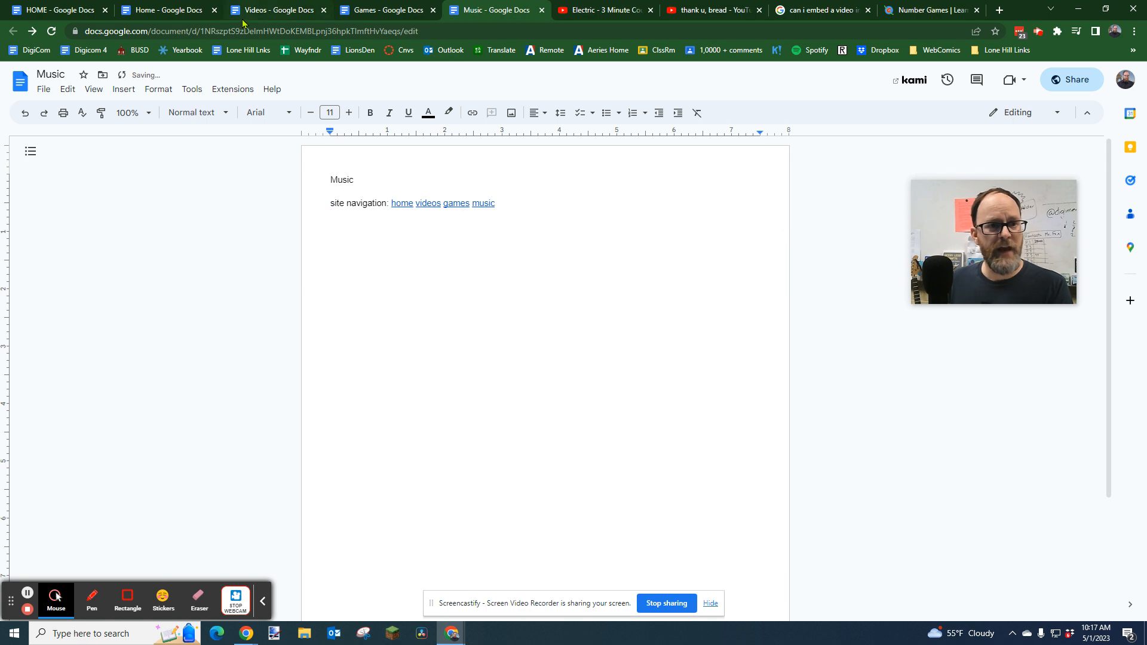
Step: Close the Music and Games documents, and open the Videos document through the "videos" link in the Home document
key(ctrl+w)
click(434, 10)
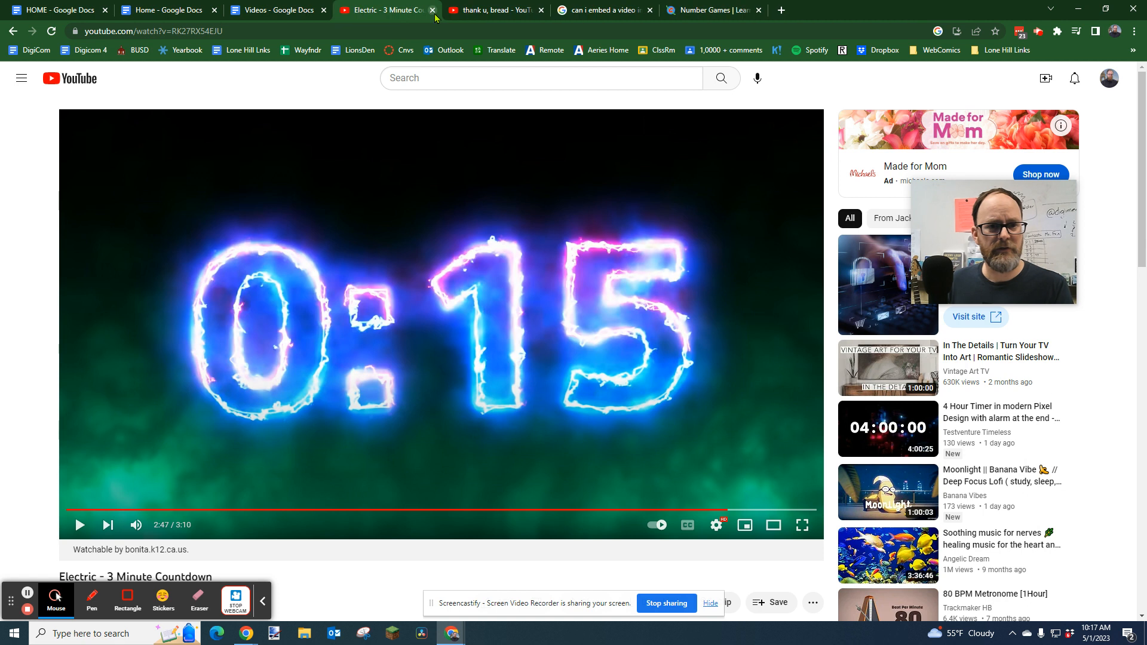
click(170, 11)
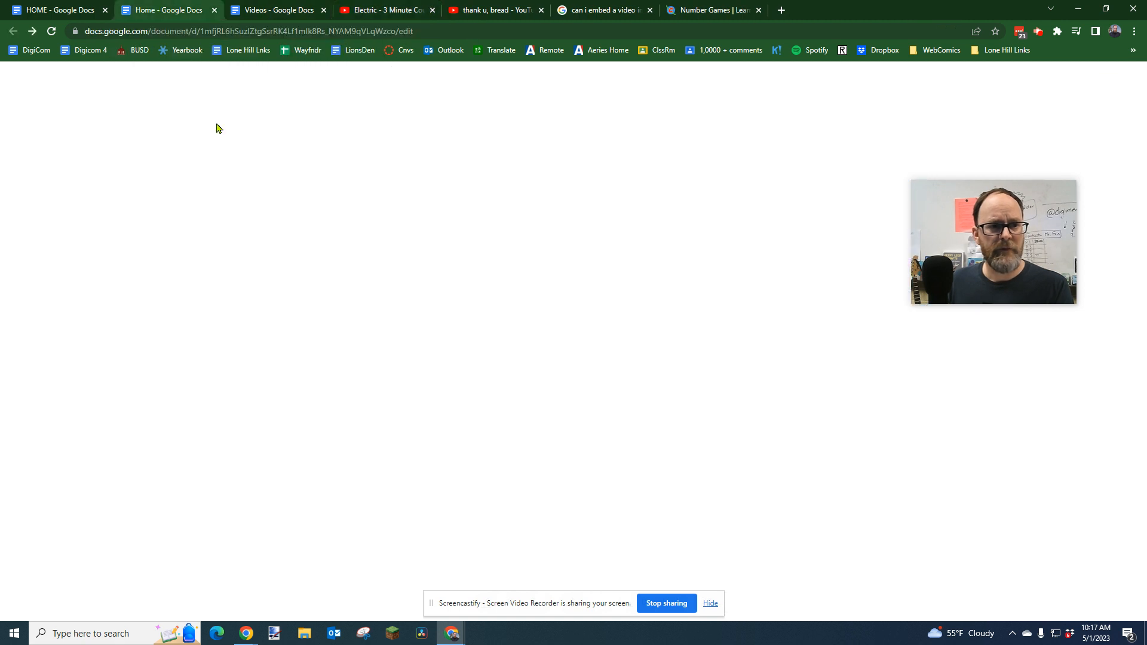
click(436, 205)
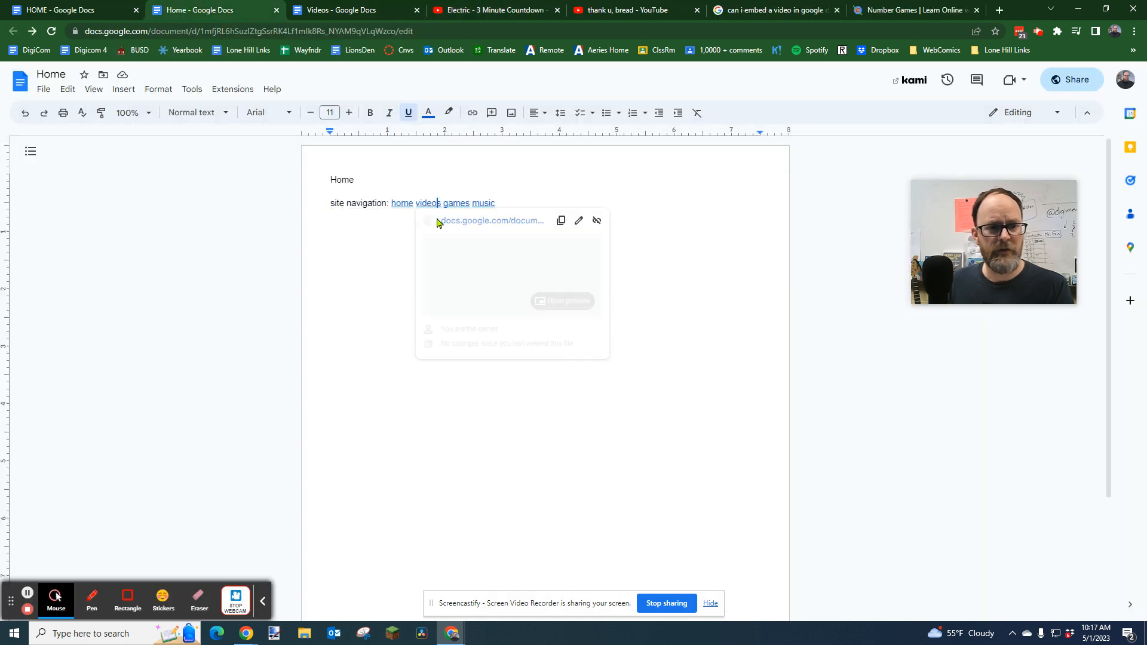
click(467, 222)
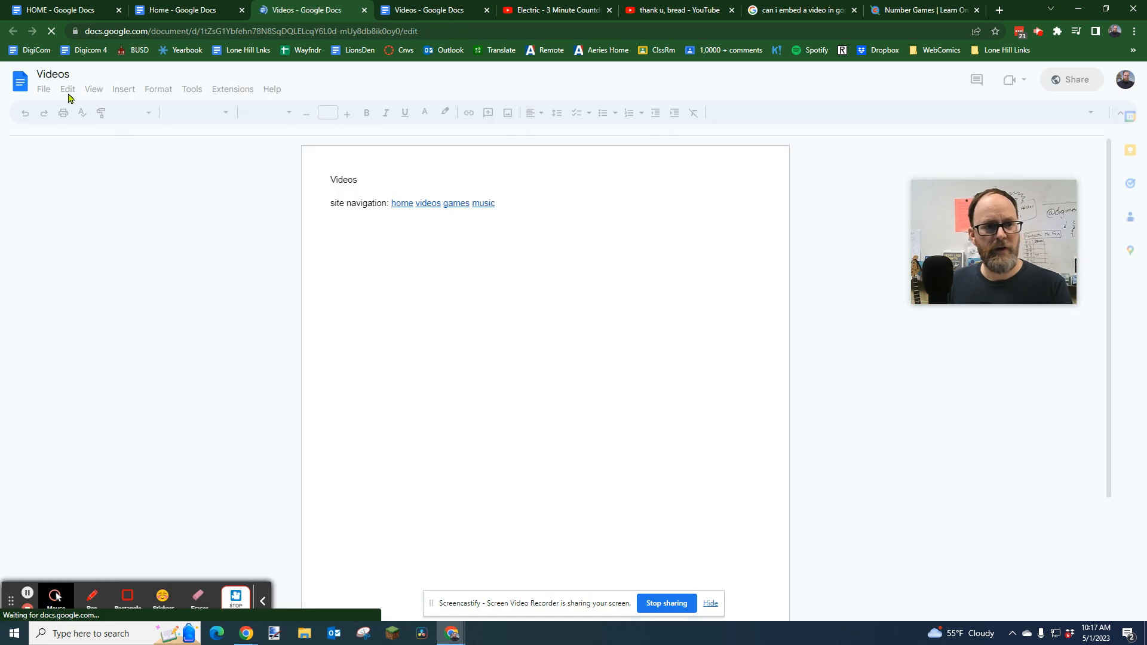
Step: Check the previews of the "games" and "music" links in the Videos document's navigation line
click(452, 204)
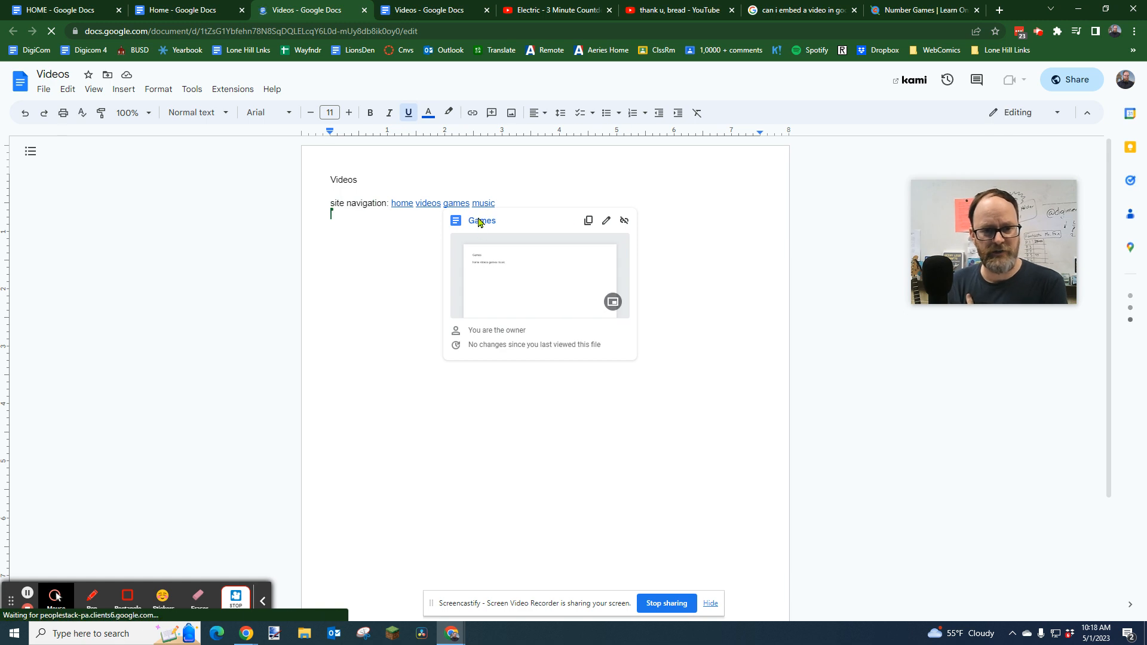
click(484, 203)
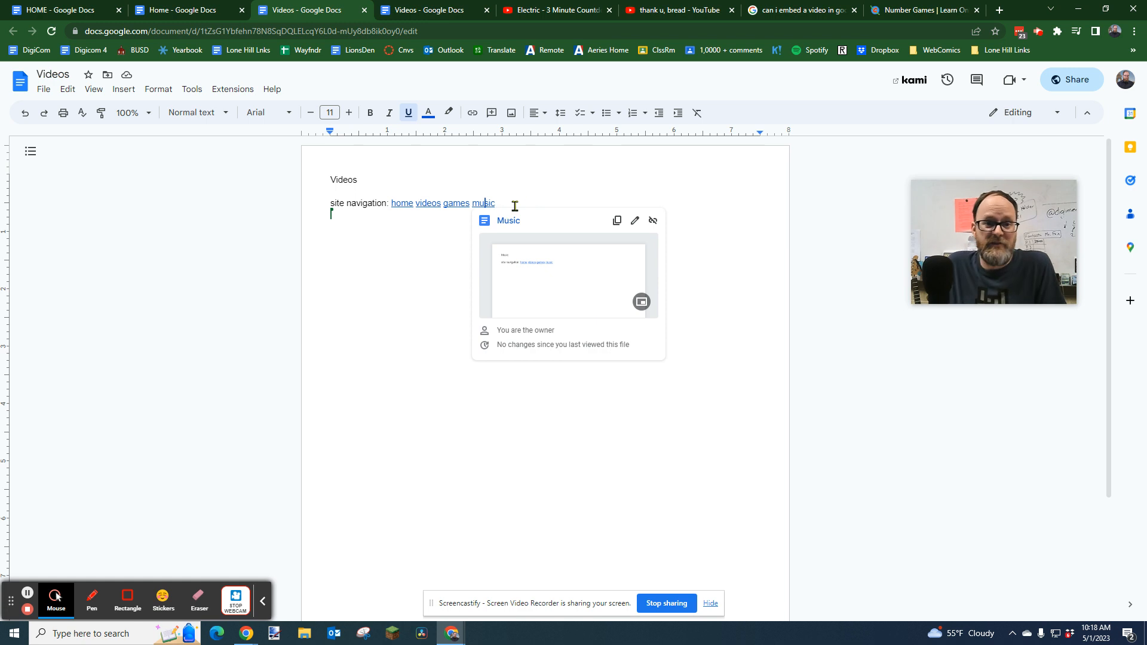
click(542, 199)
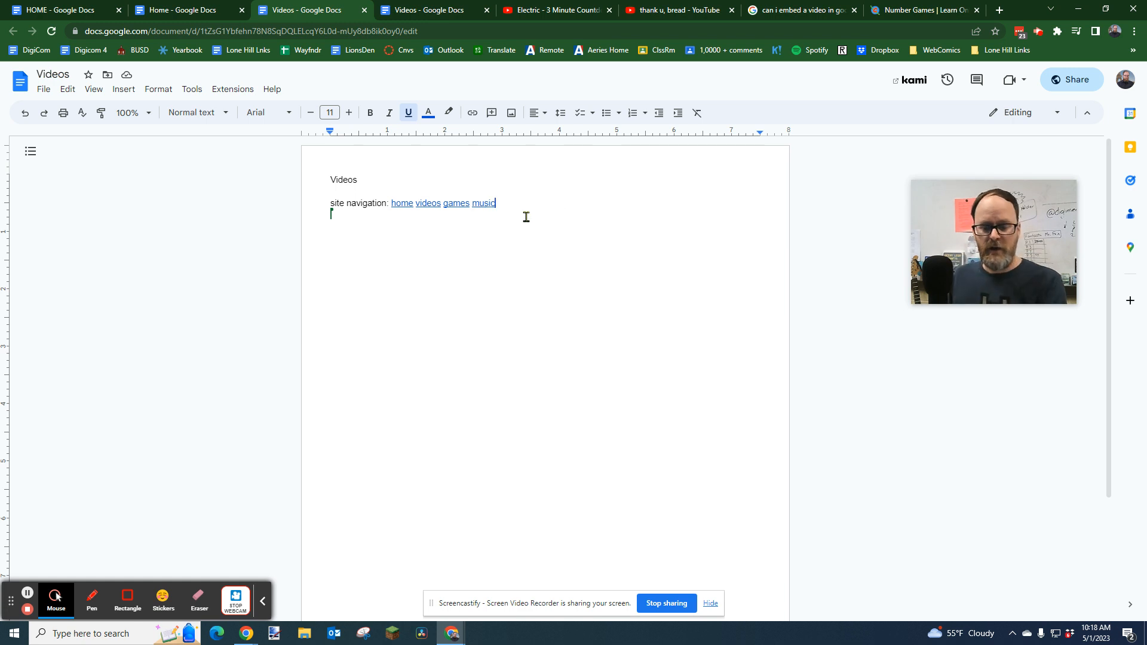
Step: Add an empty line below the Videos document's navigation line and open the Games document through its "games" link
key(Return)
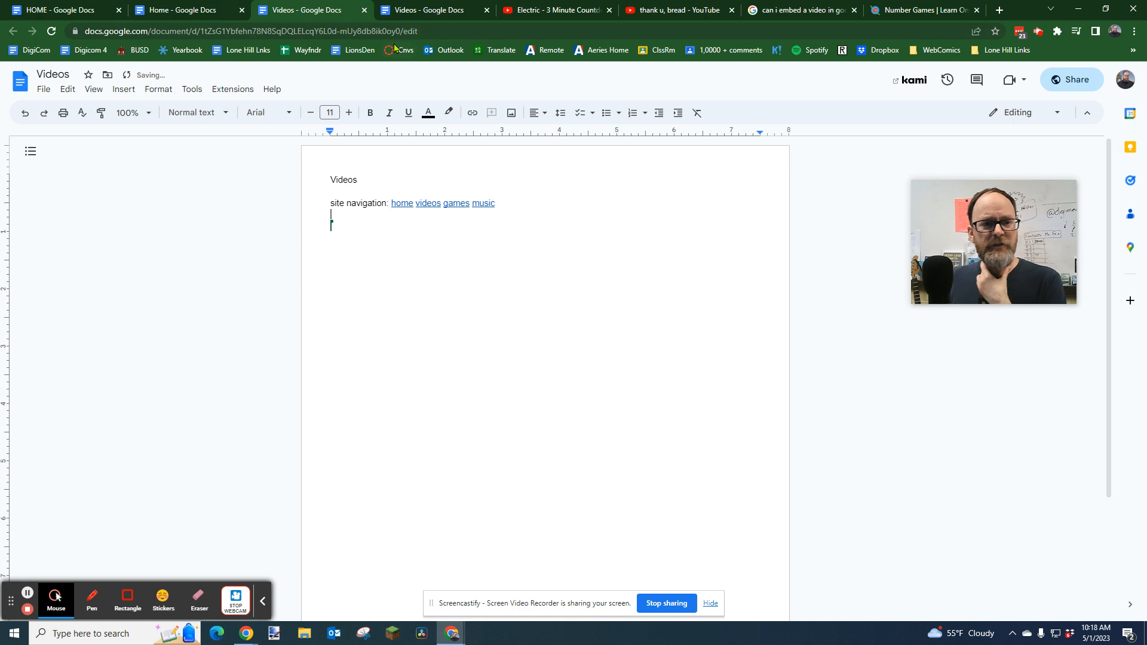
click(454, 206)
click(490, 218)
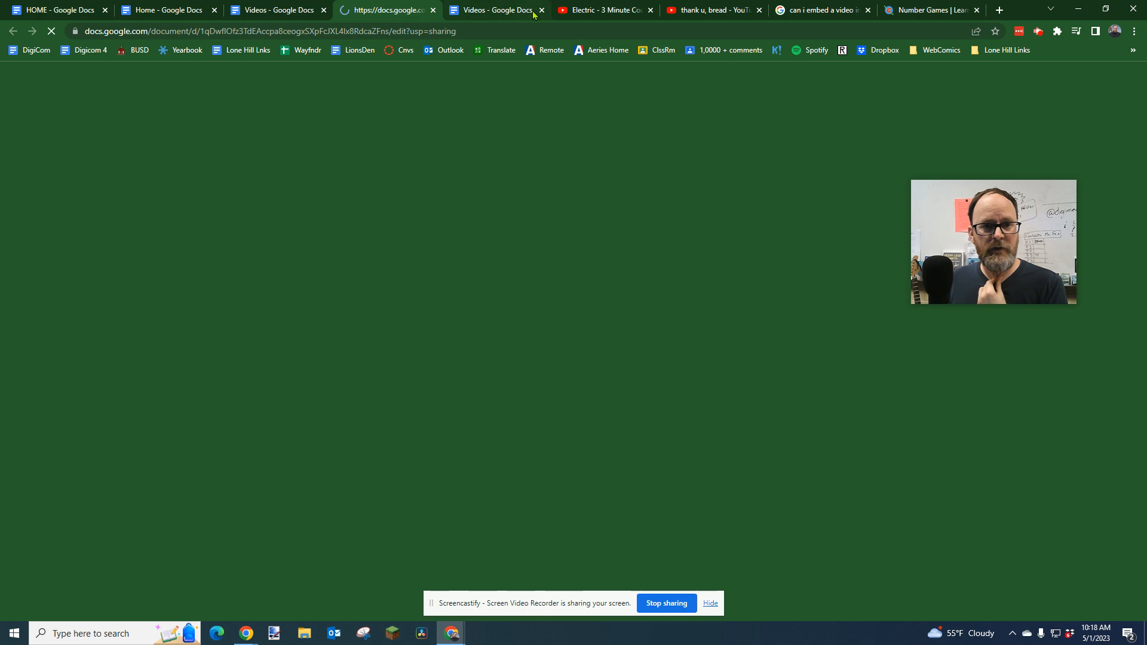
Step: Search Coolmath Games for "tetroid 3" and open the Tetroid 3 game page
click(896, 11)
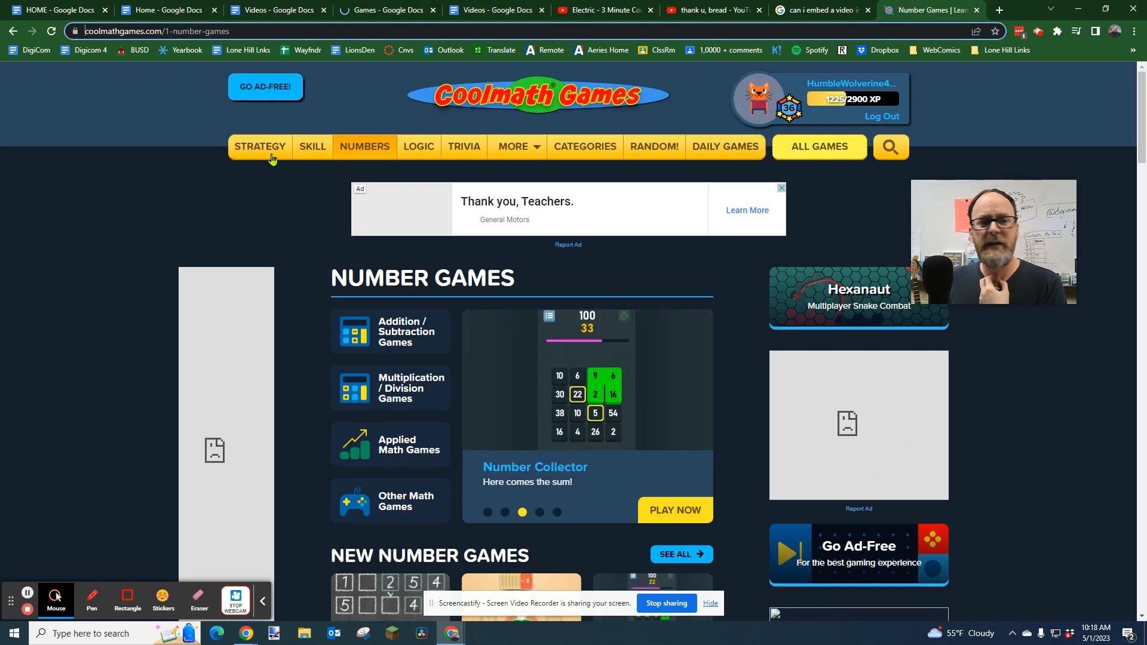
click(889, 148)
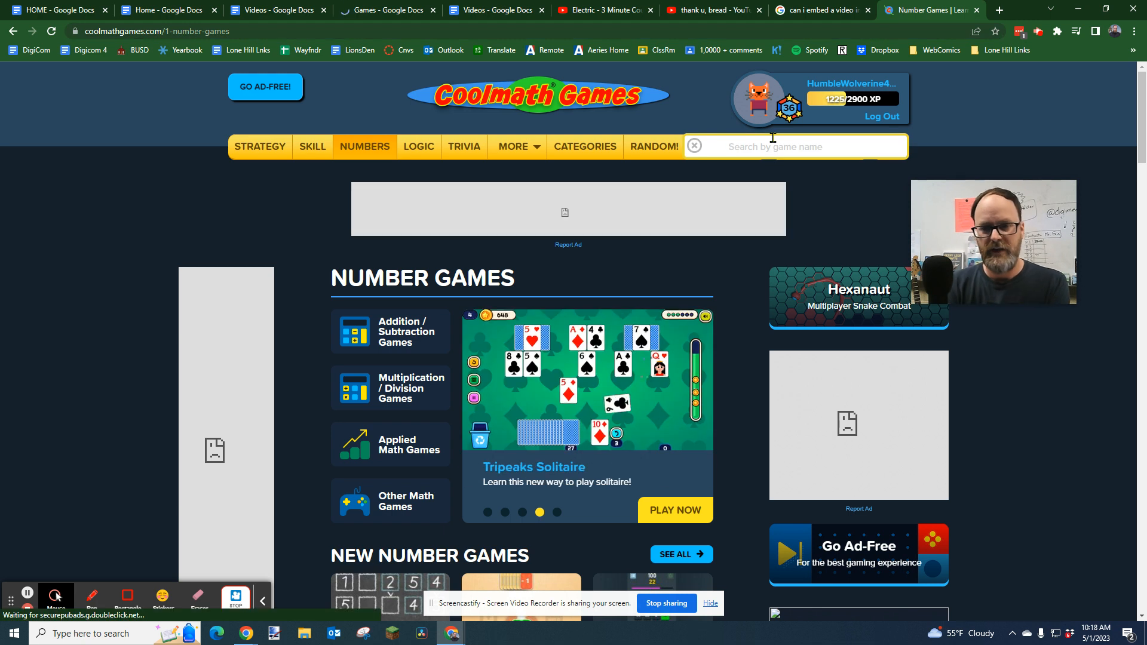
text(te)
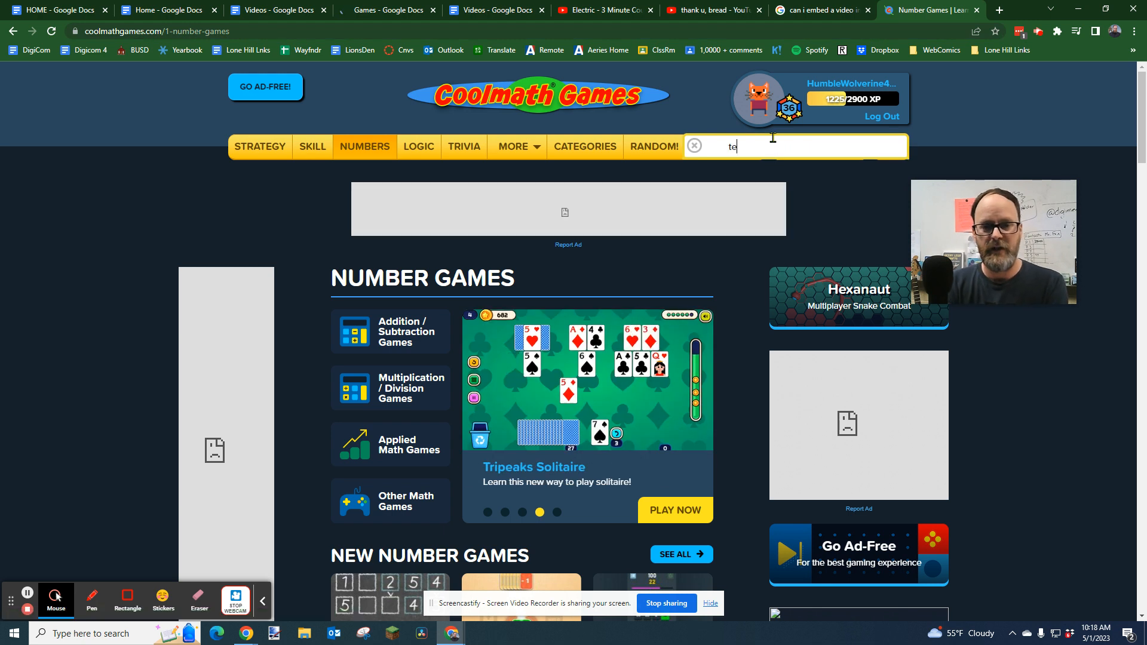
text(troid 3)
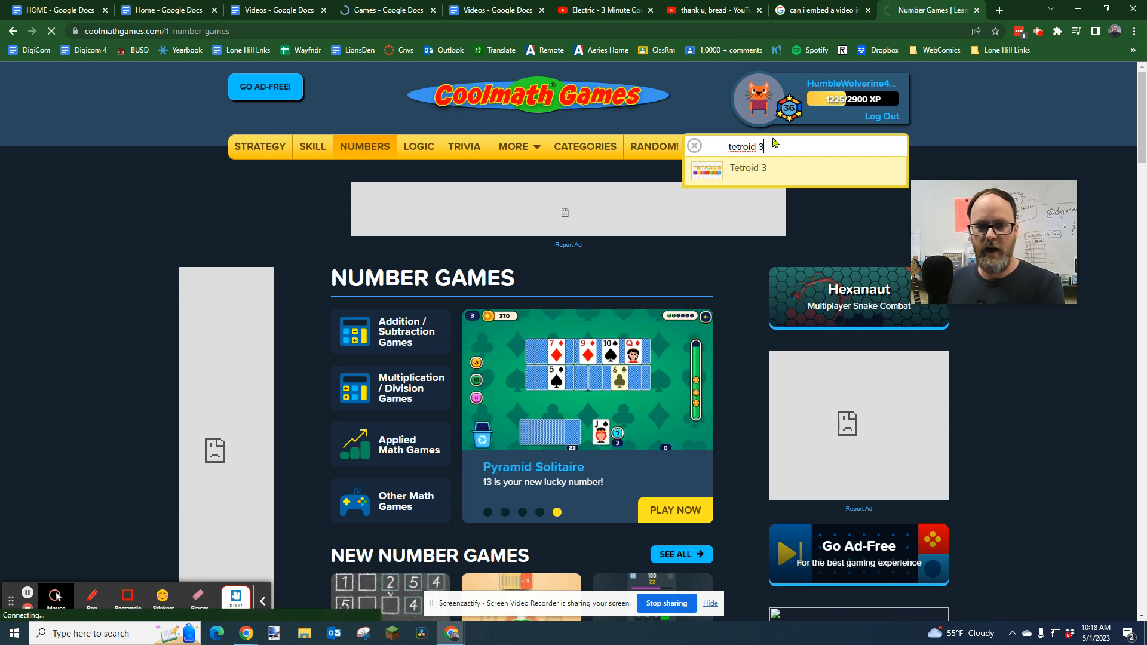
key(Return)
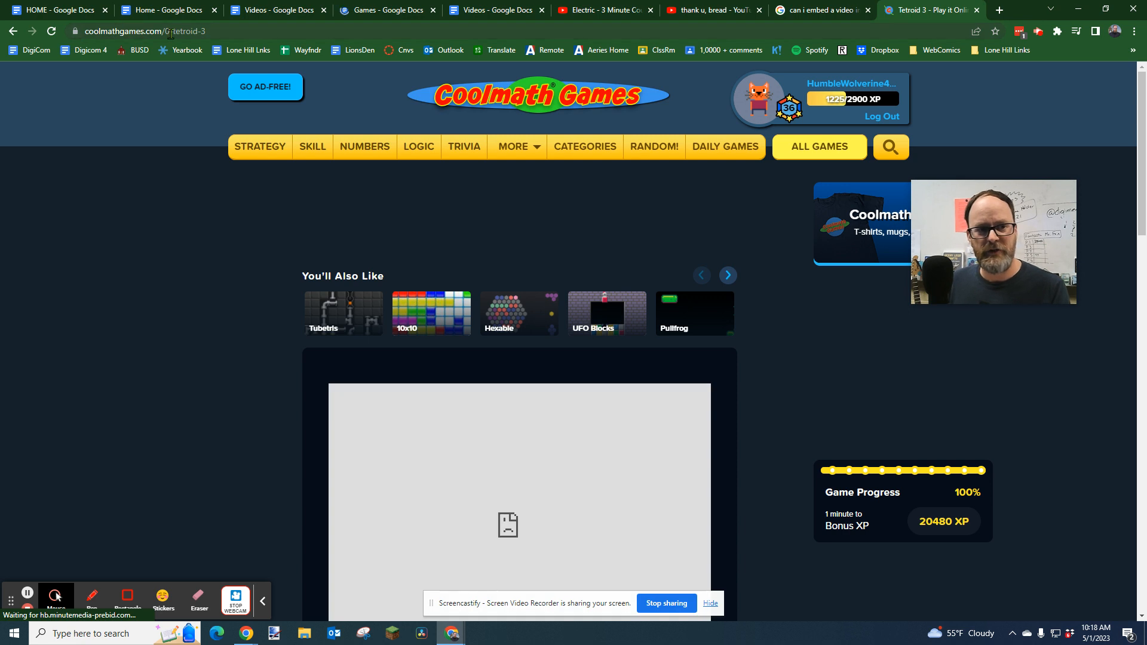
Step: Copy the full web address of the Tetroid 3 game page
click(233, 33)
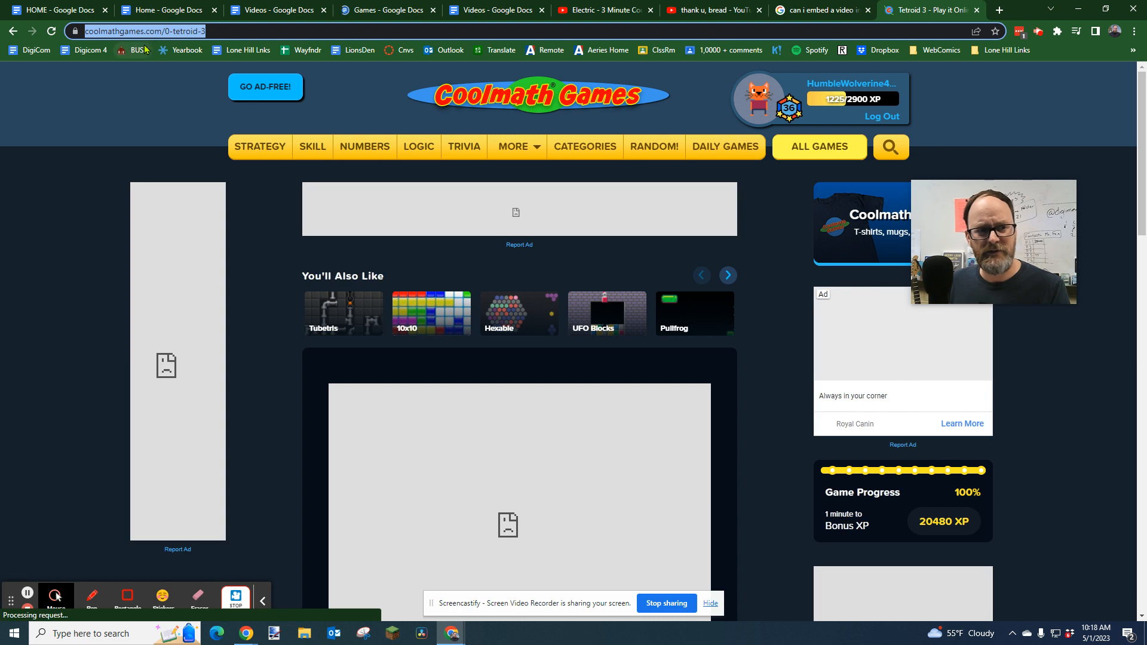
click(224, 31)
drag(272, 29, 62, 43)
key(ctrl+c)
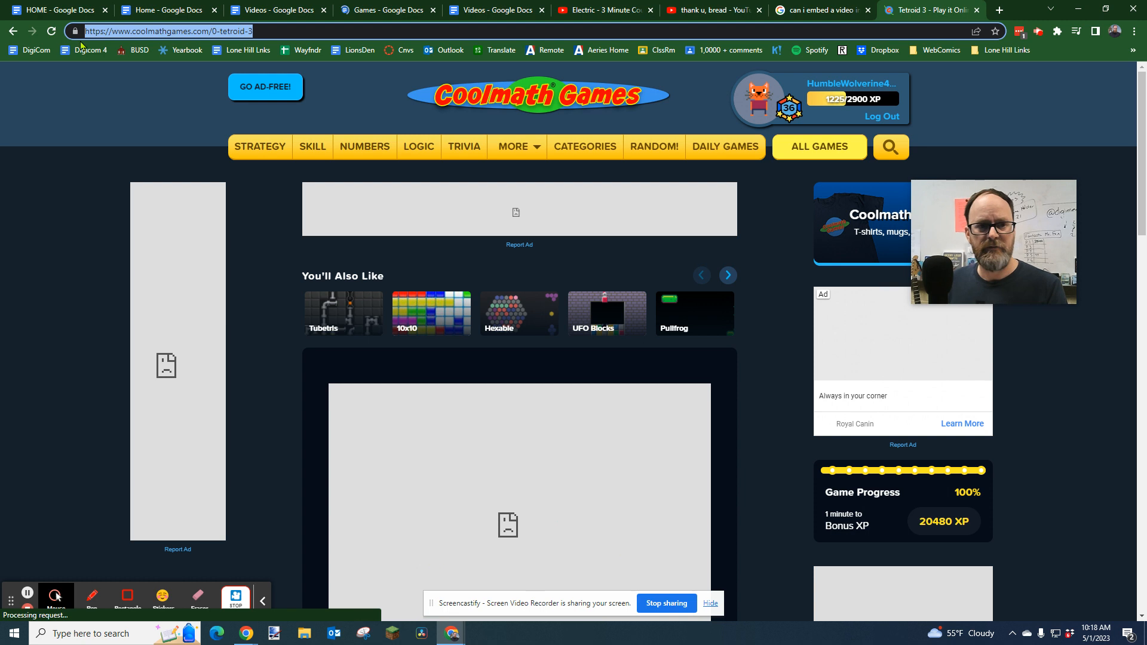
Step: Add the text "Tetroid 3" below the Games document's navigation line and link it to the copied game address
click(381, 10)
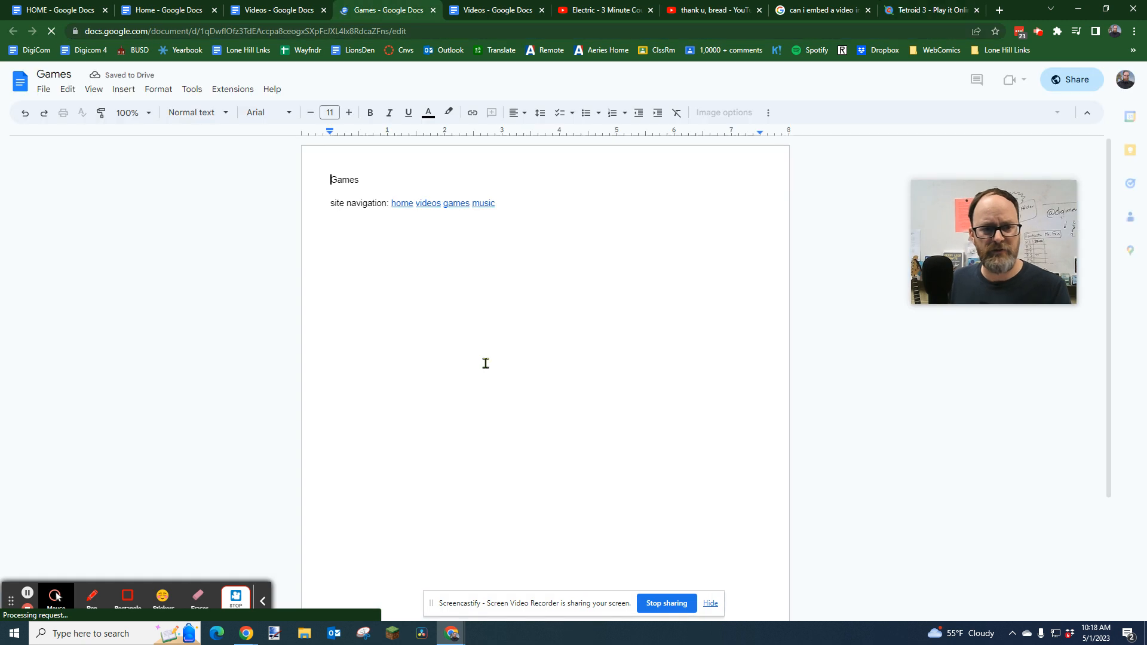
click(435, 237)
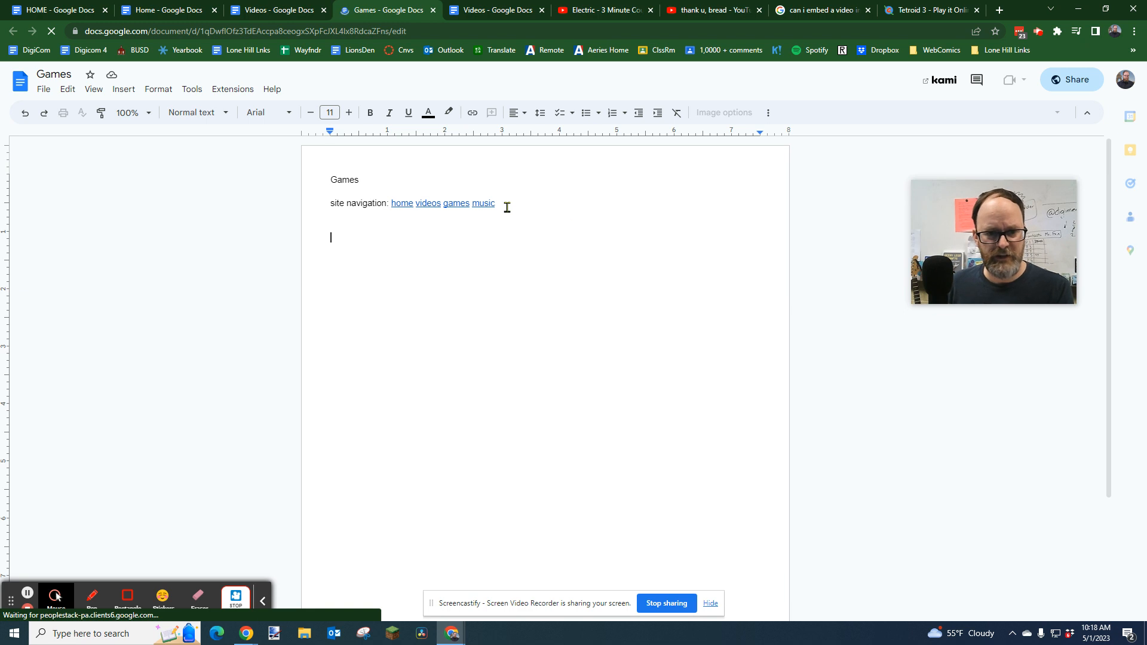
text(Tetroid 3)
shift+click(329, 238)
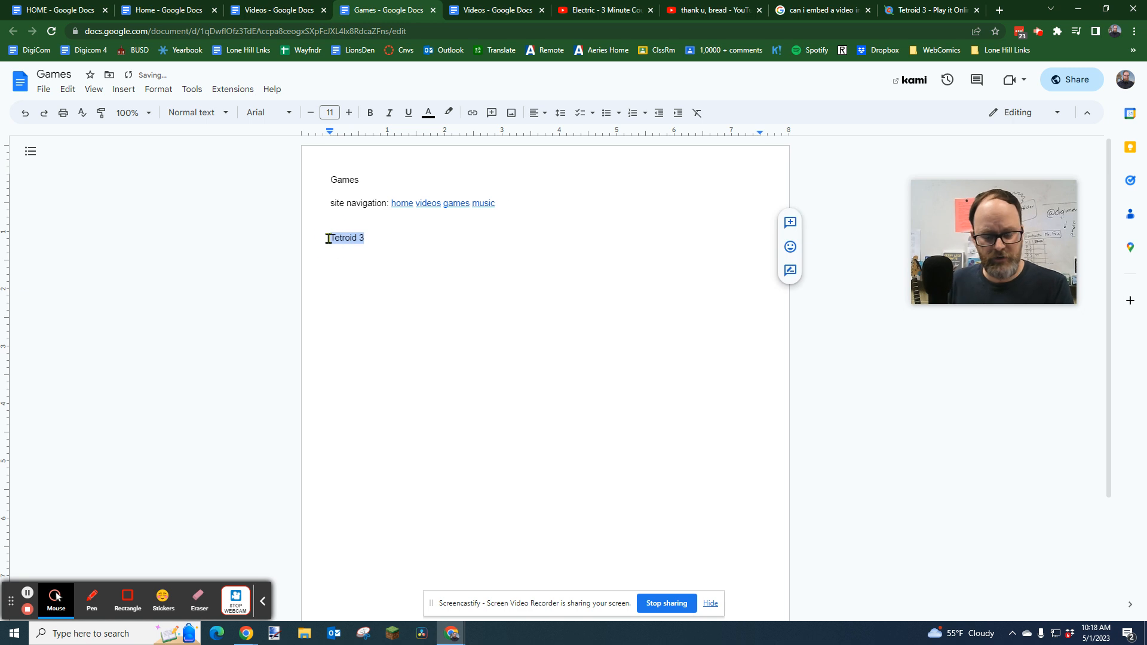
key(ctrl+k)
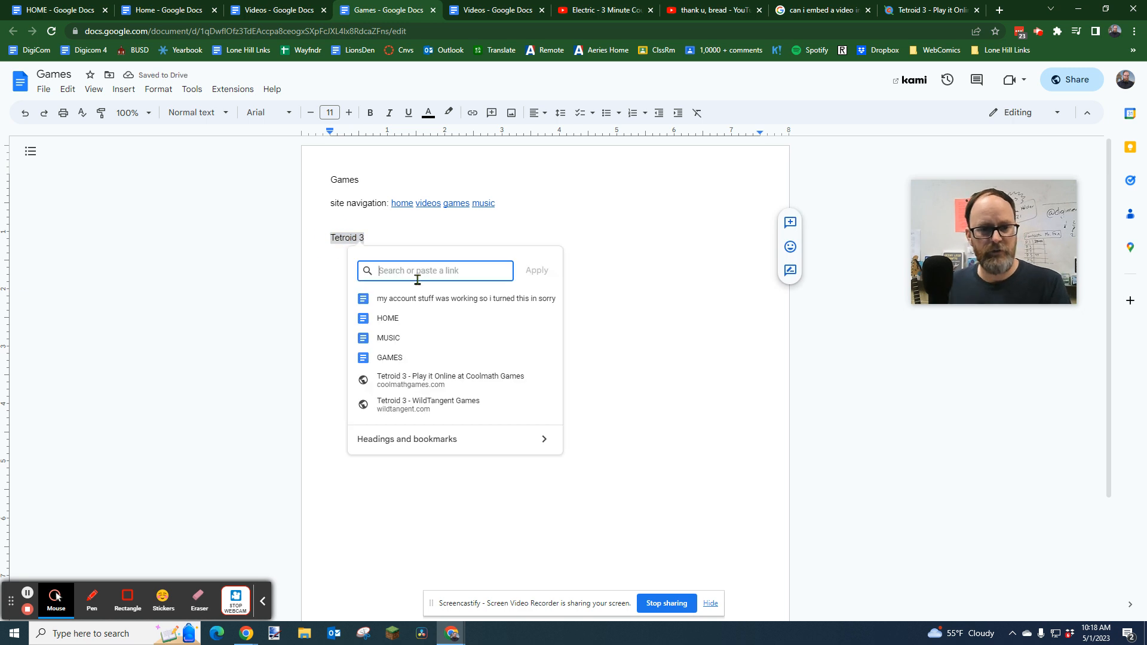
key(ctrl+v)
click(538, 270)
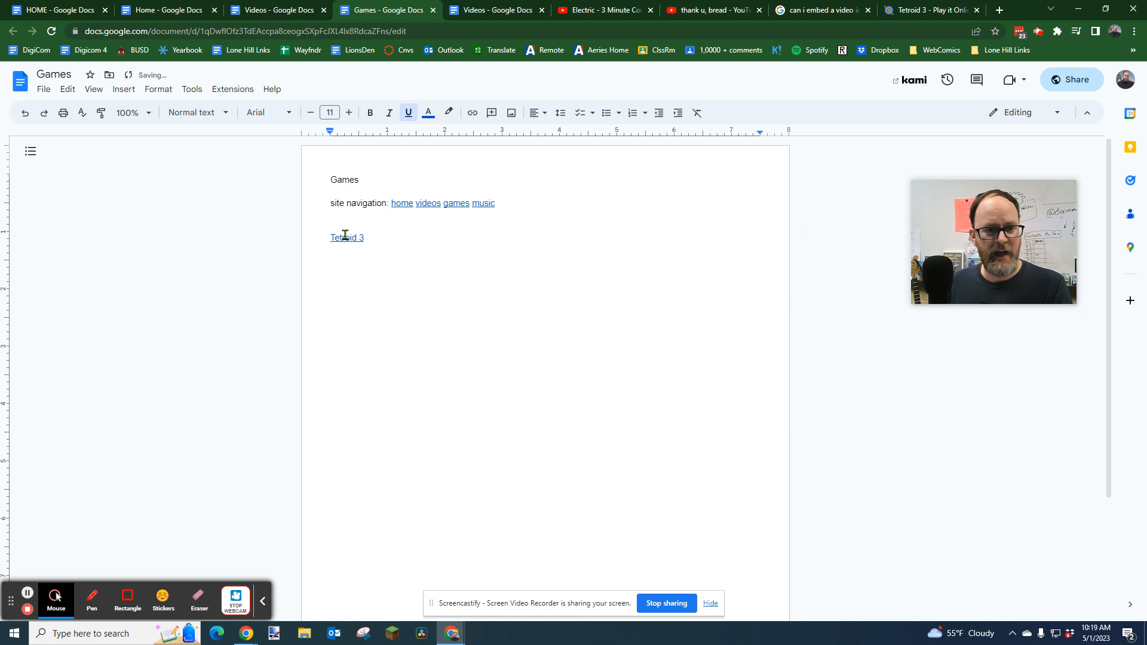
Step: Check the preview of the "Tetroid 3" link and add an empty line below it
click(346, 237)
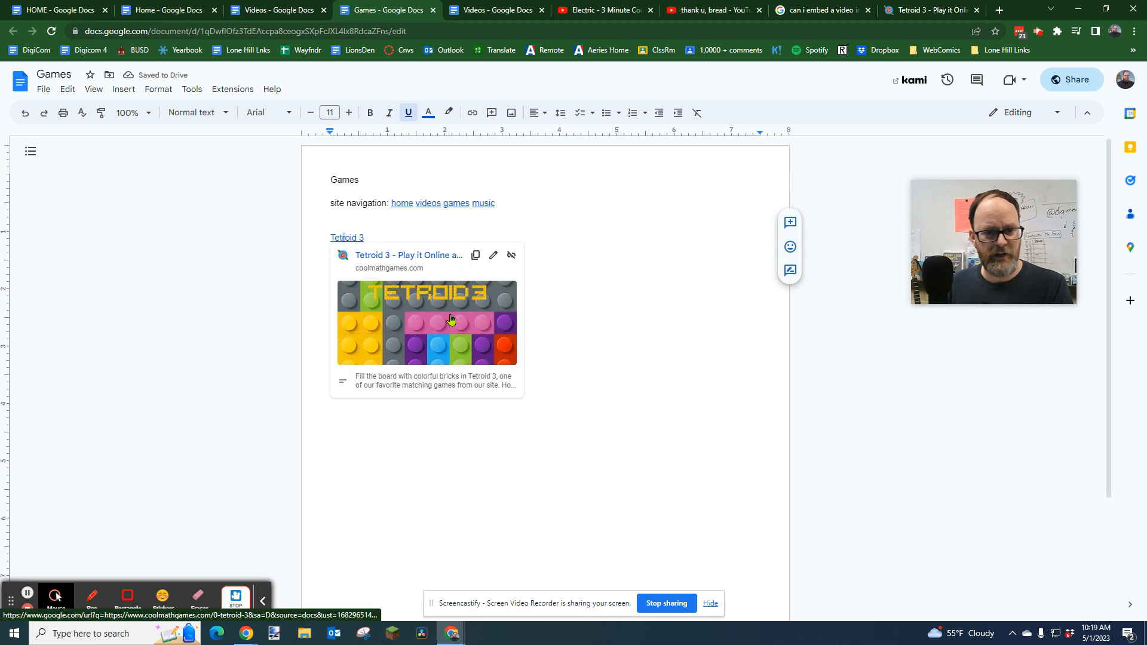
click(374, 236)
key(Return)
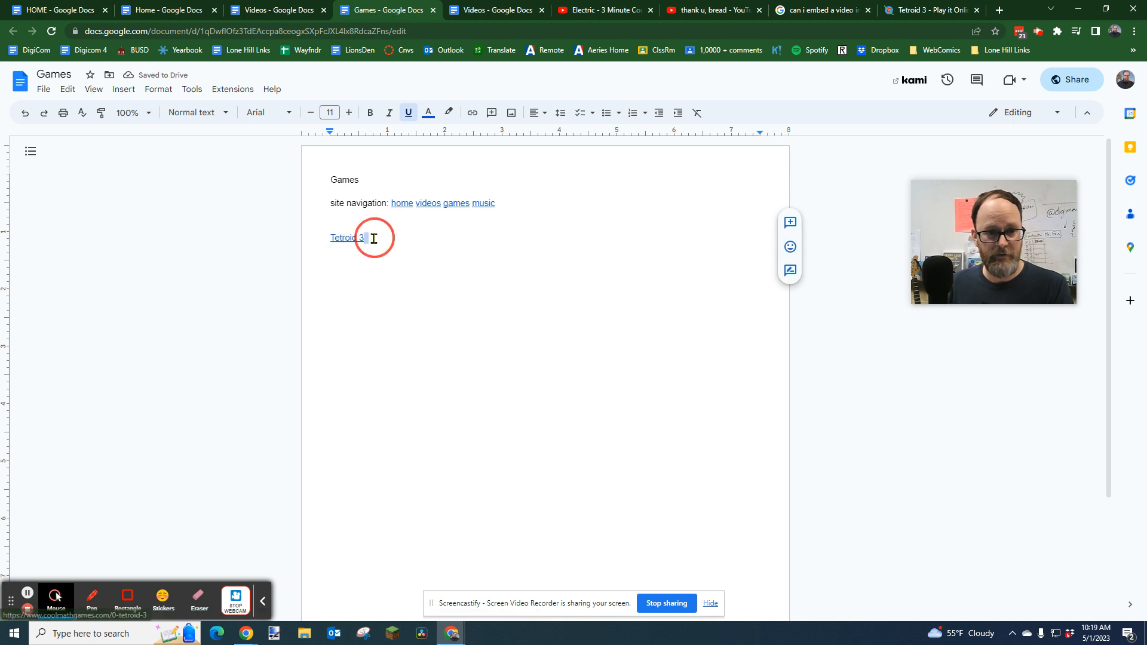
Step: Return to the Tetroid 3 game page and mute the site's sound
click(908, 10)
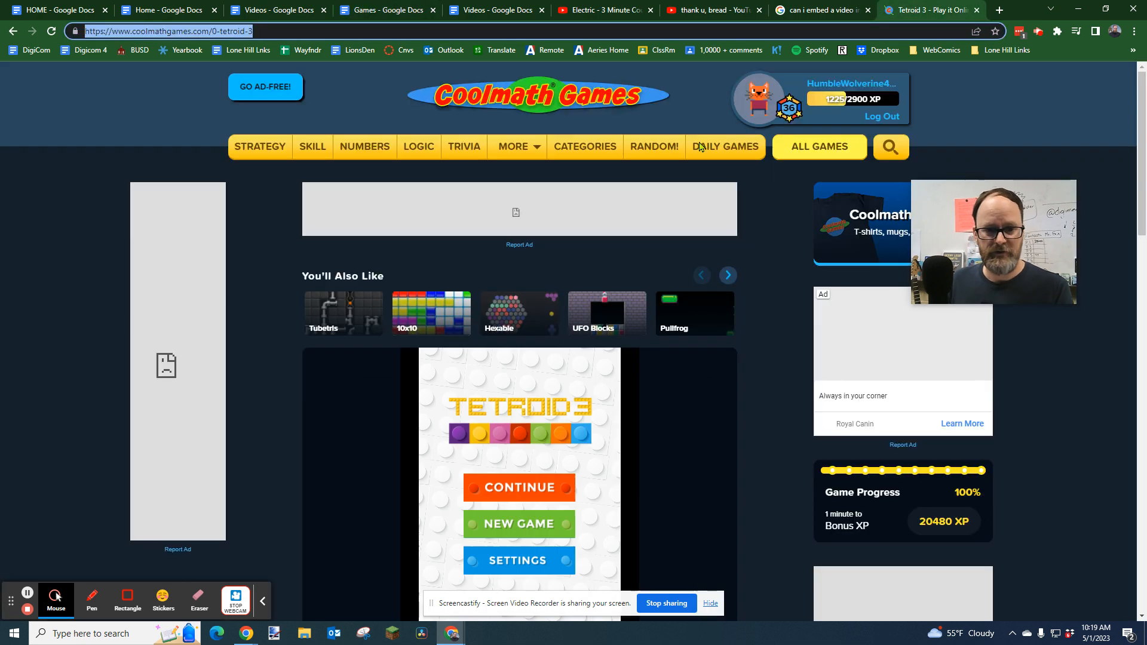
scroll(597, 296, down, 6)
scroll(603, 311, up, 6)
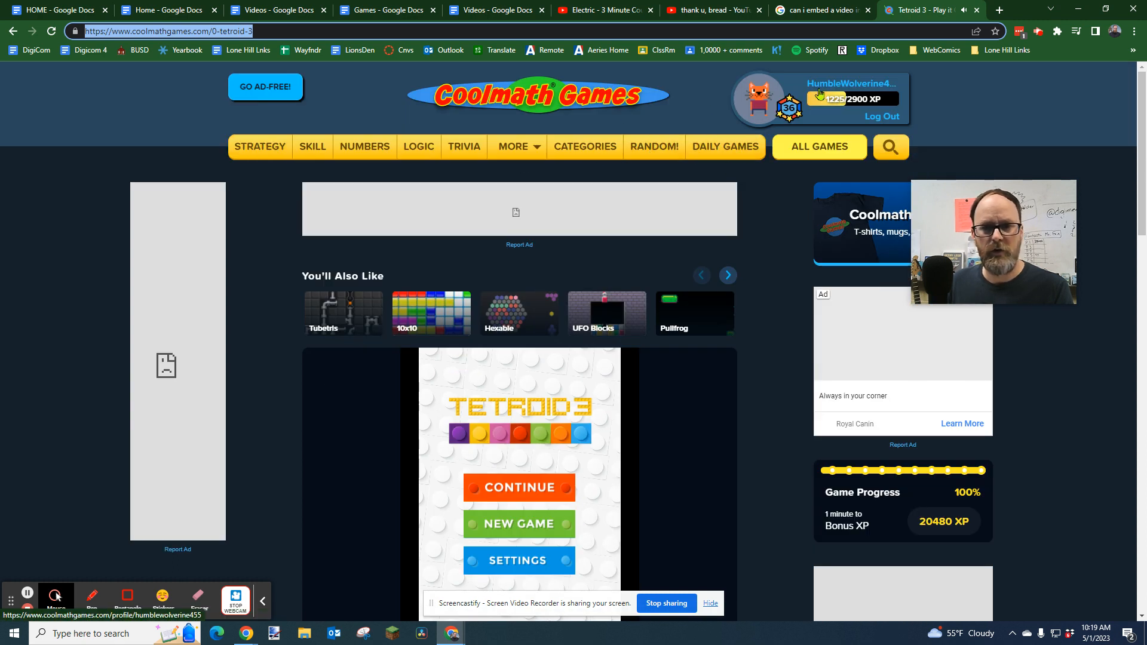
right_click(923, 18)
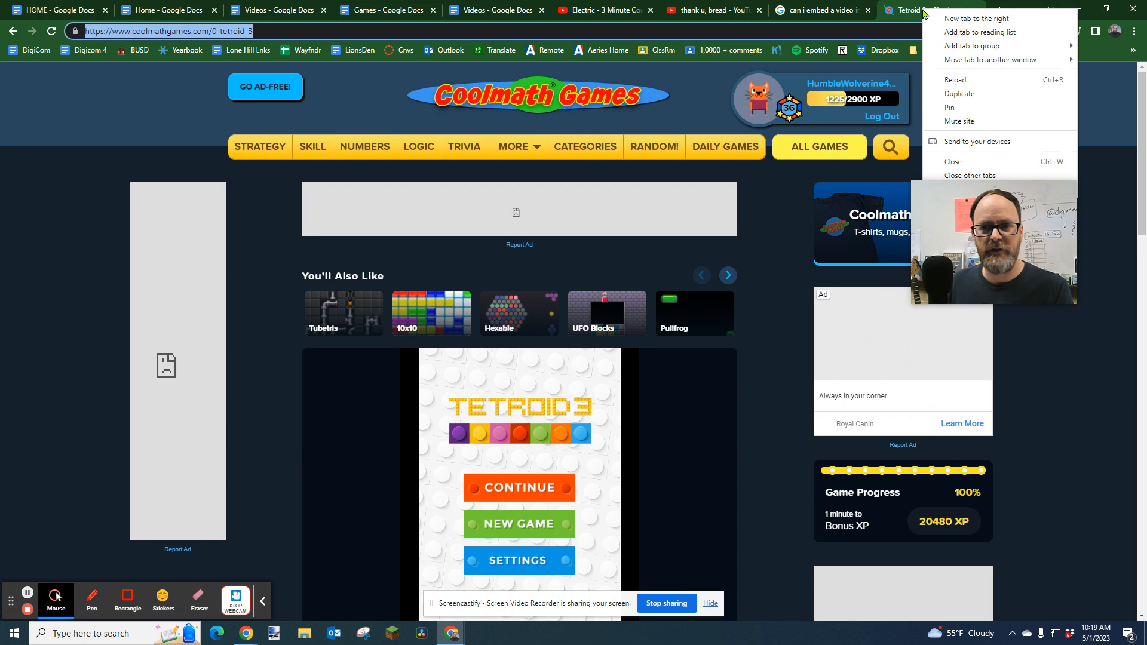
click(976, 124)
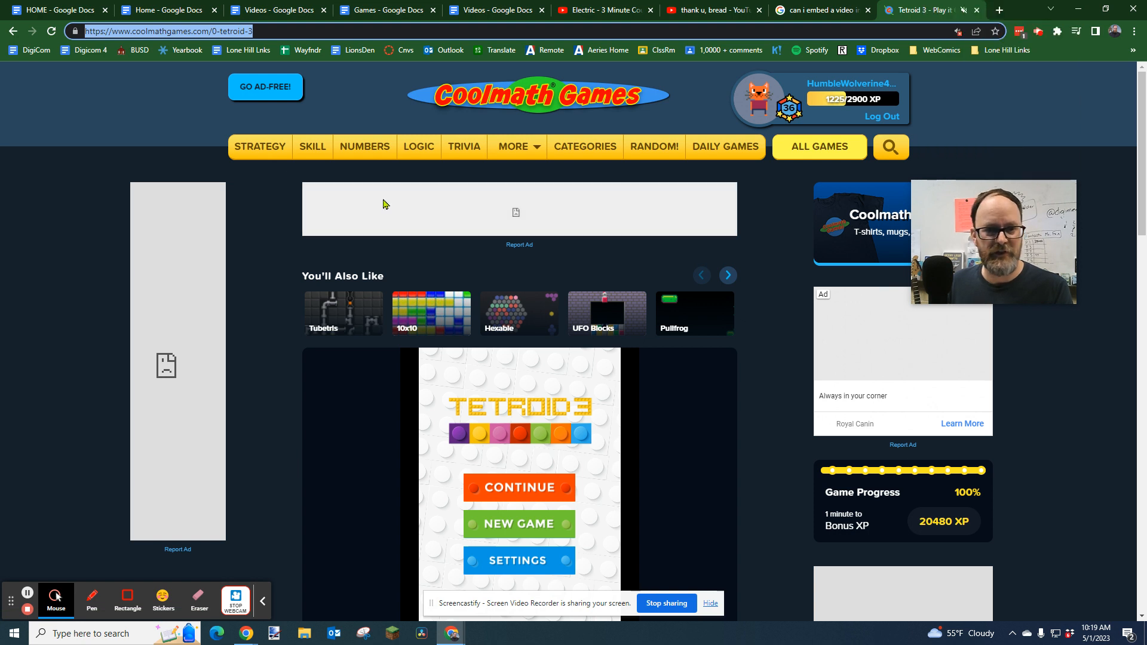
Step: Open the Choppy Orc page from the platformer section of the skill games and copy its web address
click(300, 155)
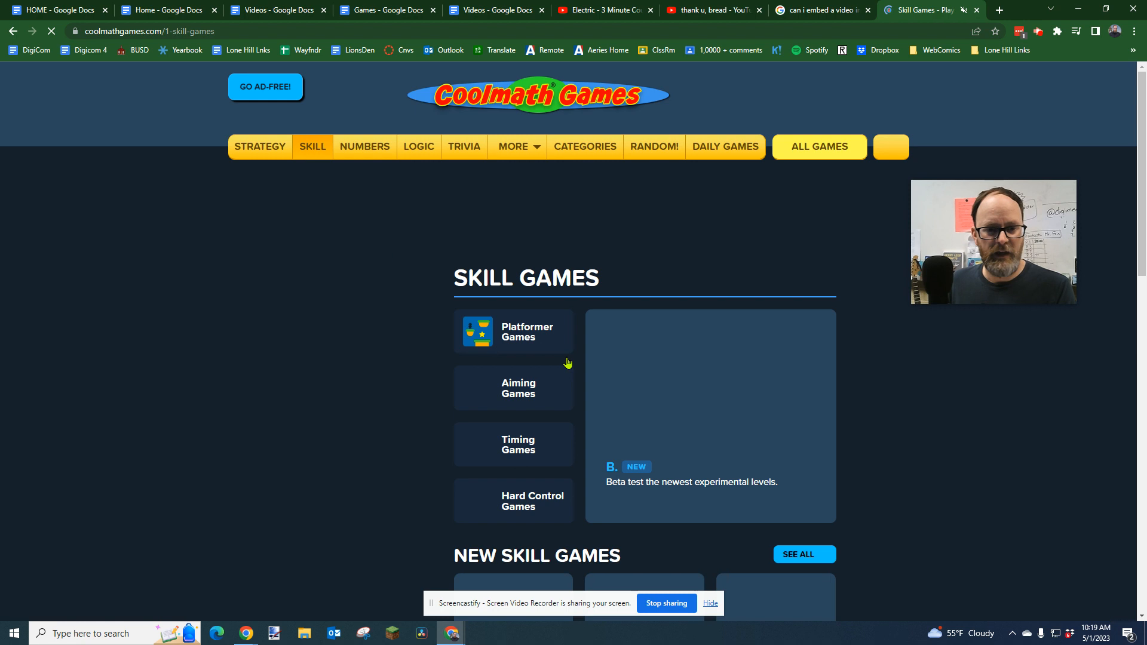
click(395, 338)
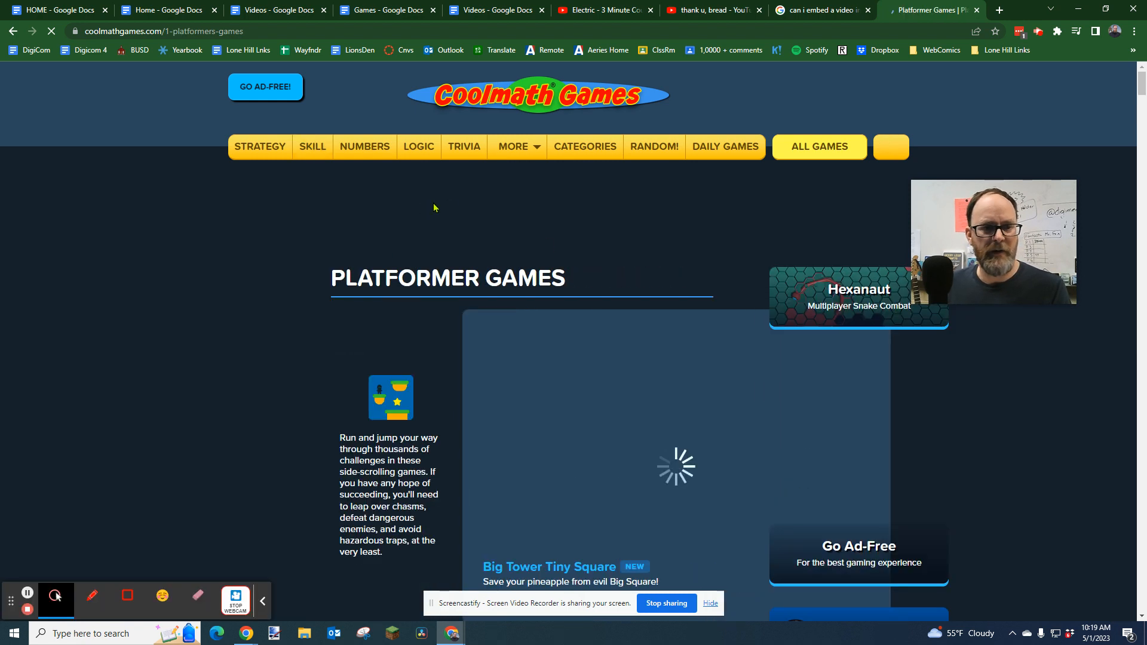
drag(245, 31, 84, 30)
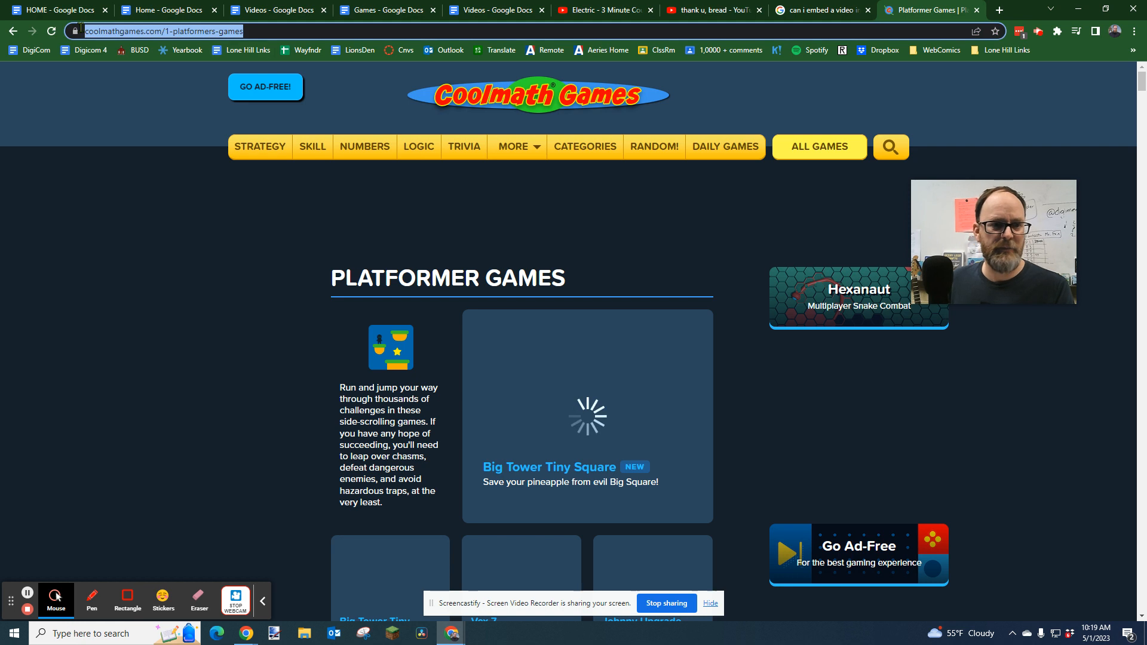
scroll(465, 204, down, 8)
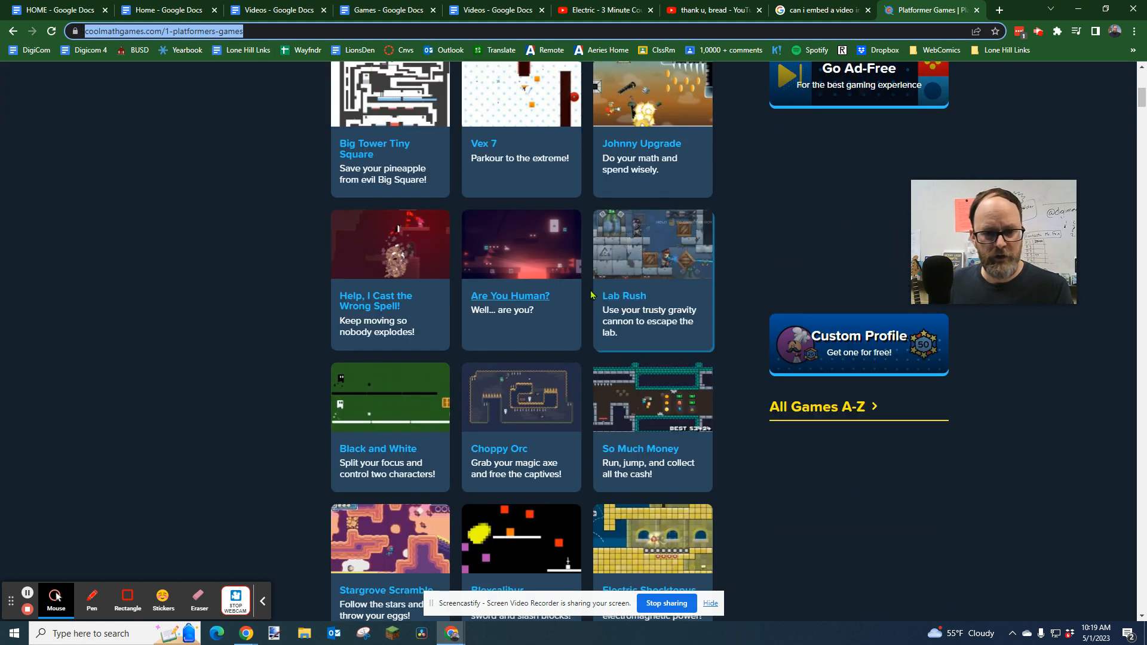
scroll(538, 269, down, 3)
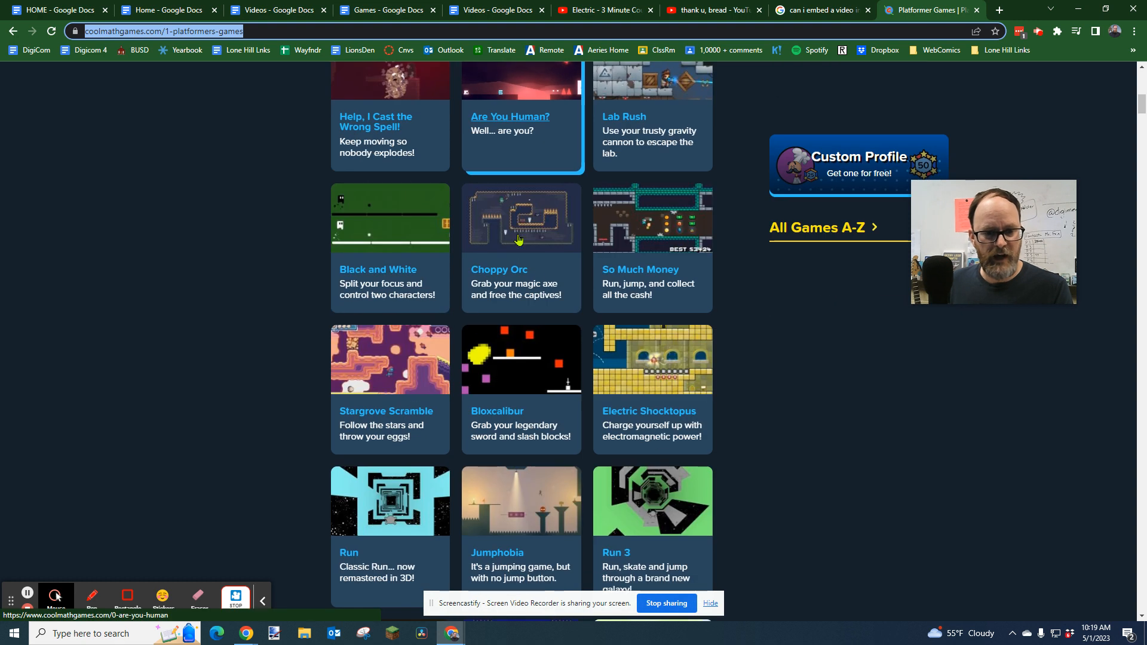
click(511, 271)
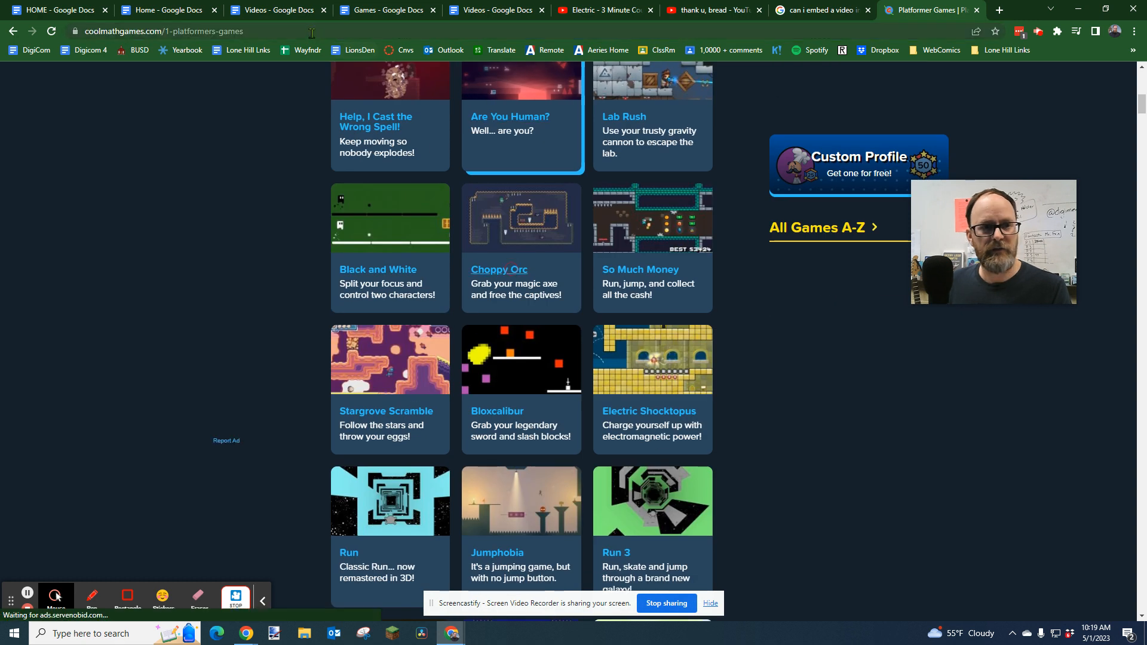
click(498, 274)
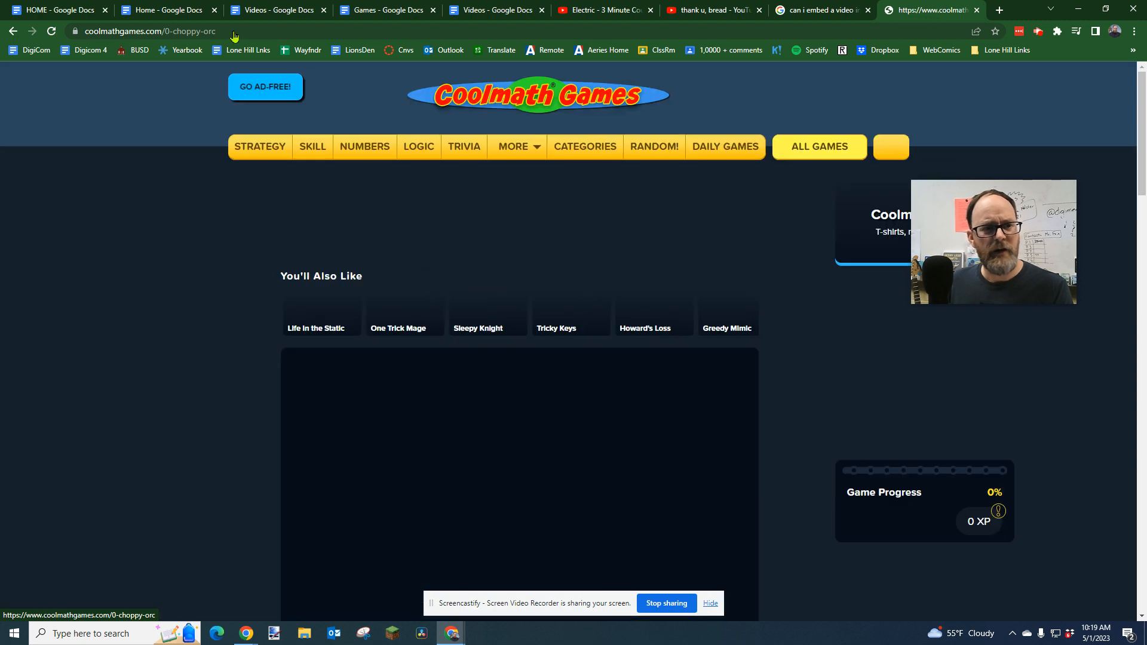
click(234, 31)
key(ctrl+c)
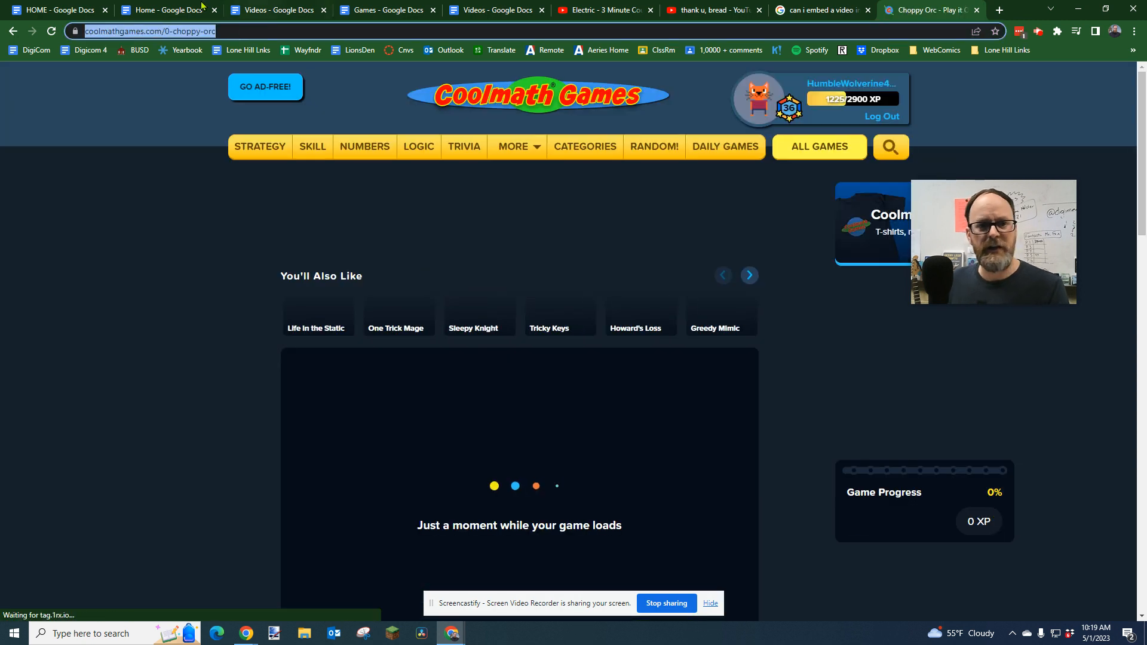
Step: Add "Choppy Orc" below "Tetroid 3" in the Games document, link it to the copied address, and start a new line
click(388, 11)
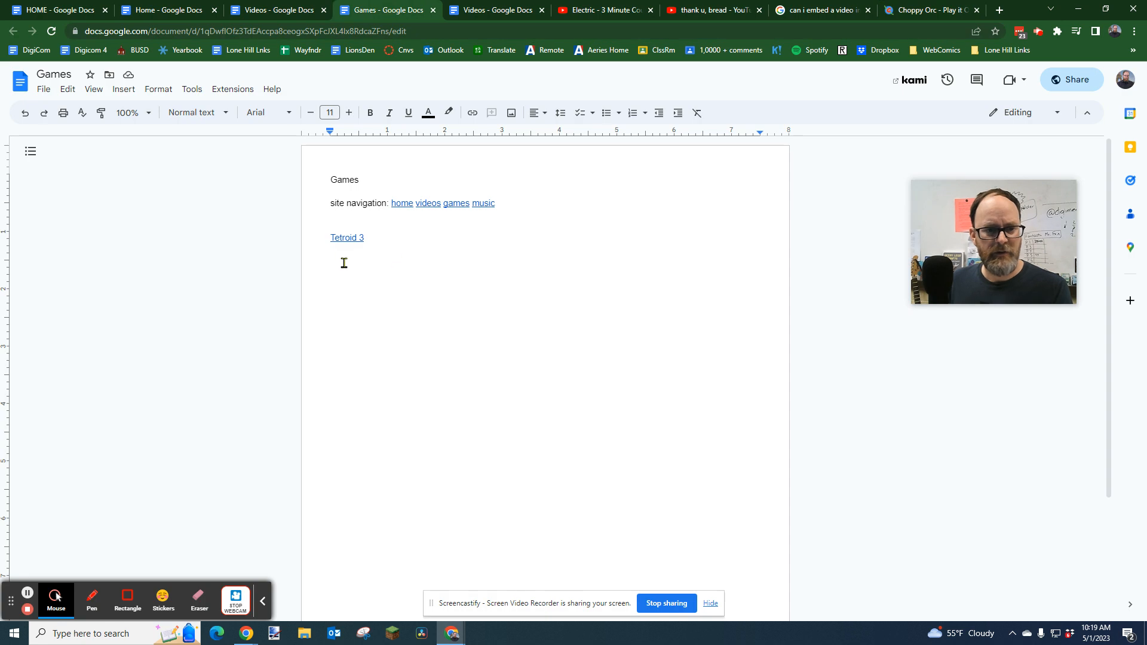
text(Choppy Orc)
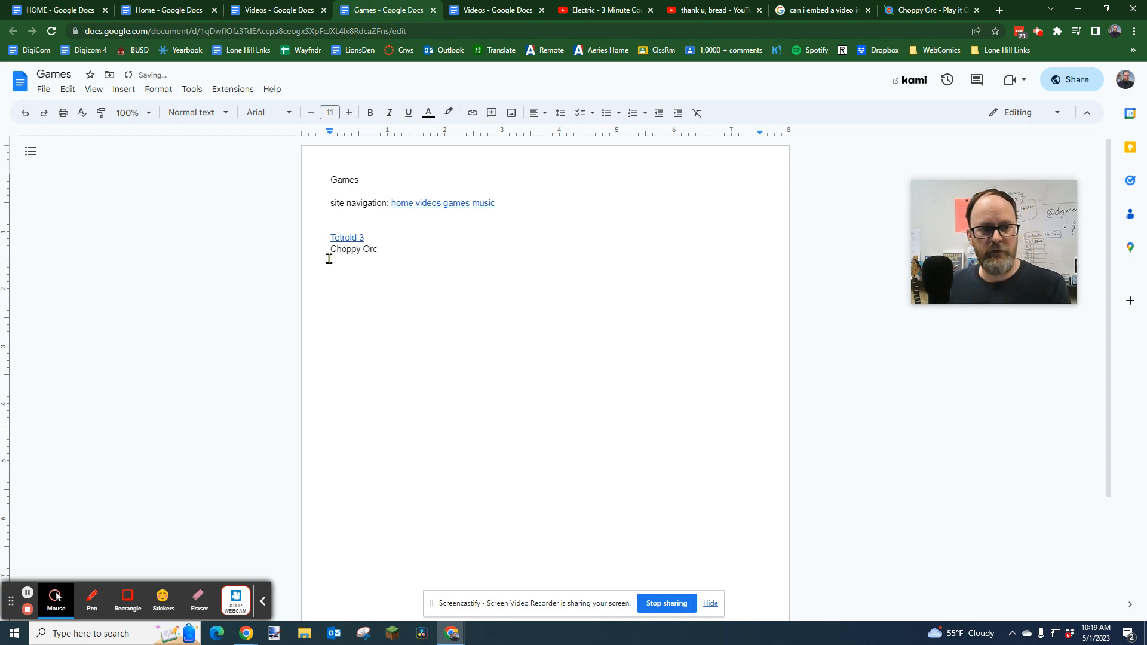
triple_click(326, 251)
key(ctrl+k)
key(ctrl+v)
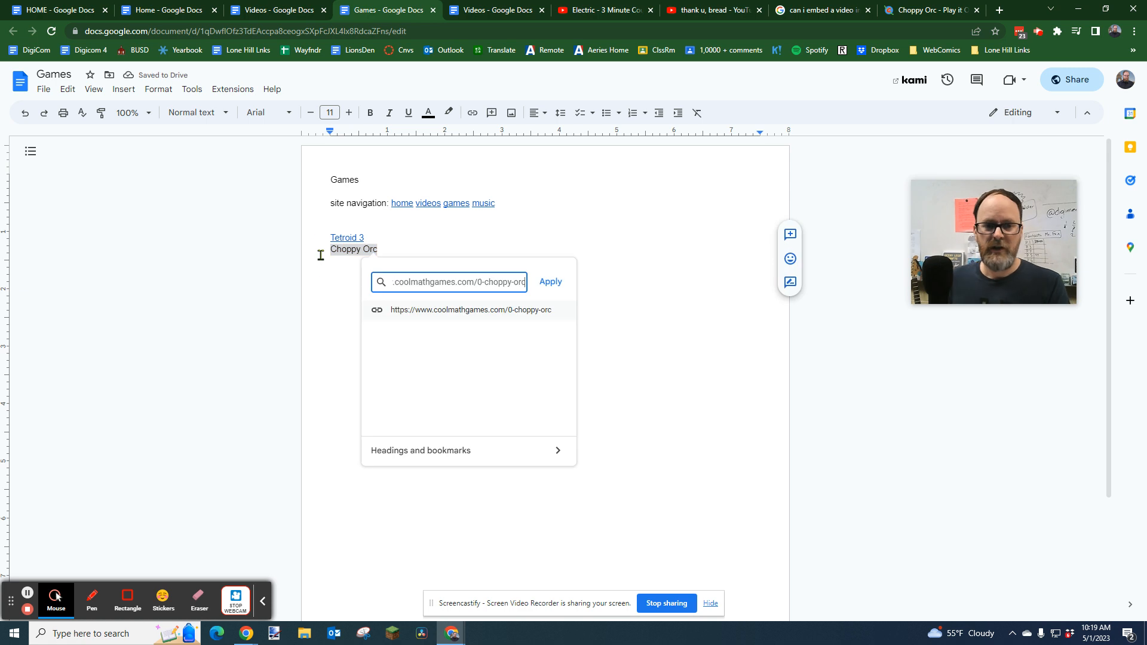
click(550, 282)
key(Return)
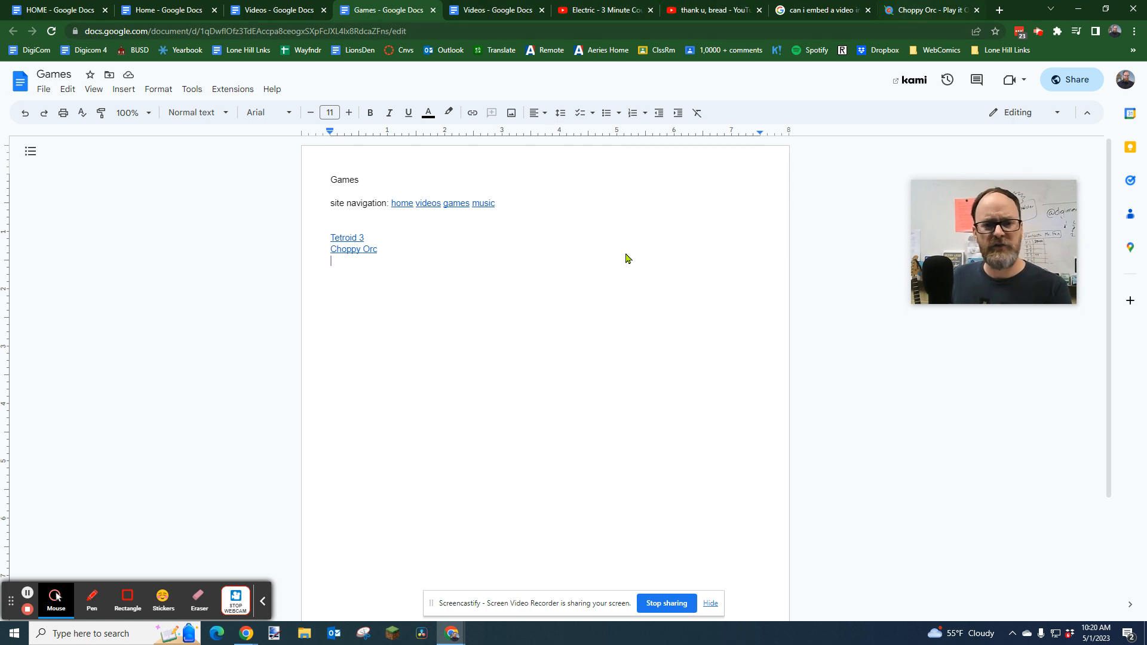
Step: Return to the Choppy Orc page and start the game at level 1
key(ctrl+9)
scroll(710, 384, down, 3)
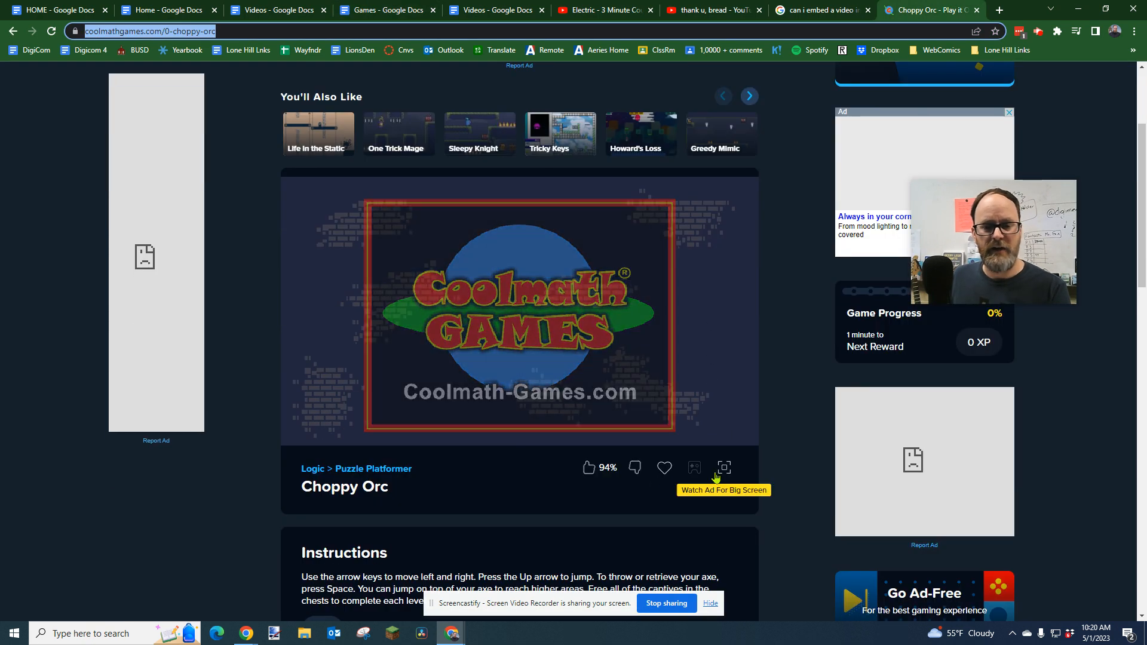
click(472, 291)
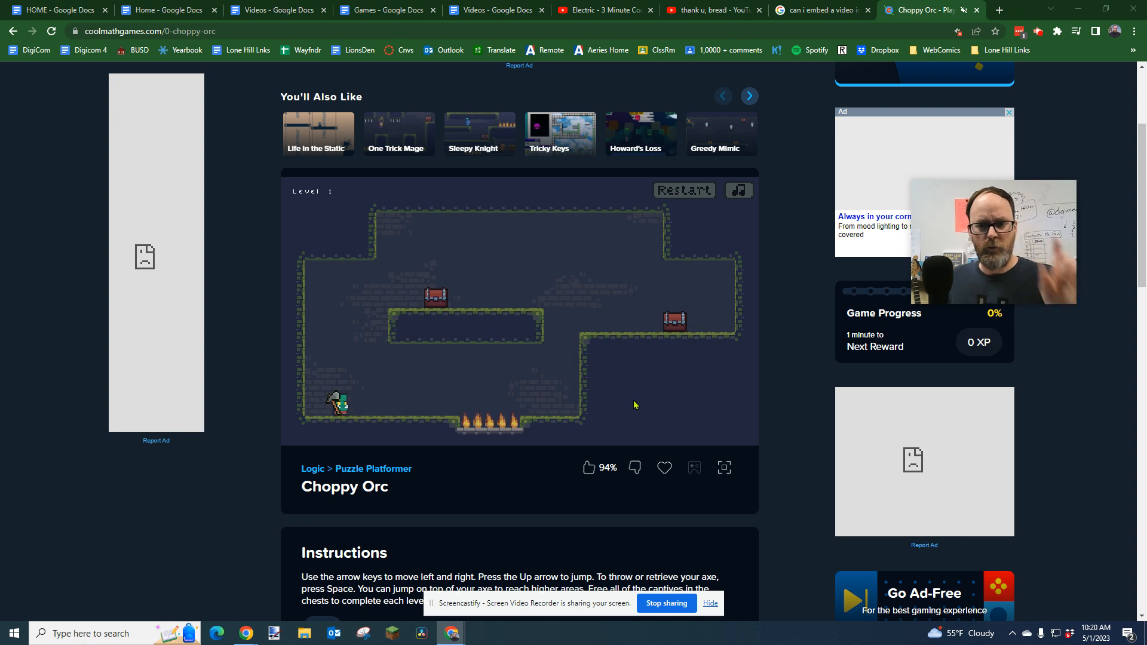
Step: Take a screen snip of the Choppy Orc game area showing level 1
key(super)
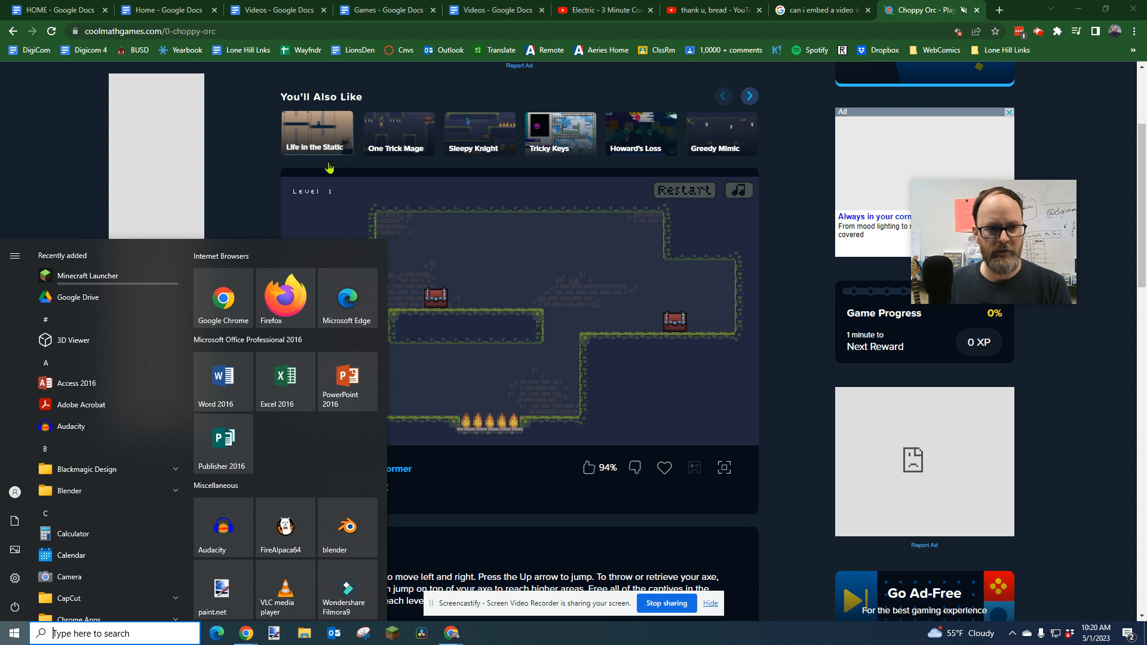
click(211, 172)
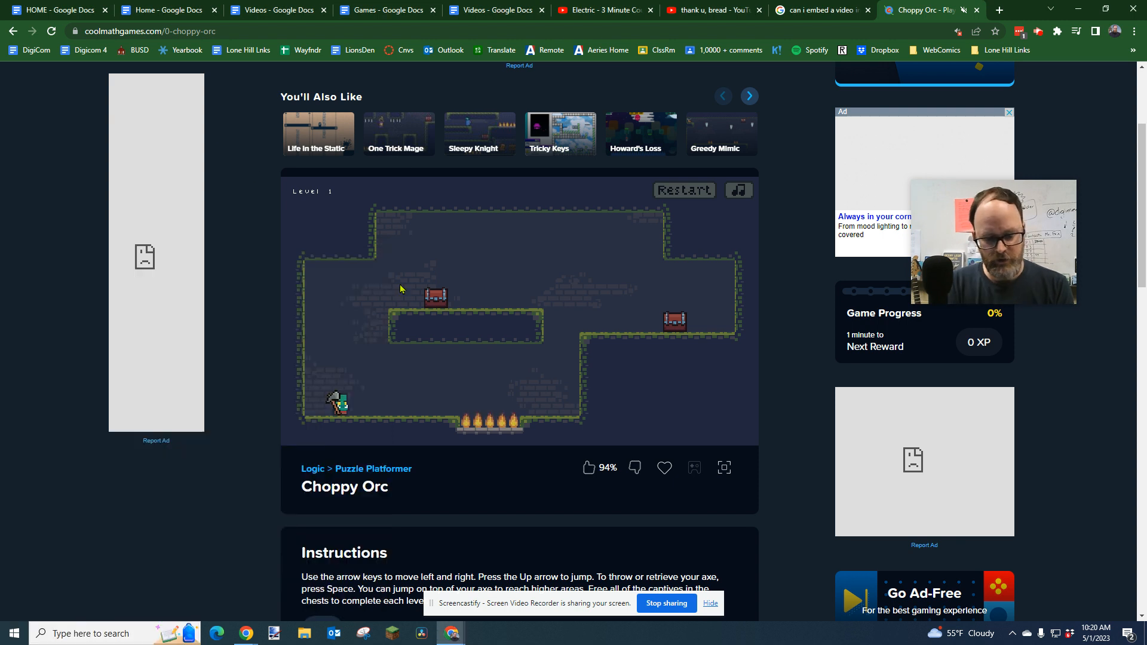
key(super+shift+s)
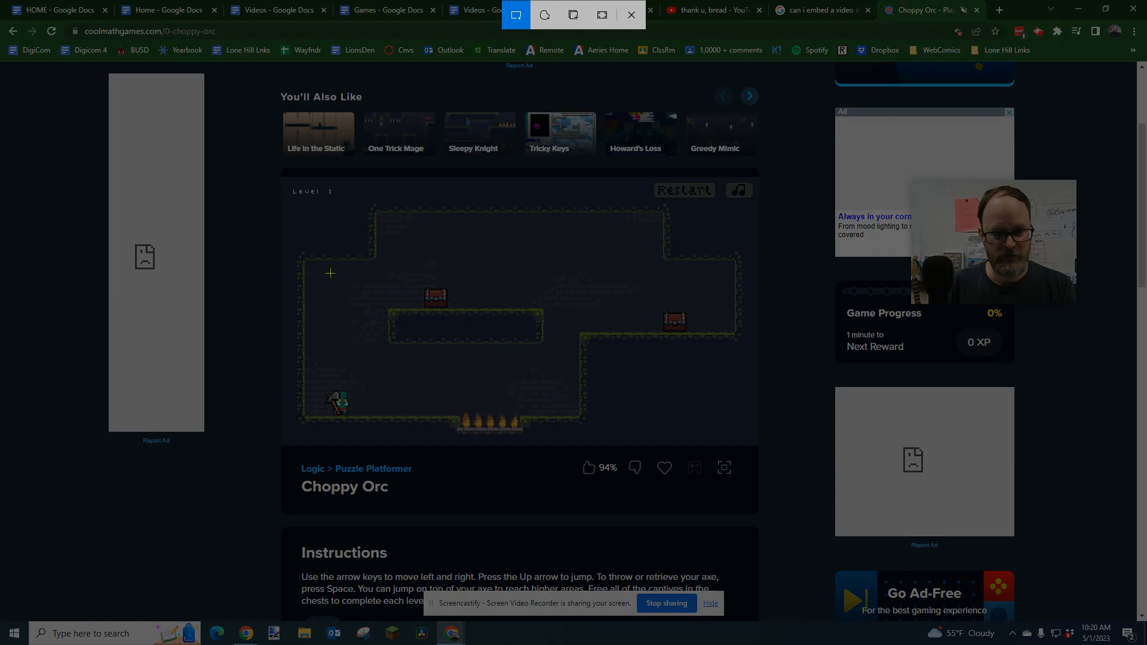
mouse_move(290, 188)
mouse_down()
mouse_move(332, 227)
mouse_move(674, 427)
mouse_move(764, 448)
mouse_up()
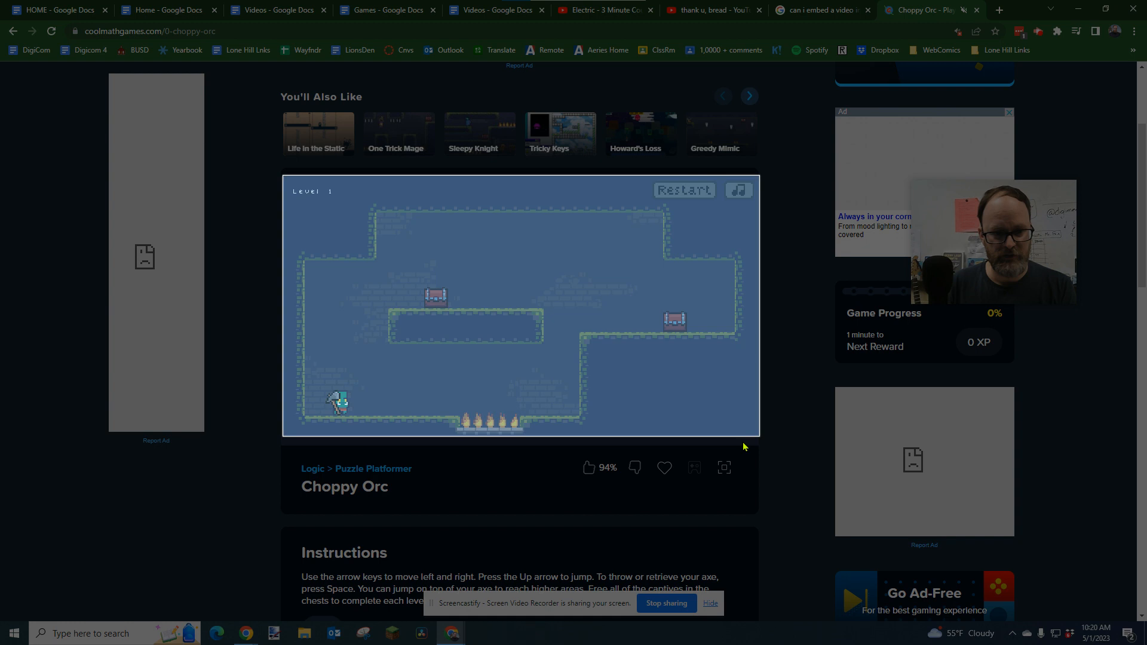
Step: Paste the captured game screenshot on a new line below "Choppy Orc" in the Games document
click(369, 13)
key(Return)
key(ctrl+v)
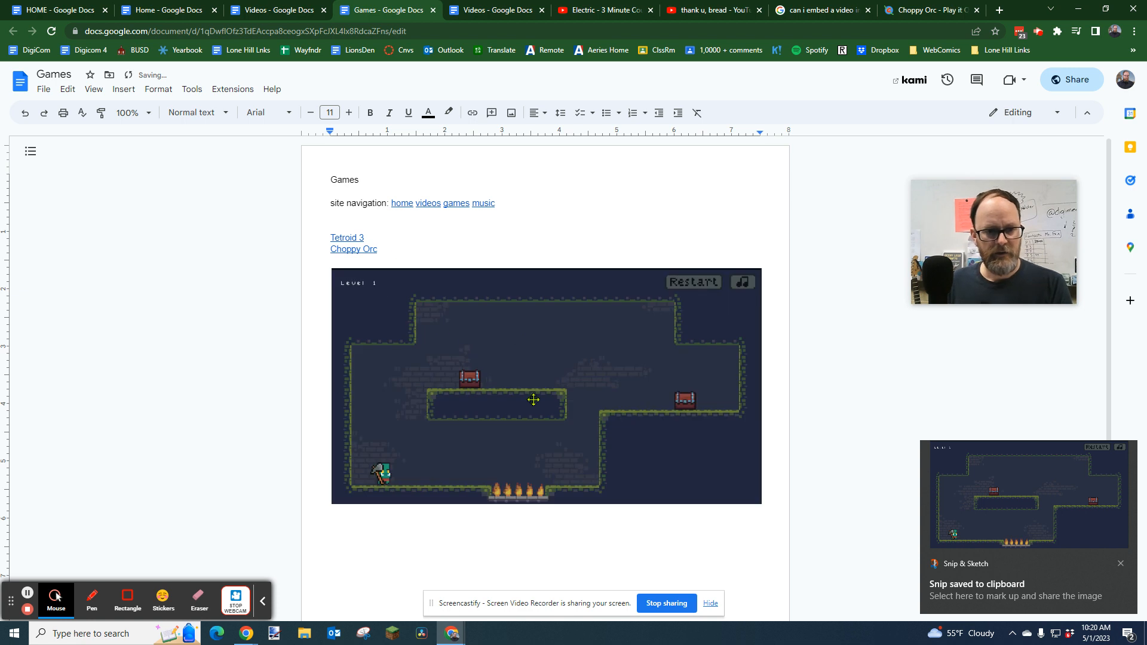
Step: Shrink the Choppy Orc screenshot to about 2 inches wide and remove the empty line above it
click(758, 500)
drag(761, 504, 445, 313)
click(491, 305)
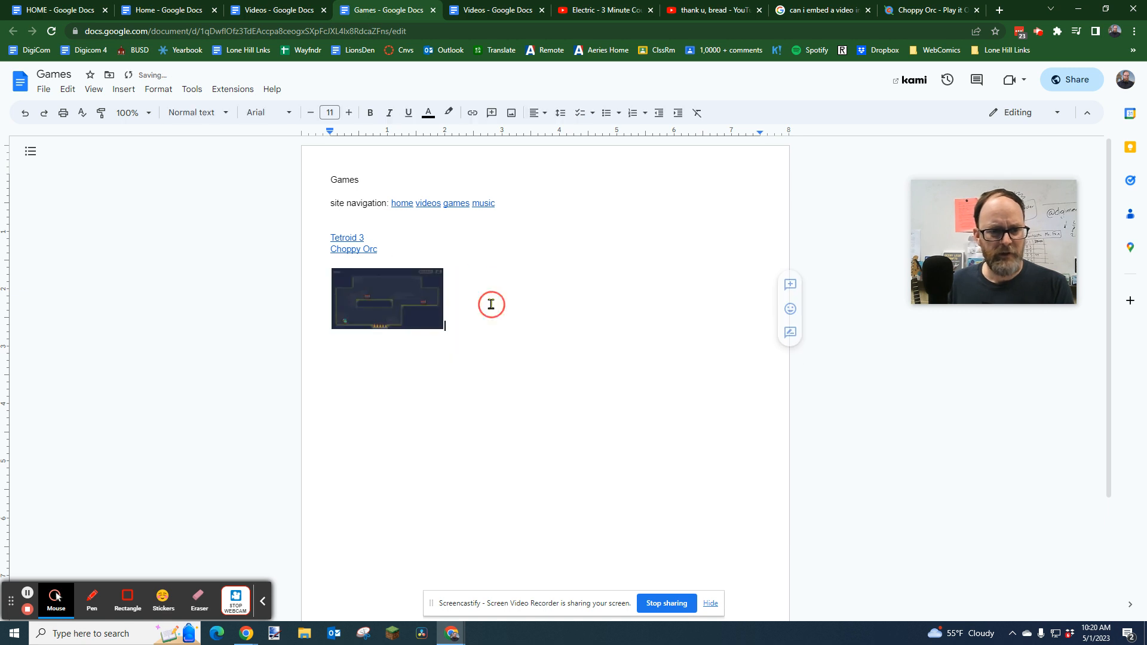
drag(365, 262, 424, 263)
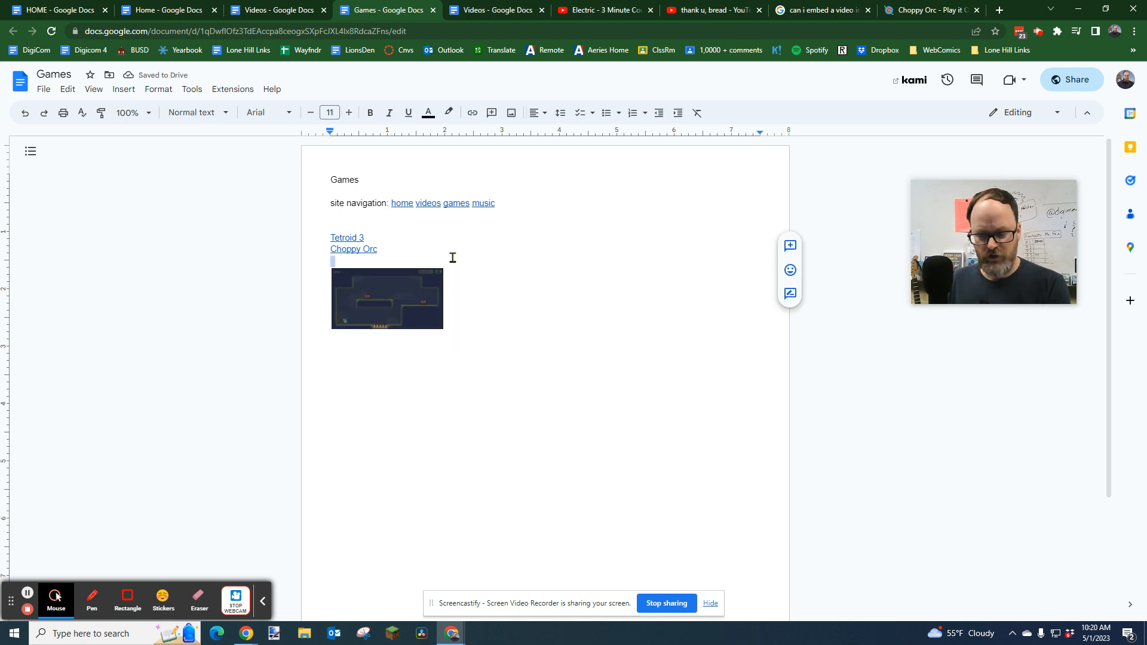
key(BackSpace)
click(360, 249)
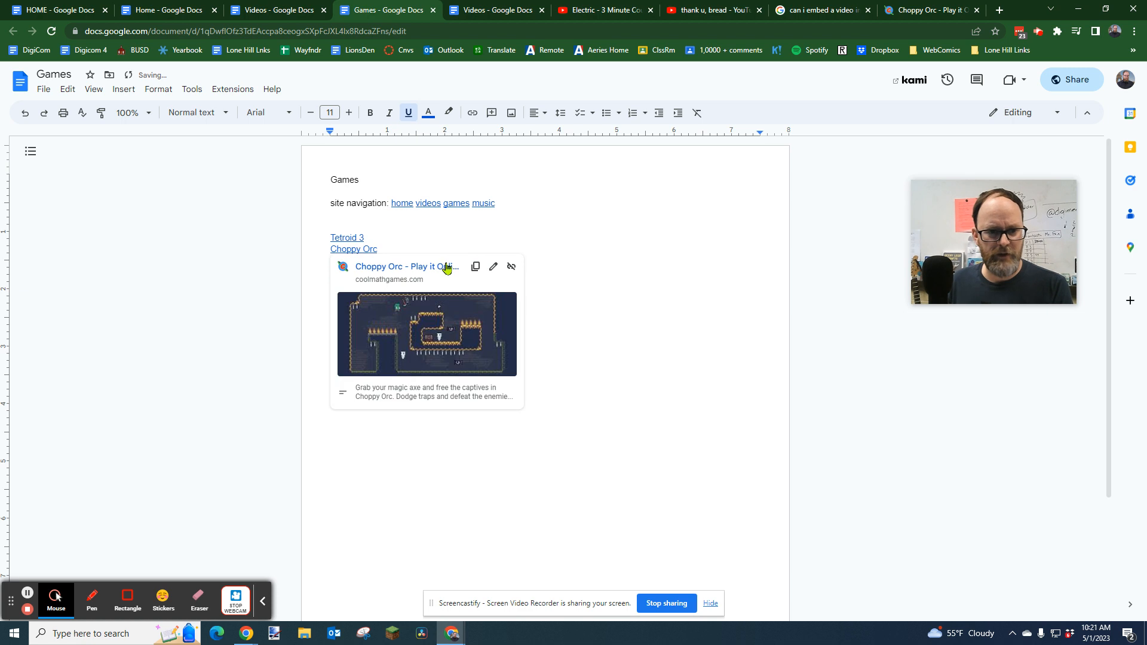
click(476, 266)
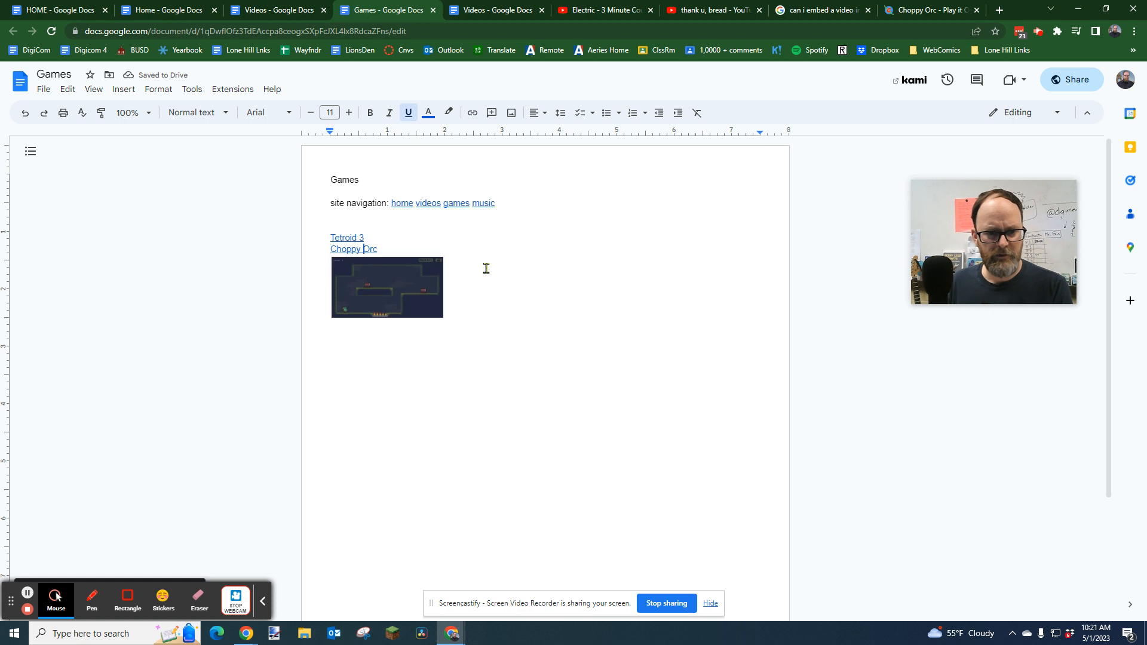
click(397, 293)
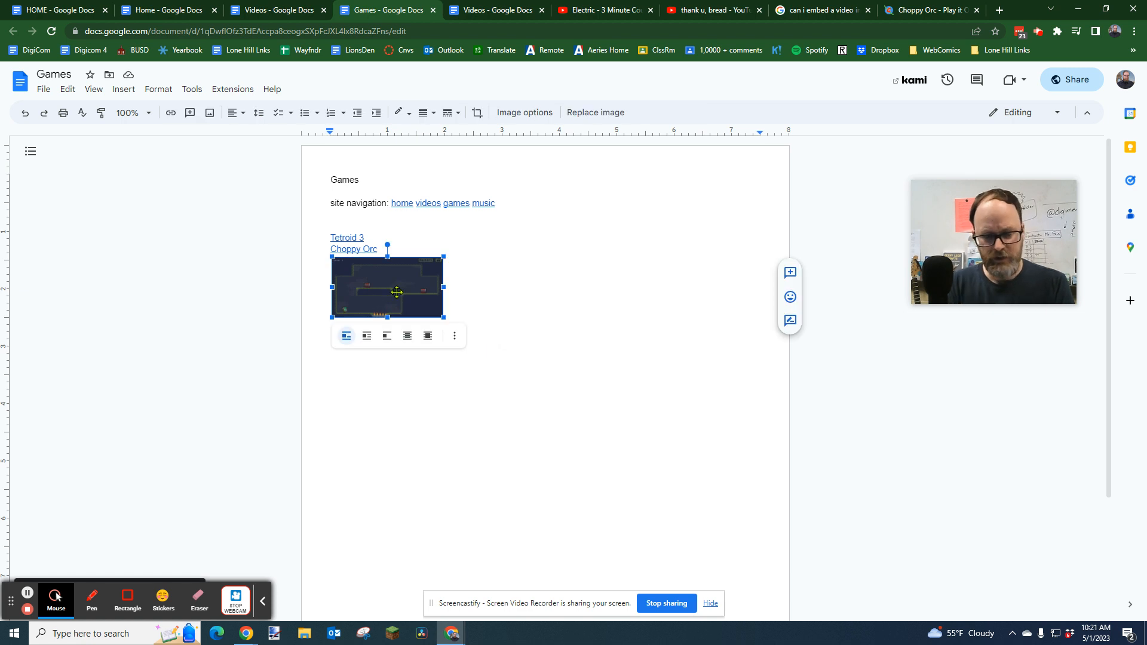
key(ctrl+k)
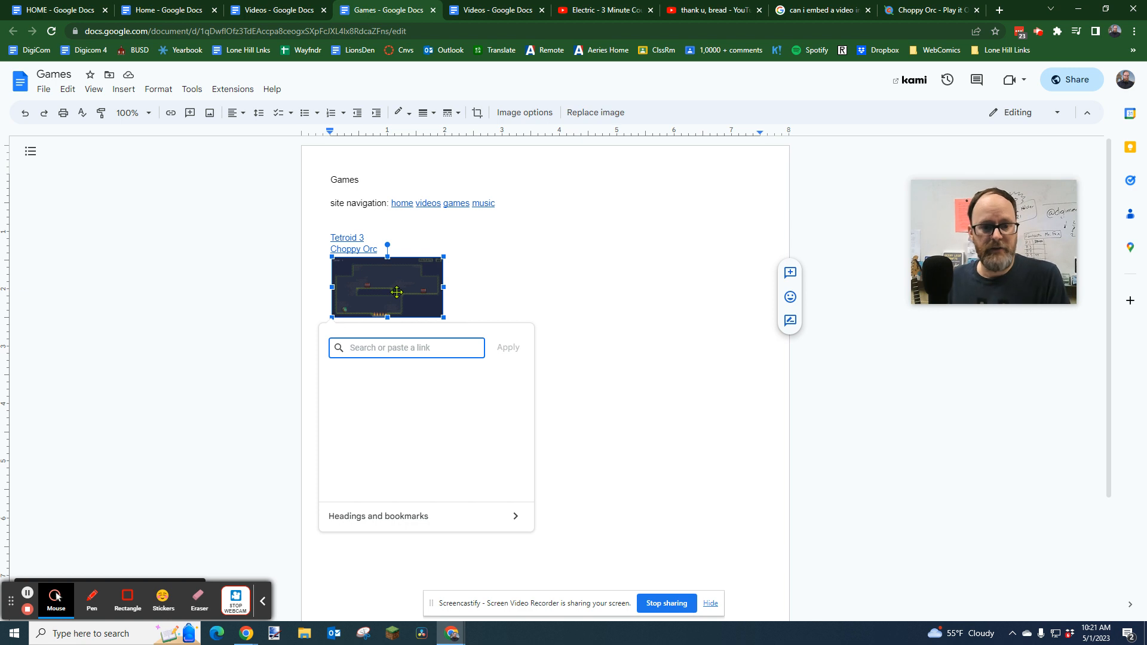
text(https://www.coolmathgames.com/0-choppy-orc)
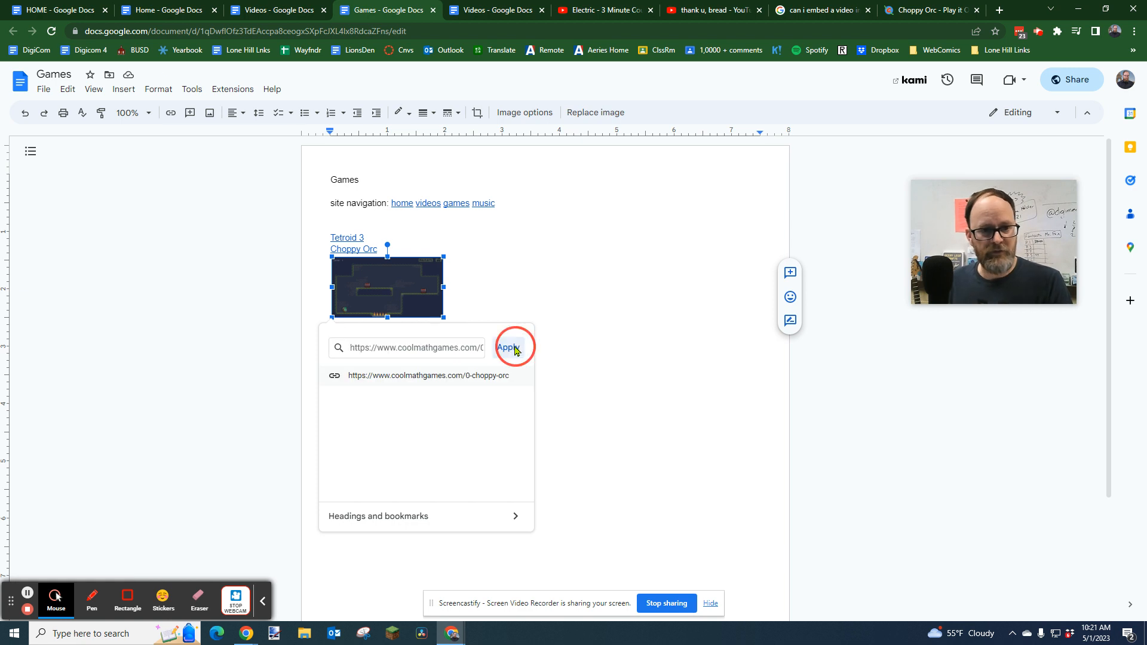
click(508, 347)
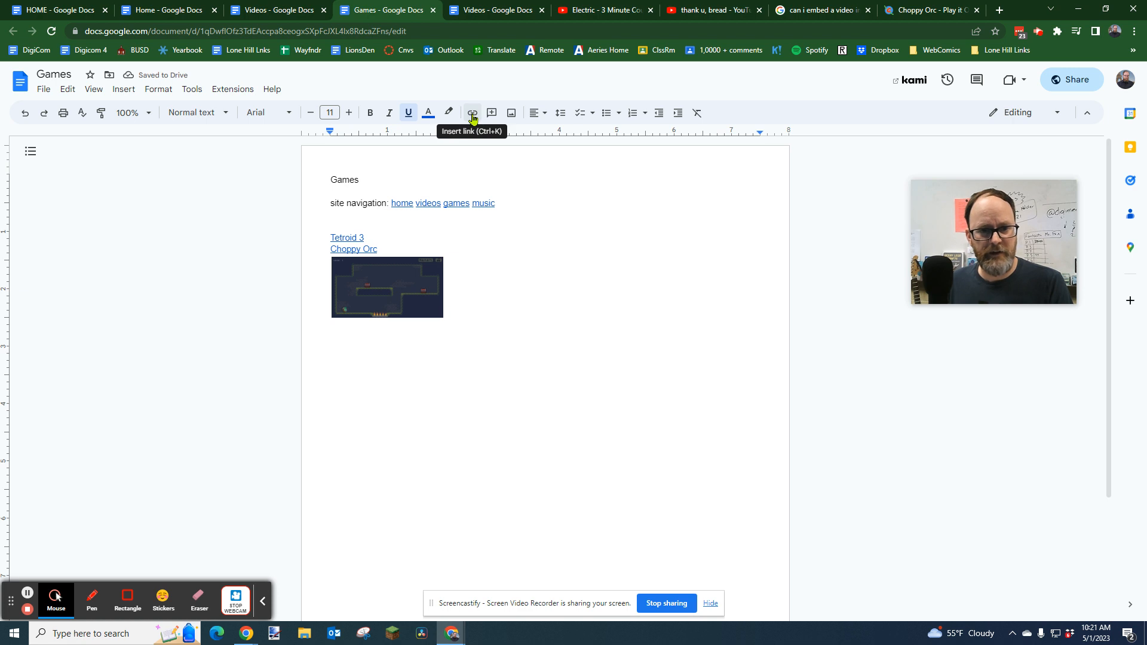
Step: Check the link preview attached to the Choppy Orc screenshot
click(487, 279)
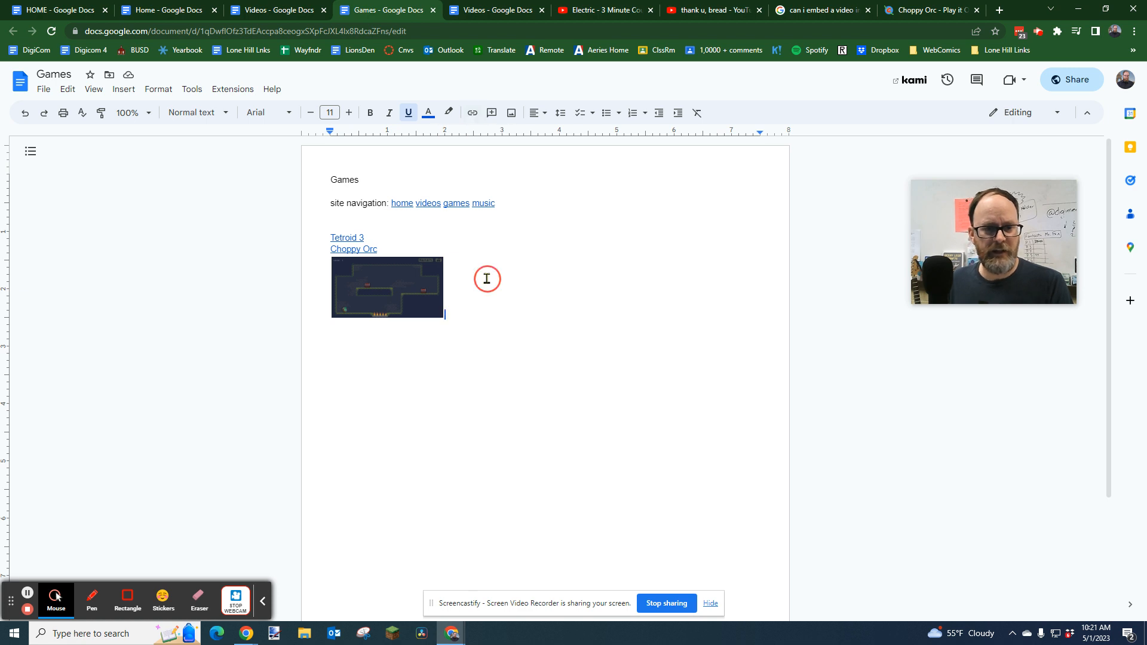
click(376, 291)
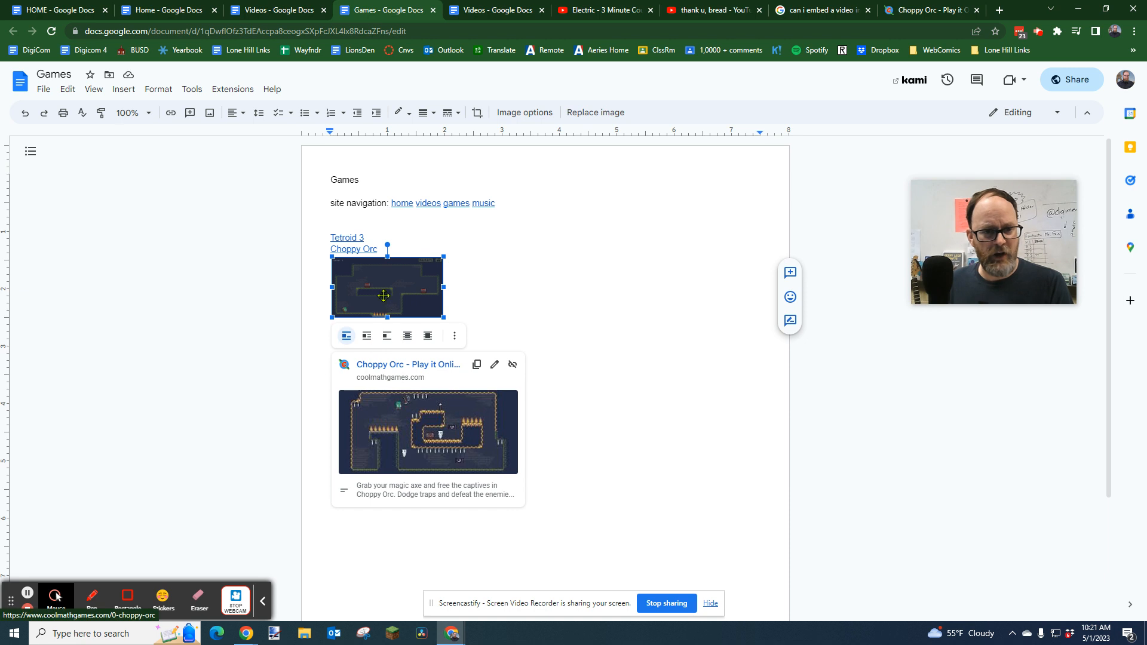
click(489, 284)
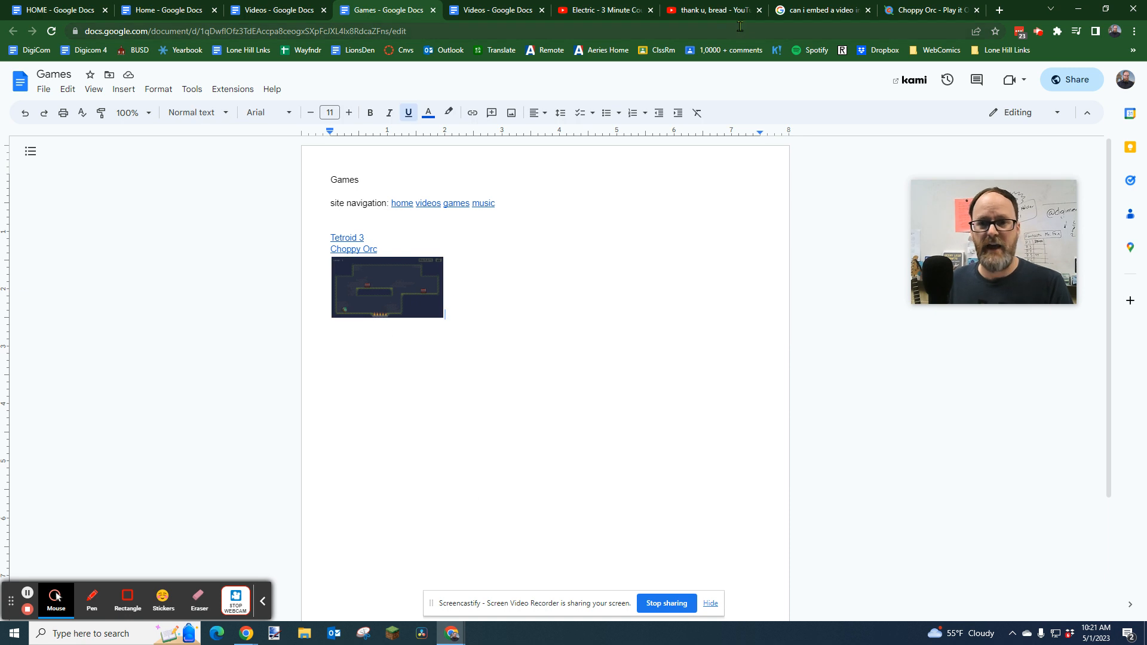
Step: Search Google Images for "tetroid 3" in a new browser tab and copy the first Cool Math Games picture
click(1000, 10)
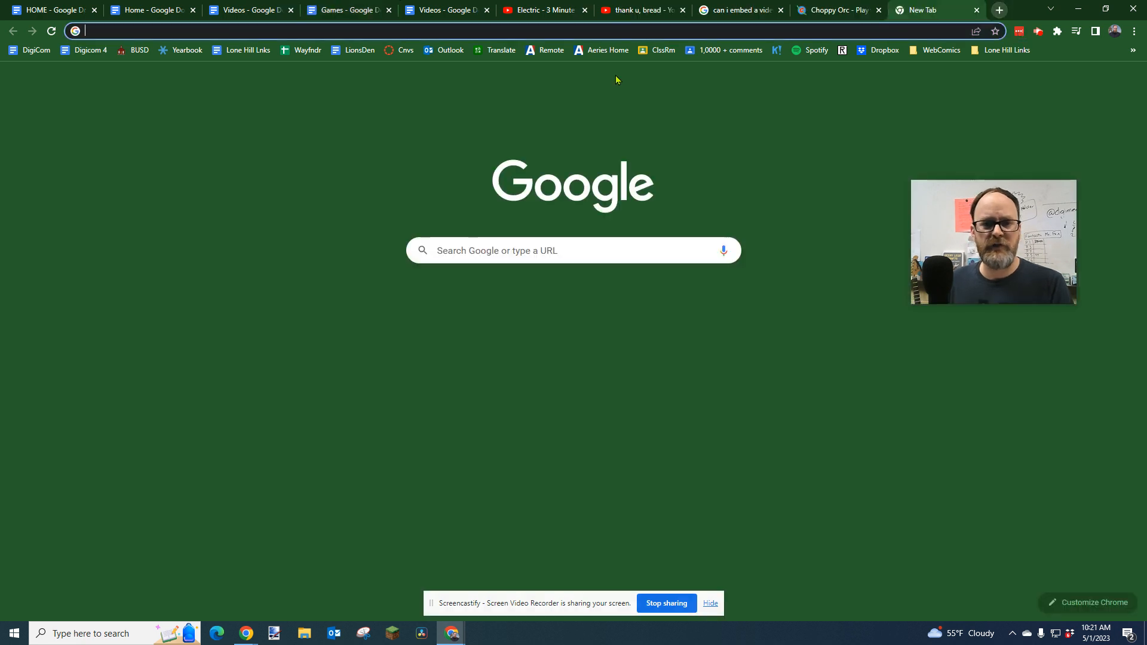
text(tet)
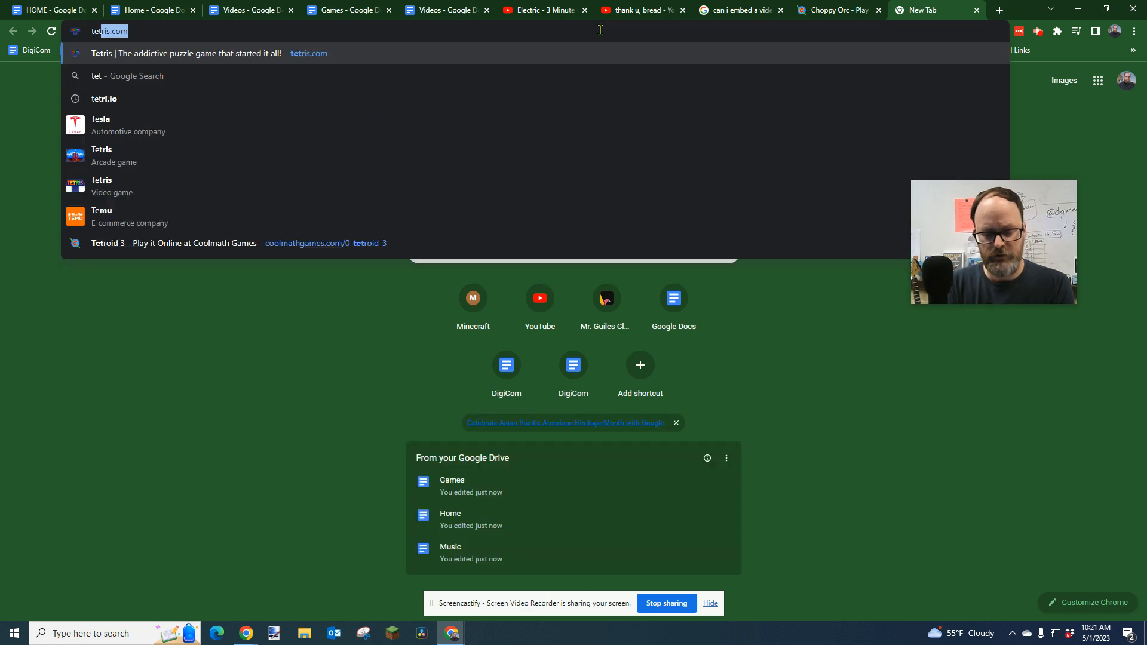
text(roid 3)
key(Return)
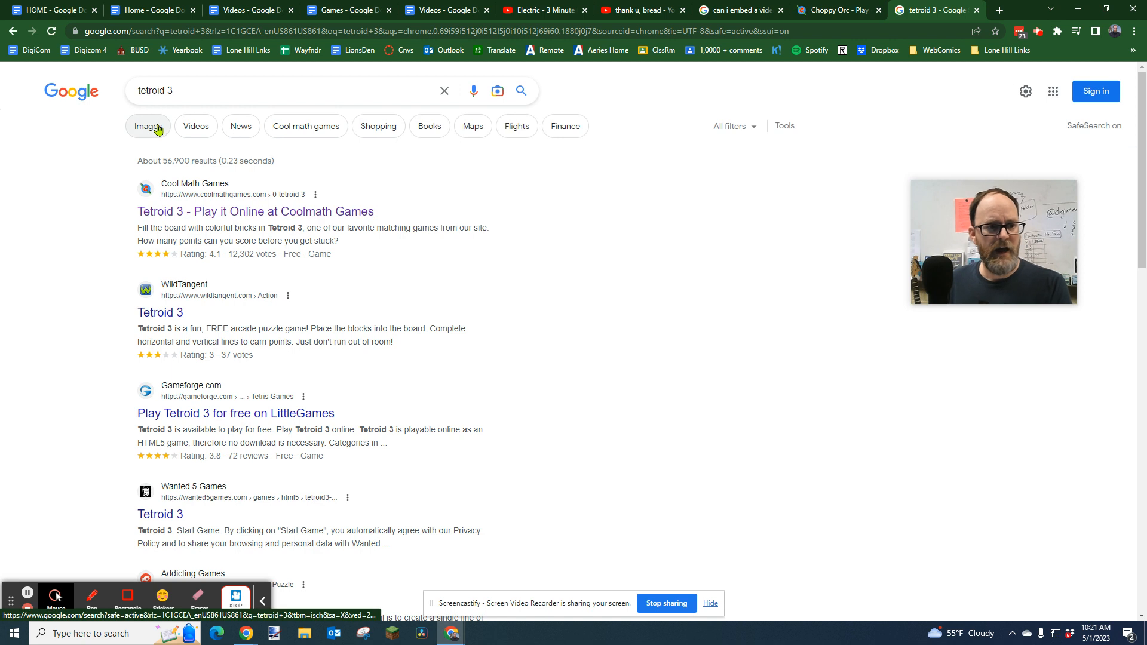
click(149, 133)
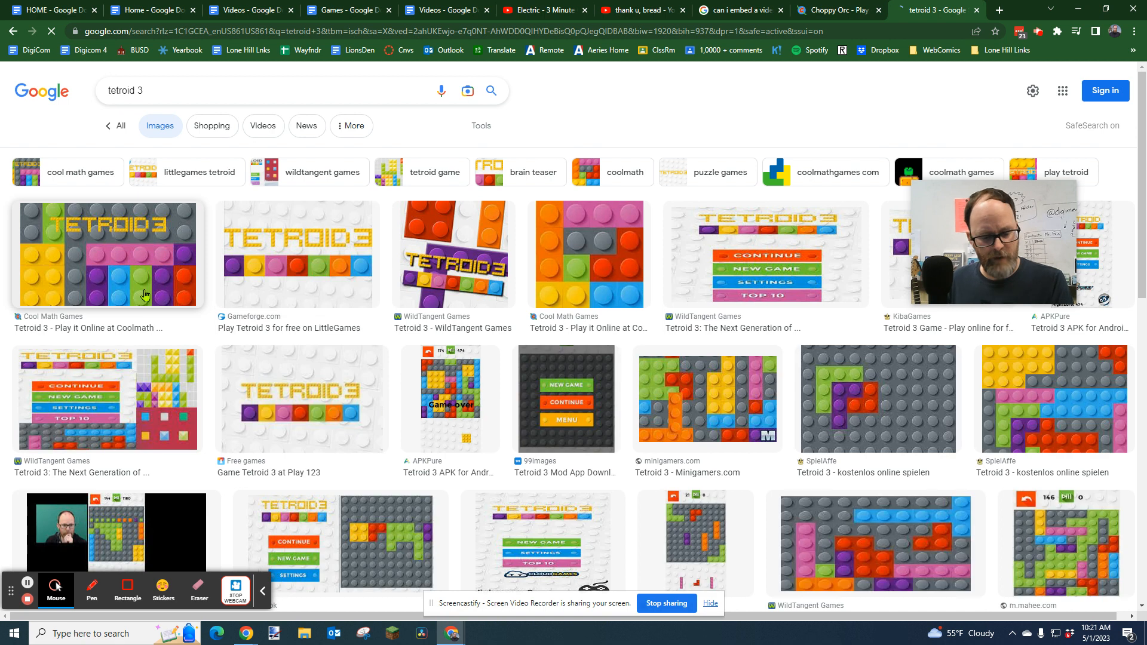
right_click(118, 251)
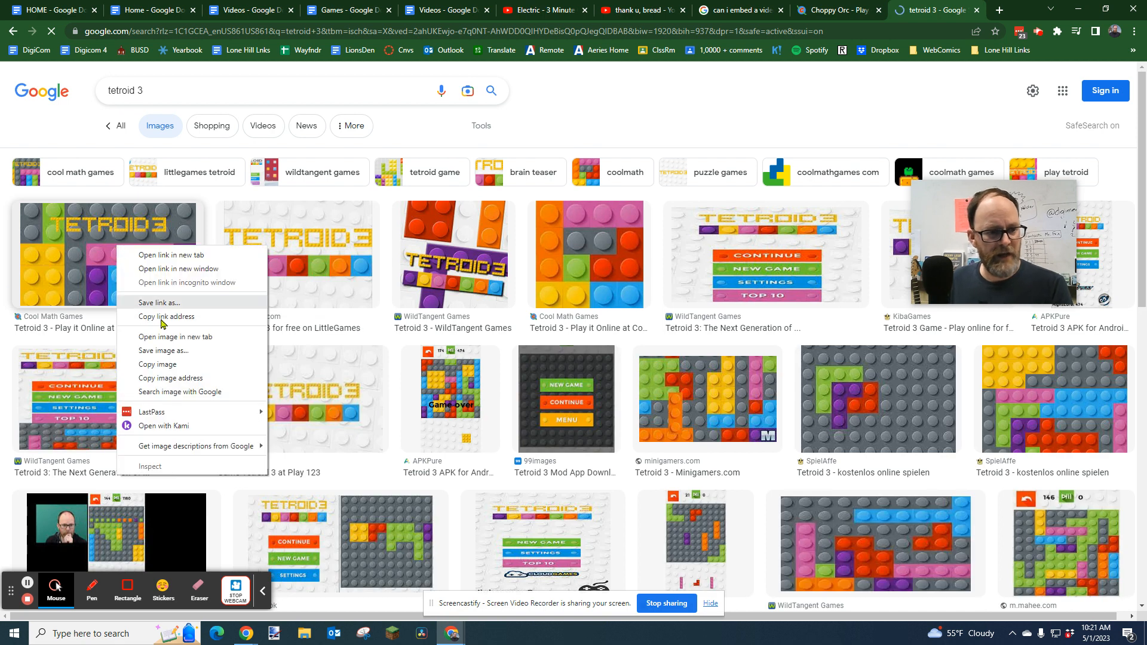
click(146, 366)
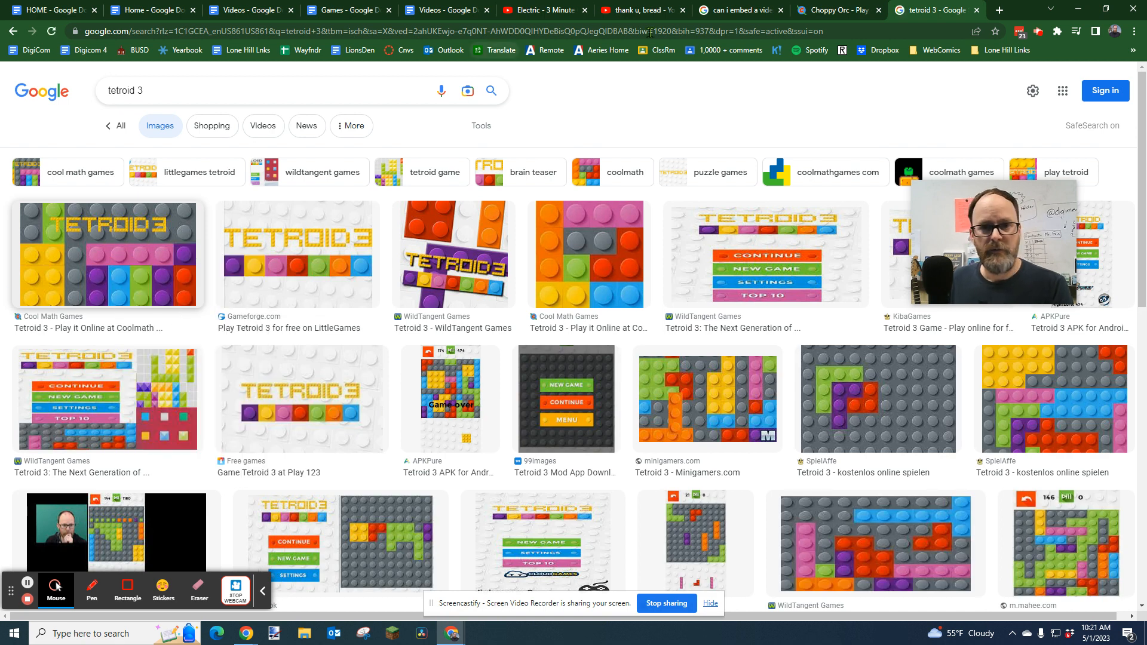
Step: Paste the copied picture on a new line below "Tetroid 3" in the Games document and shrink it to about 1.6 inches wide
click(355, 13)
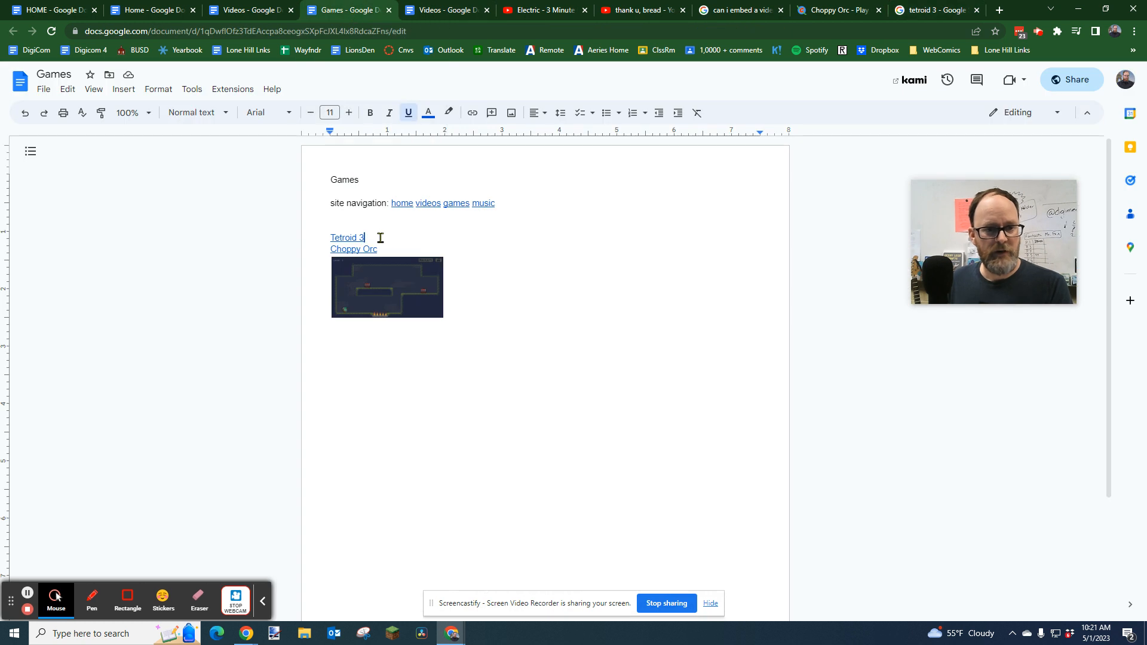
key(Return)
key(ctrl+v)
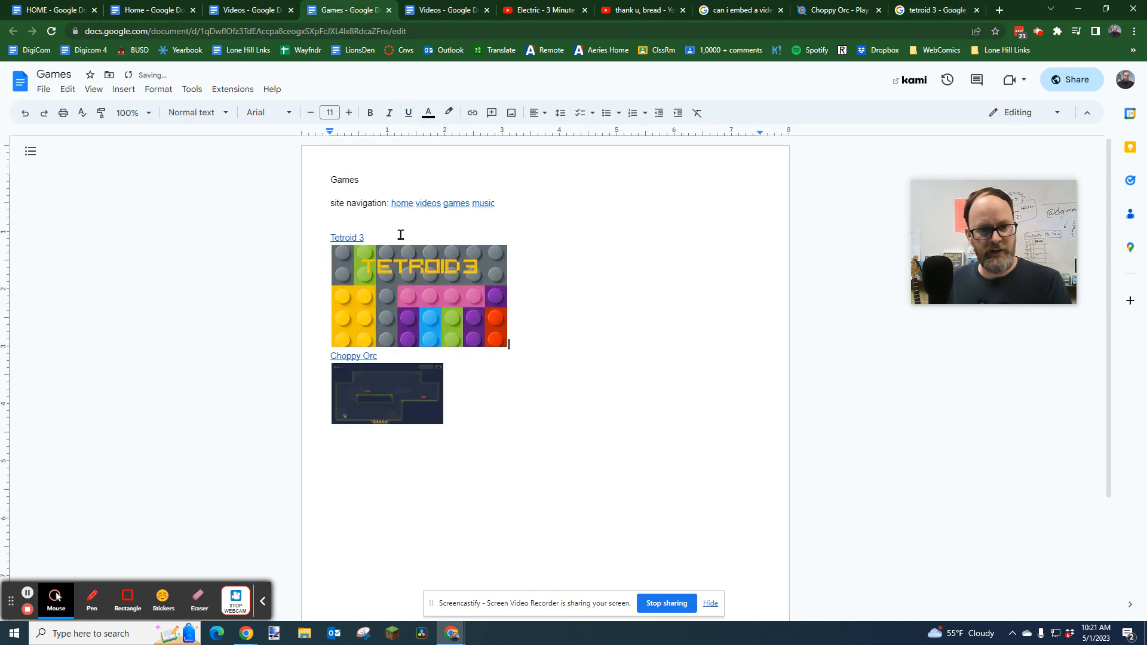
click(504, 344)
drag(499, 342, 426, 298)
click(355, 238)
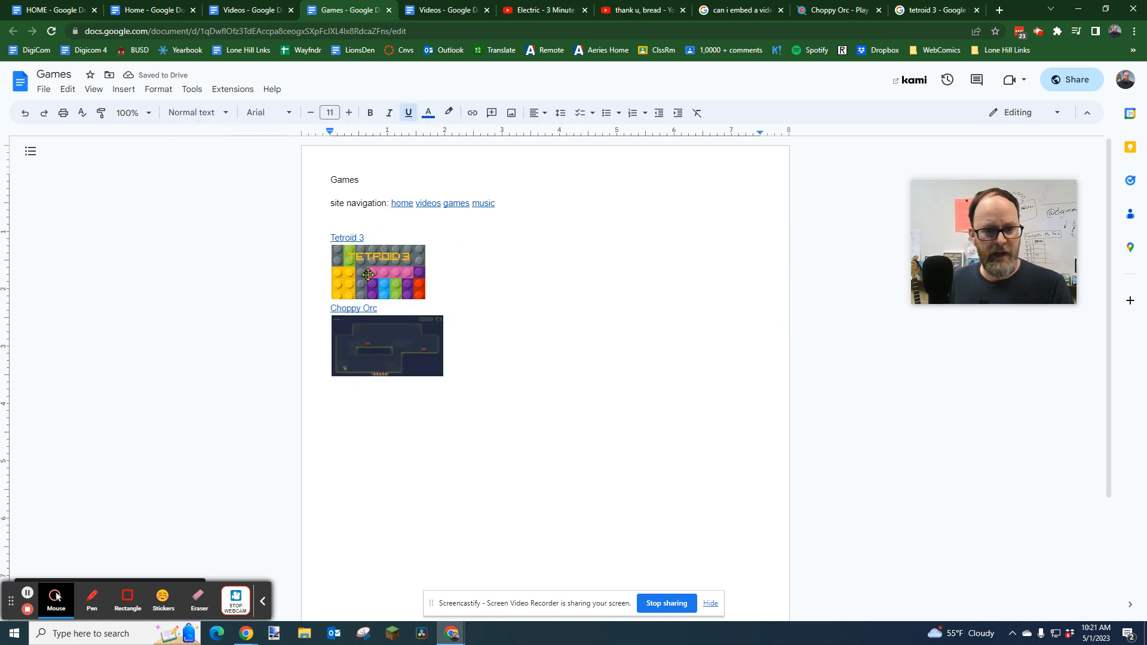
click(365, 274)
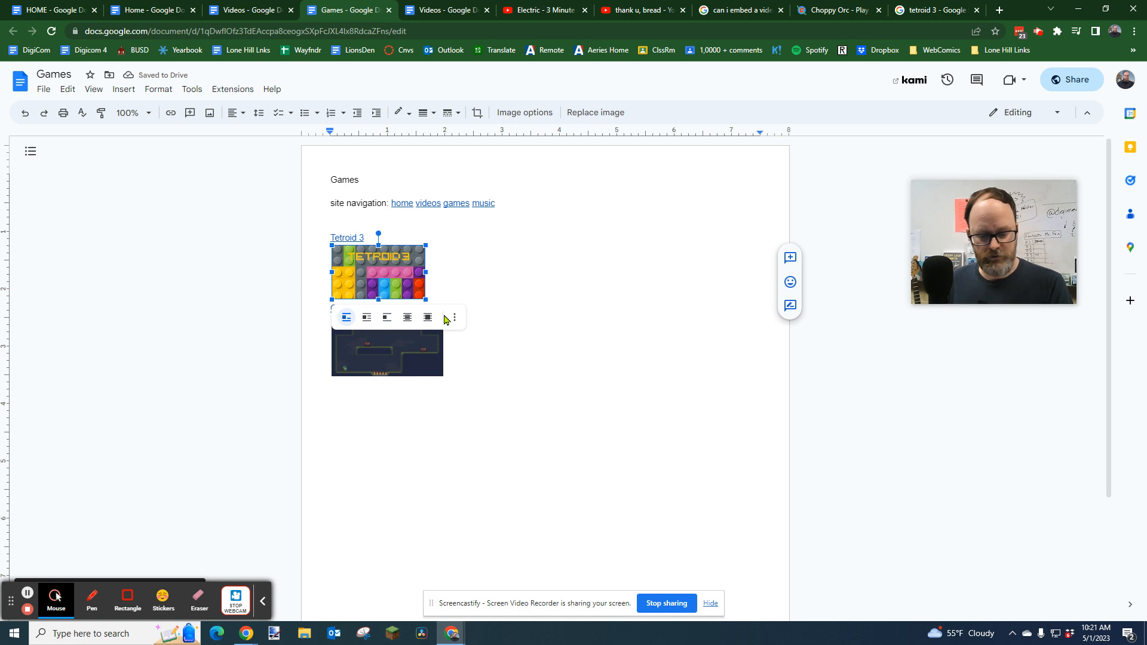
key(ctrl+k)
key(ctrl+v)
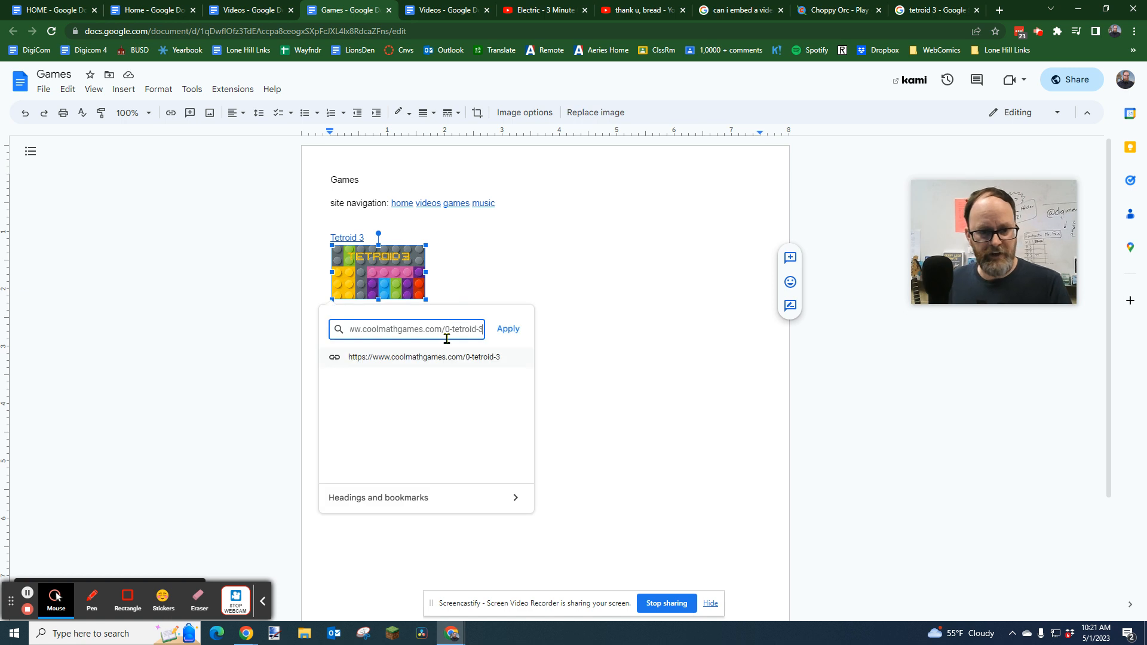
click(508, 329)
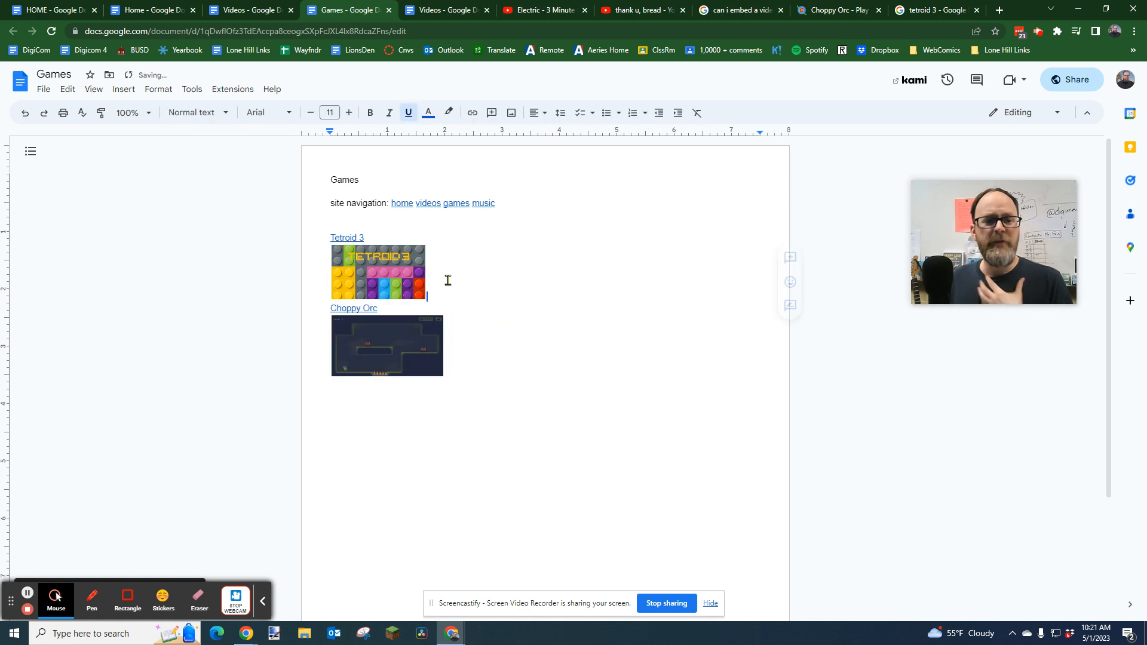
click(346, 239)
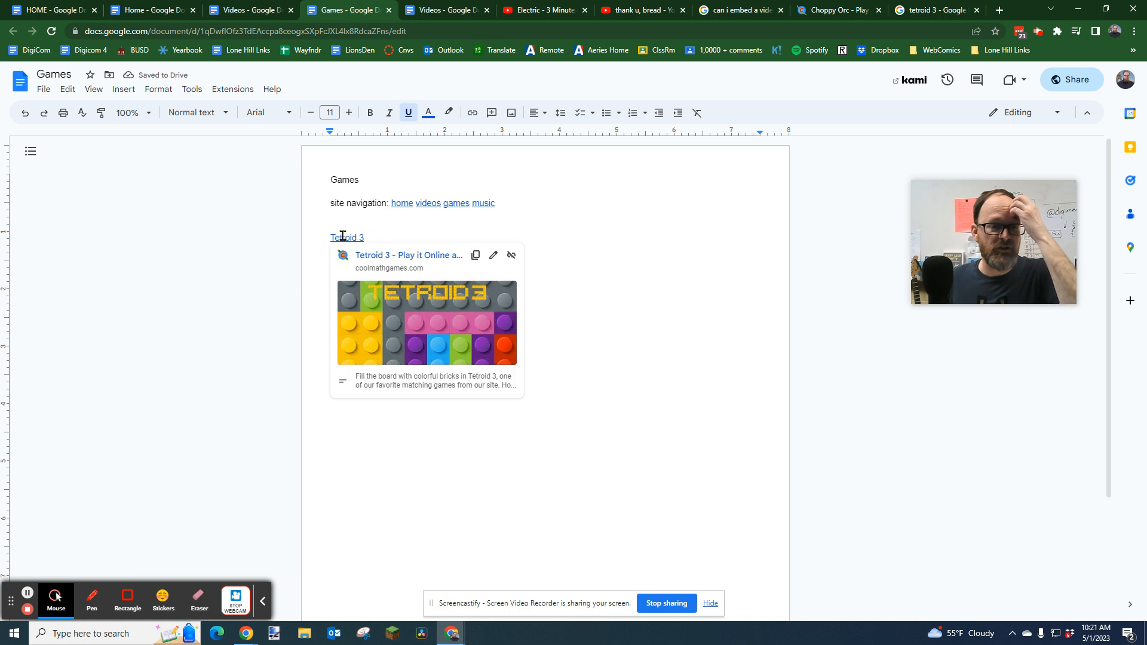
click(386, 239)
click(348, 237)
click(469, 256)
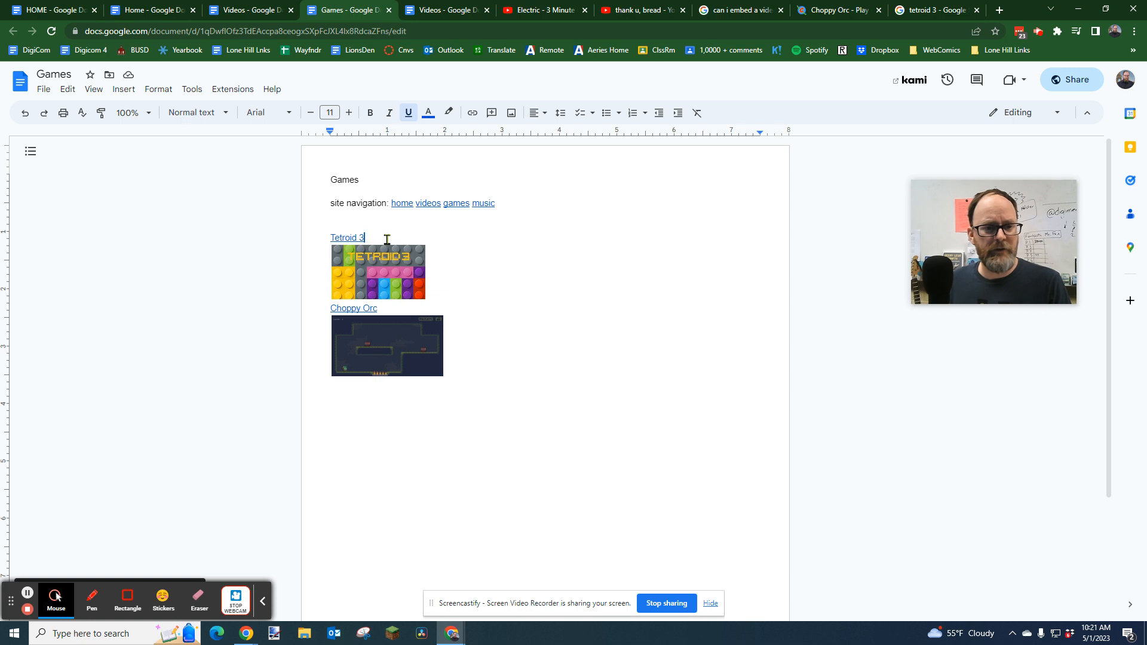
key(ctrl+v)
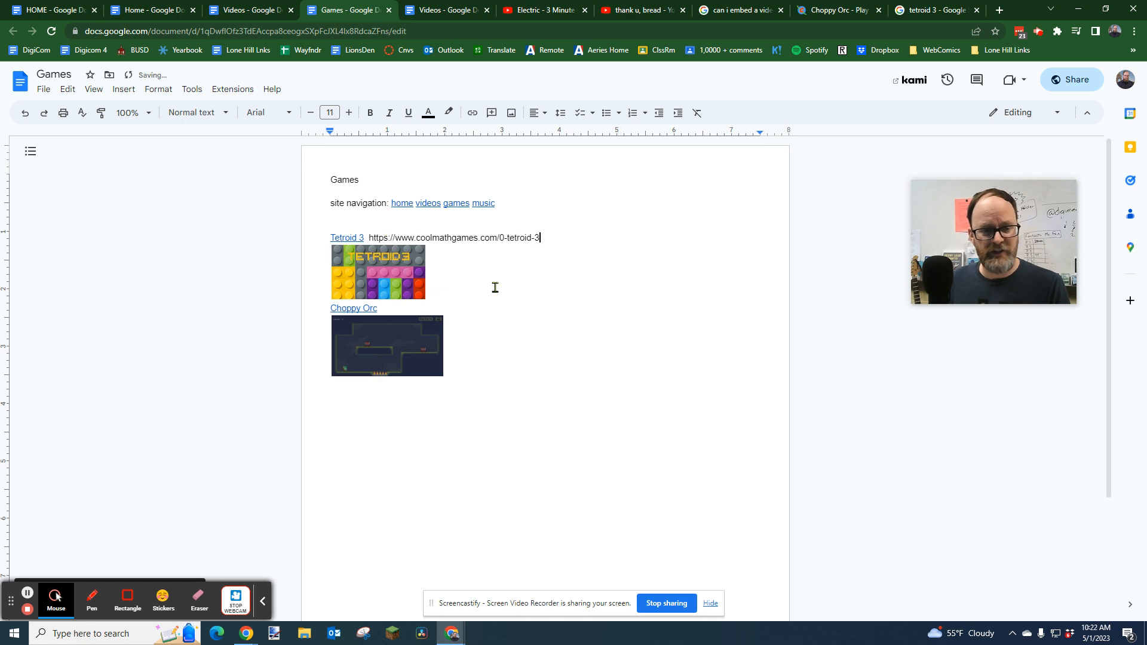
click(358, 308)
click(476, 328)
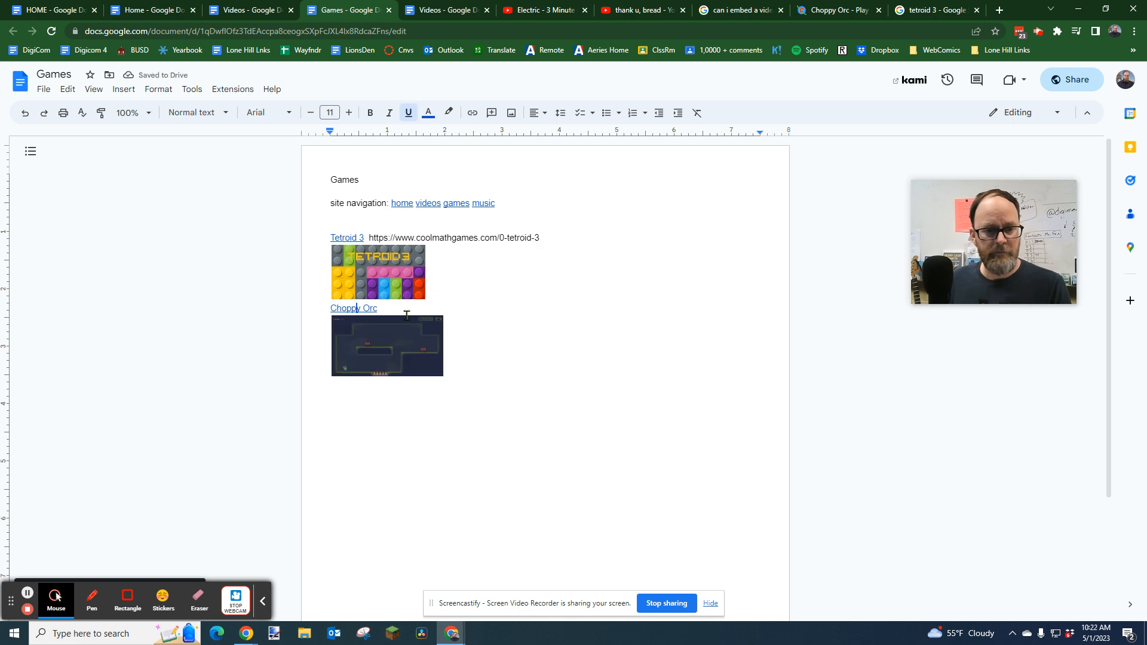
key(ctrl+v)
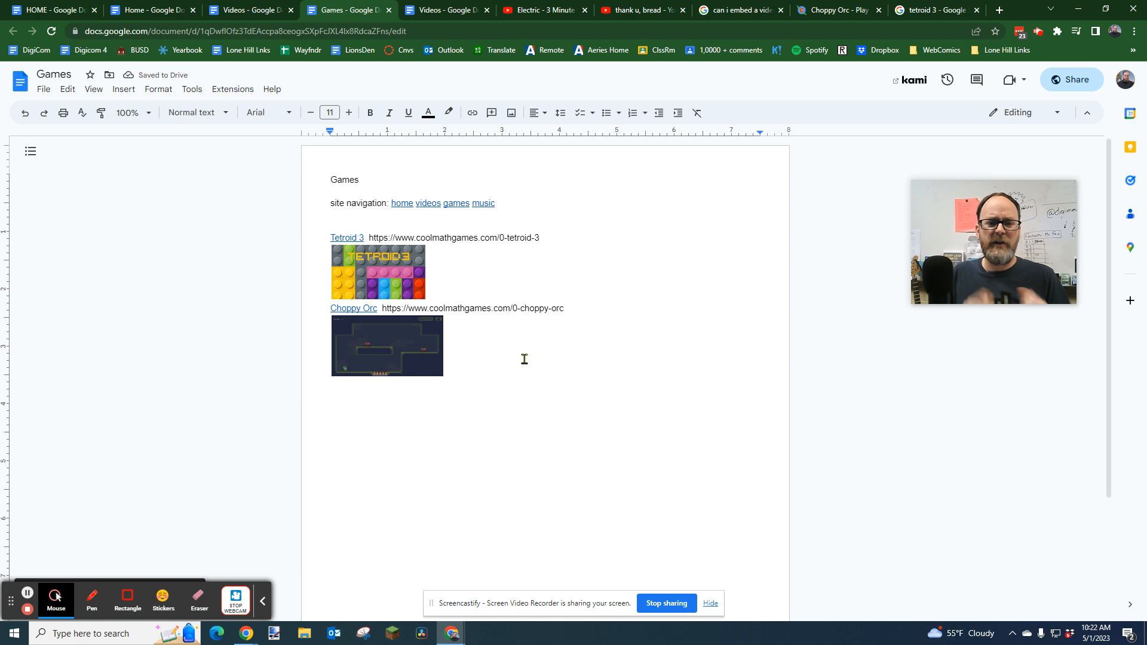
Step: Search Google for "custom website banners free" in place of the Tetroid 3 image search
click(364, 176)
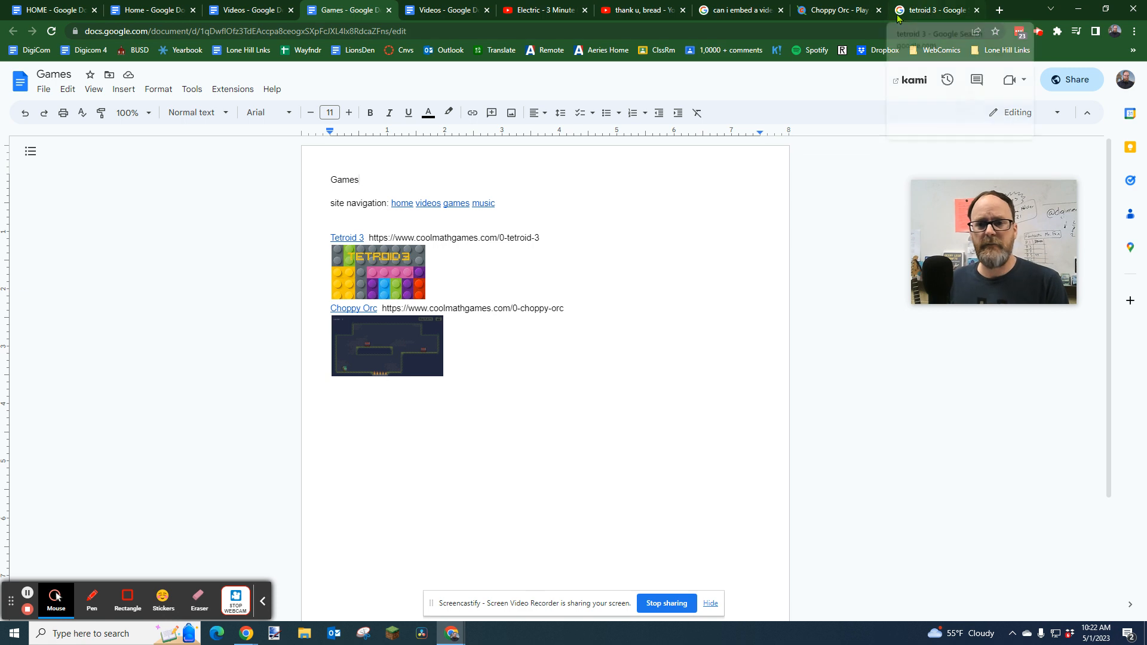
click(925, 12)
click(827, 27)
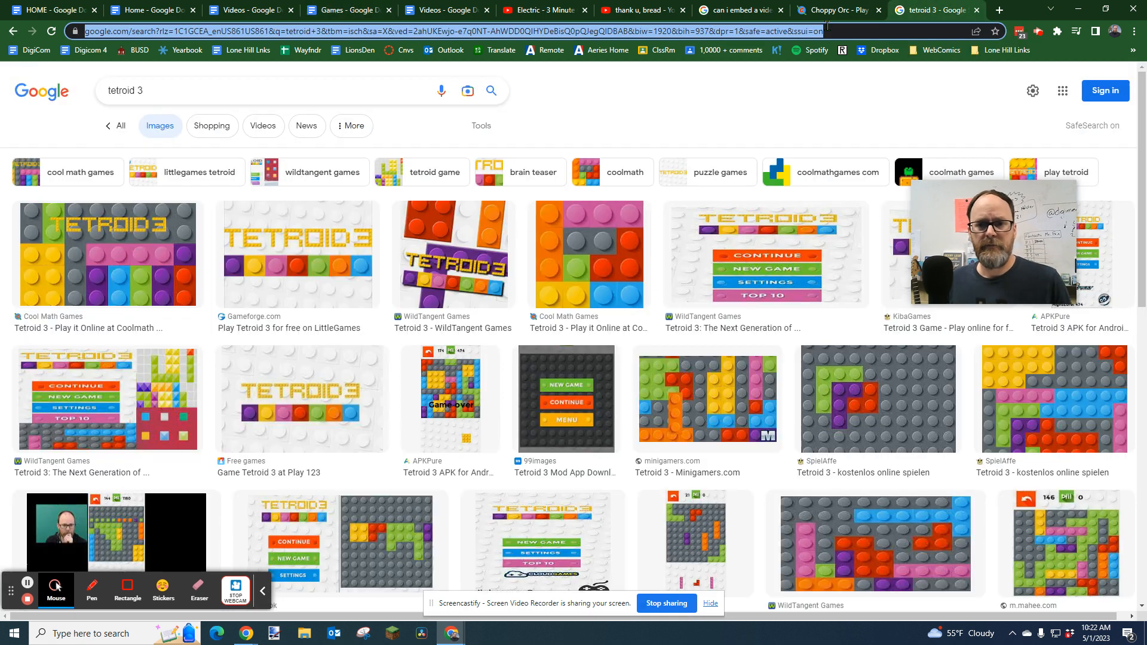
text(custom website banners free)
key(Return)
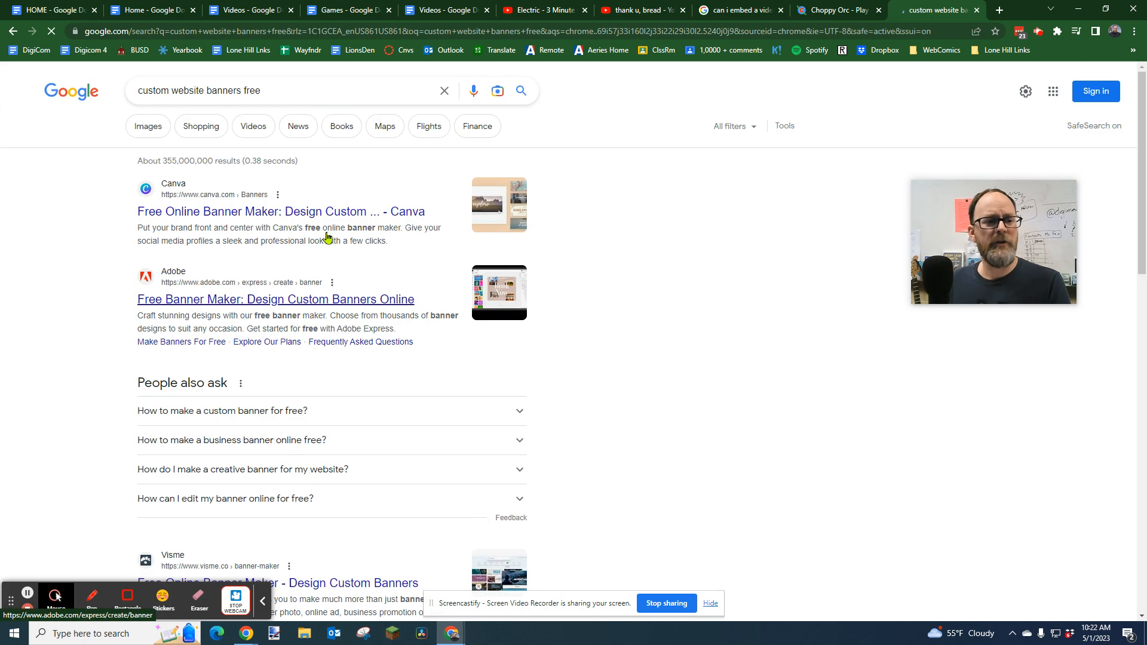
Step: Start a new banner design in Canva's free banner maker and skip the introductory tour
click(326, 215)
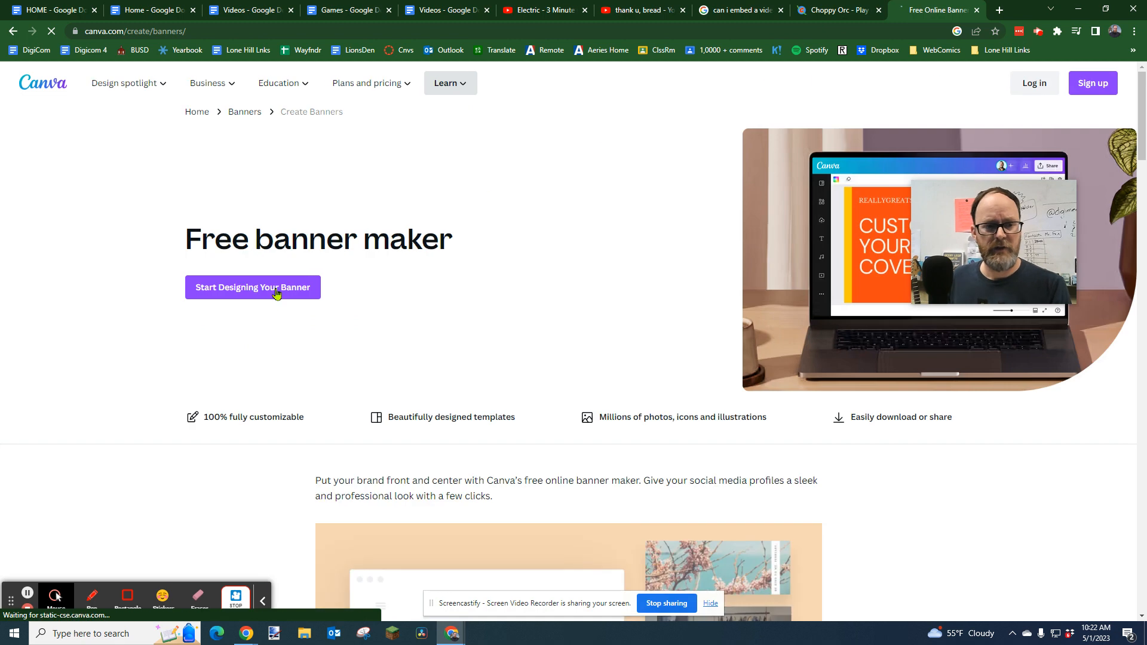
click(276, 288)
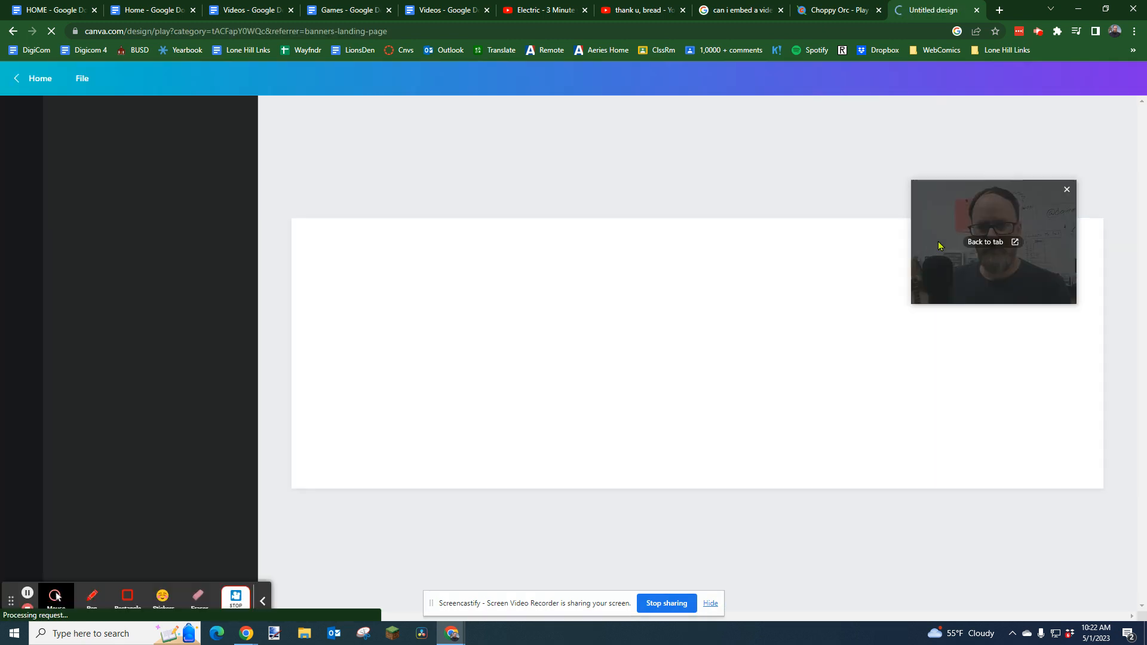
drag(937, 242, 1006, 154)
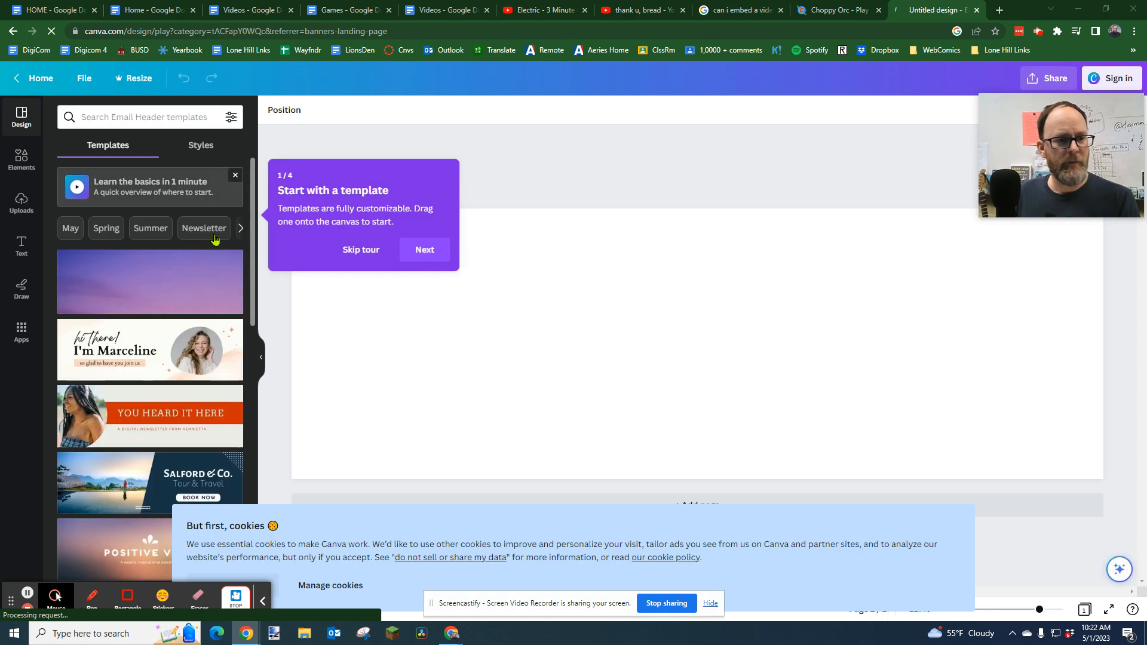
click(359, 249)
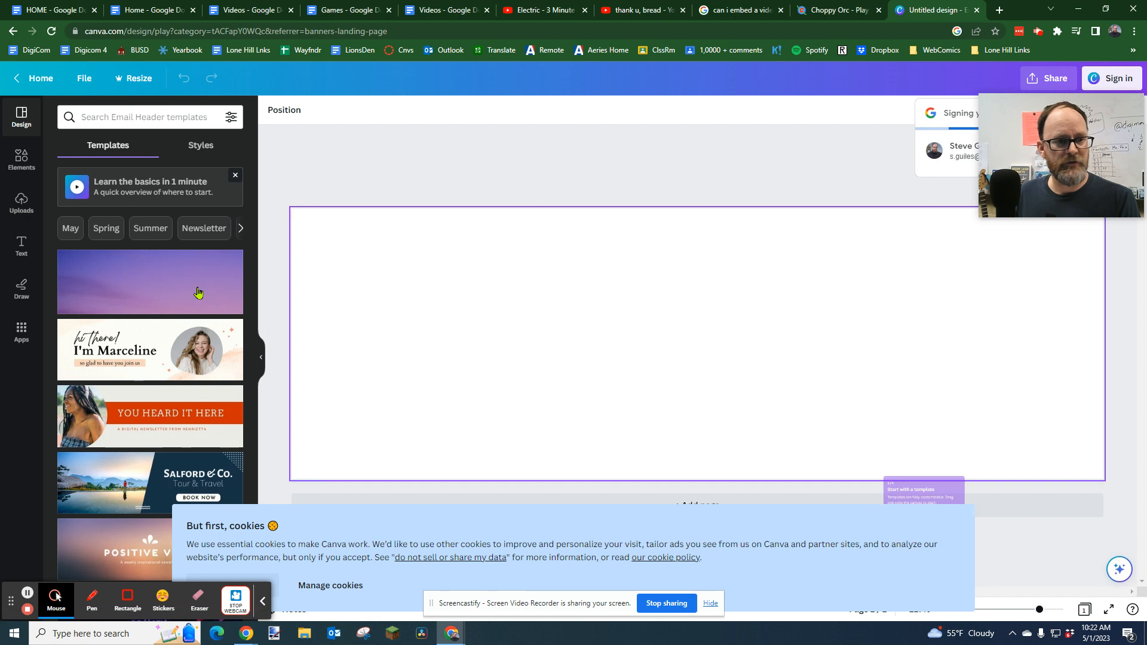
click(22, 245)
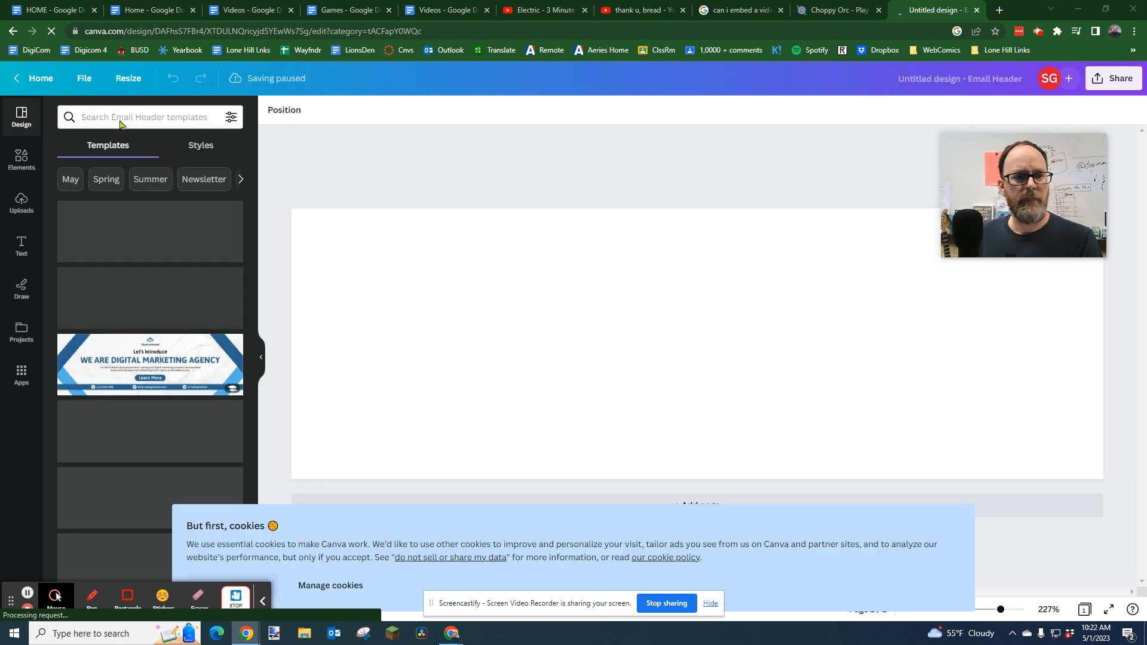
Step: Search the design templates for "website banner"
click(121, 120)
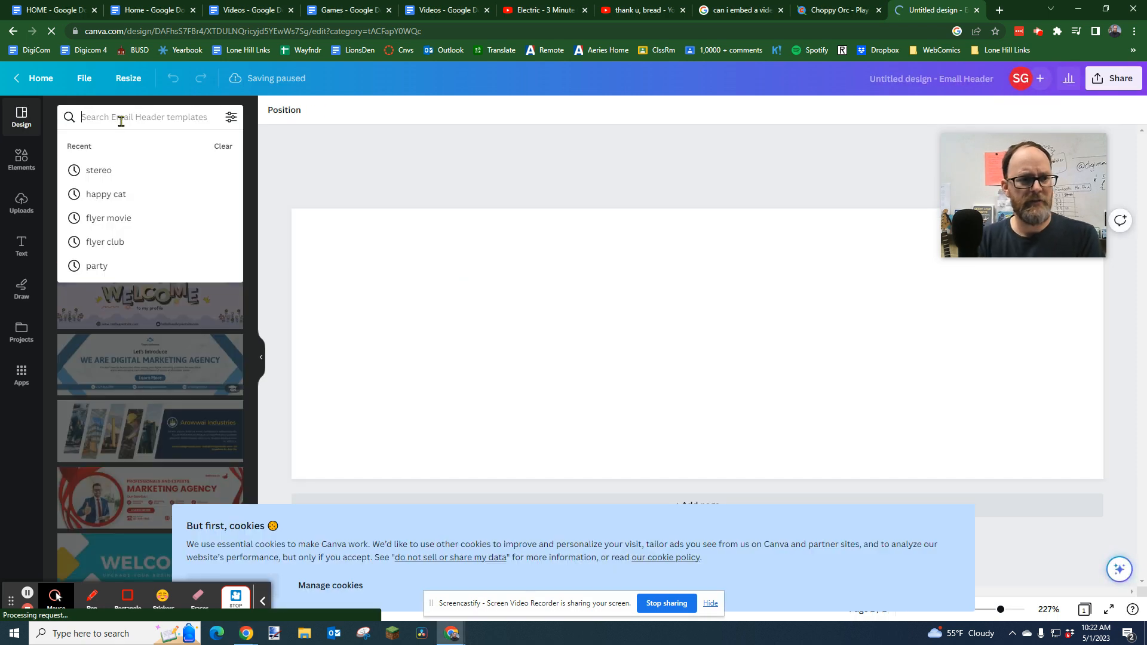
text(website b)
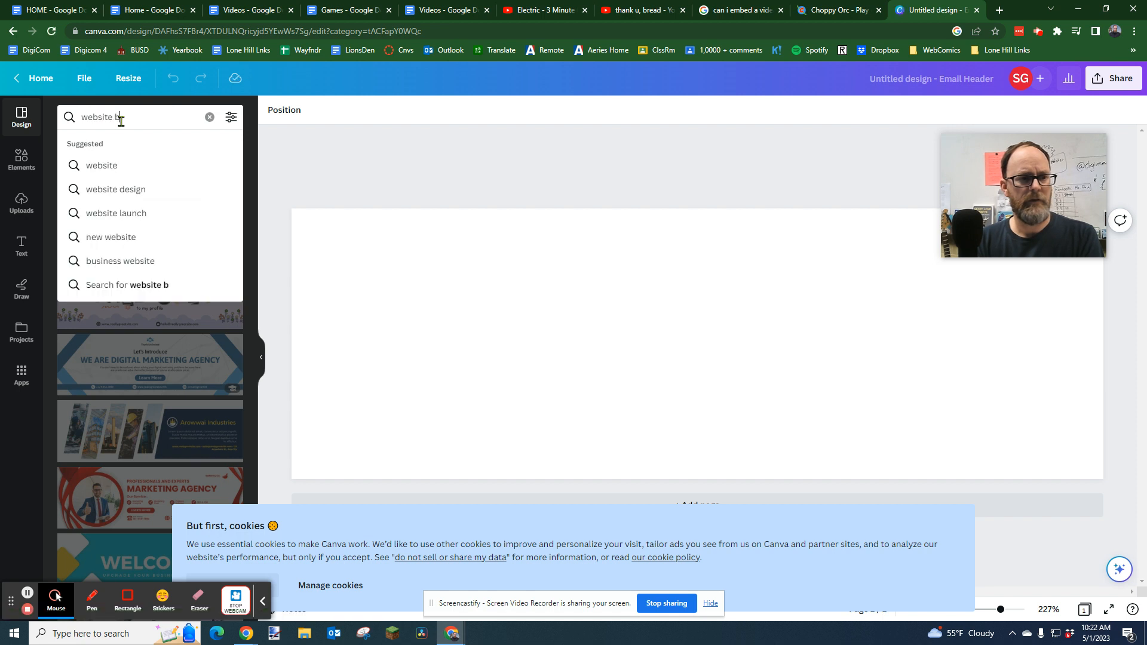
text(anner)
key(Return)
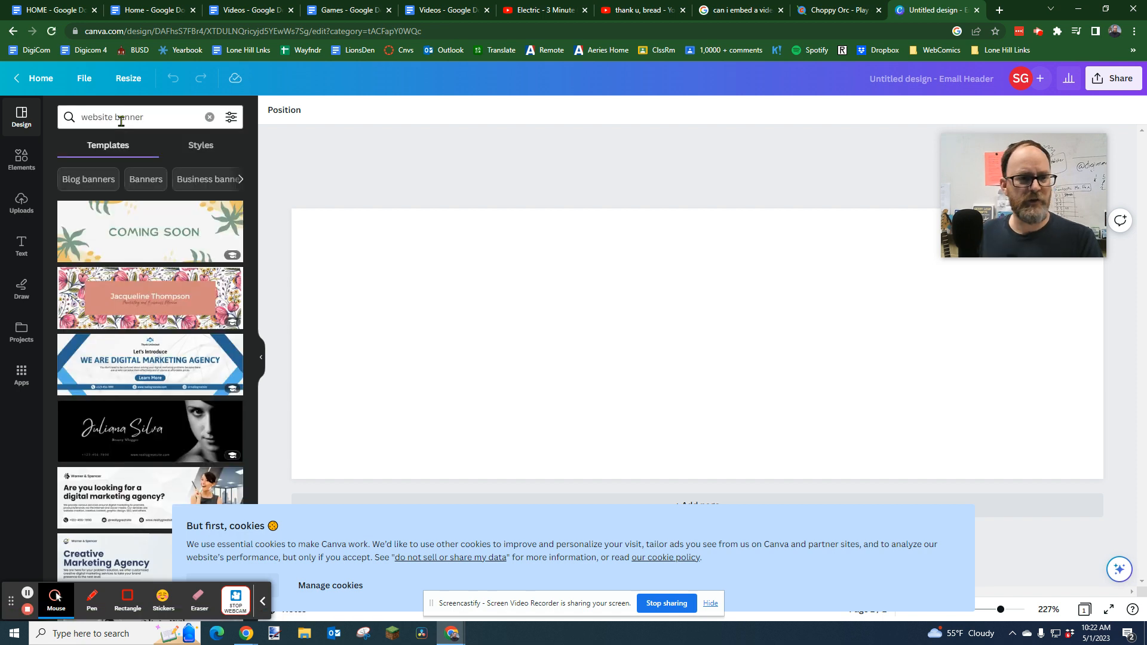
Step: Find the "Welcome to Art Class" chalkboard template among the results and apply it to the blank banner
scroll(201, 305, down, 15)
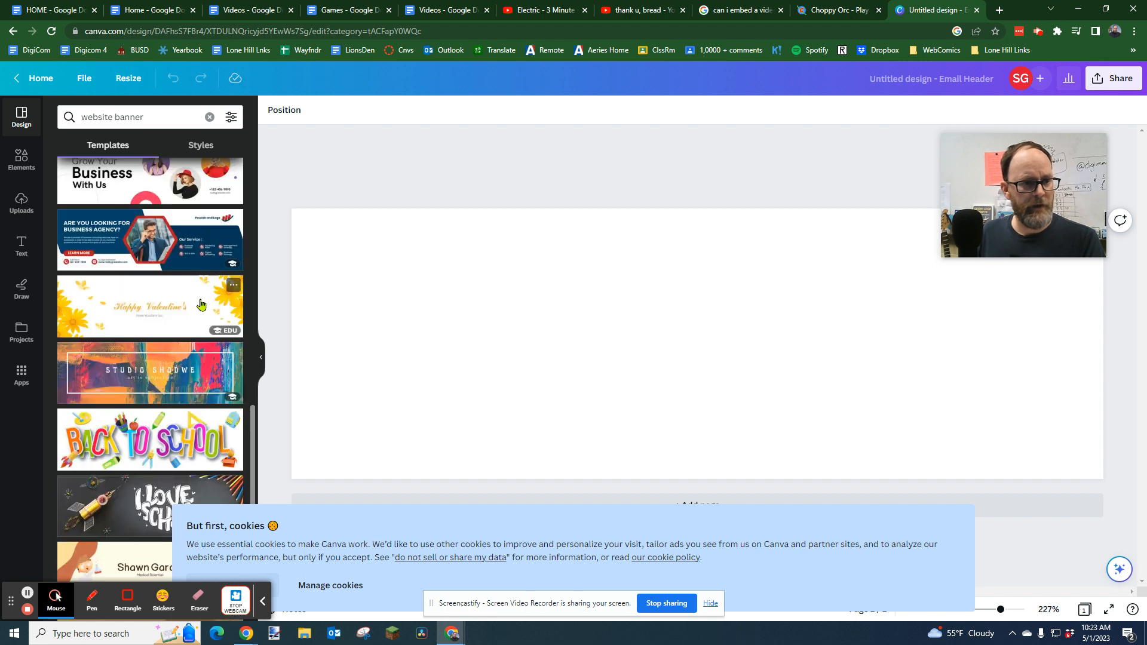
scroll(201, 305, down, 5)
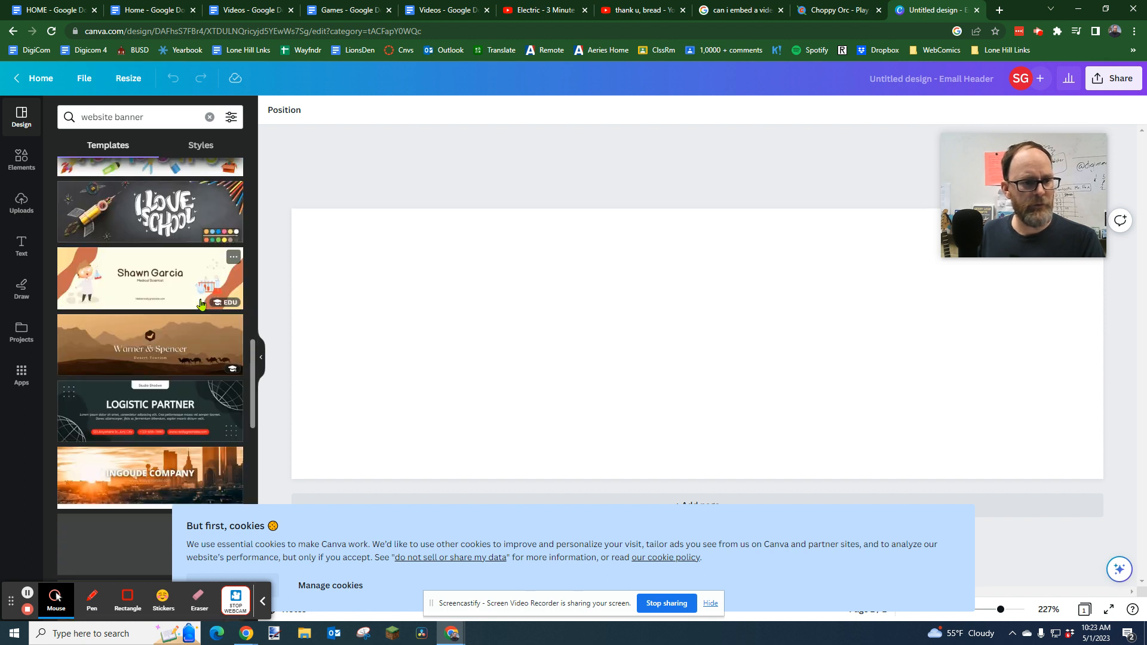
scroll(201, 307, down, 12)
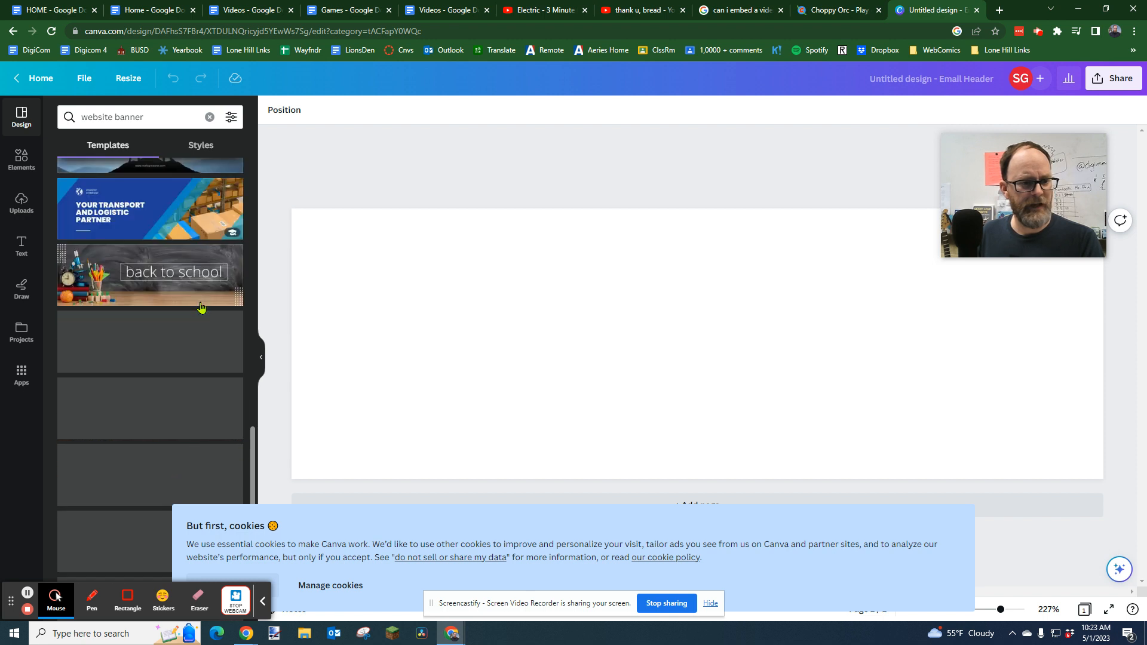
scroll(201, 307, down, 8)
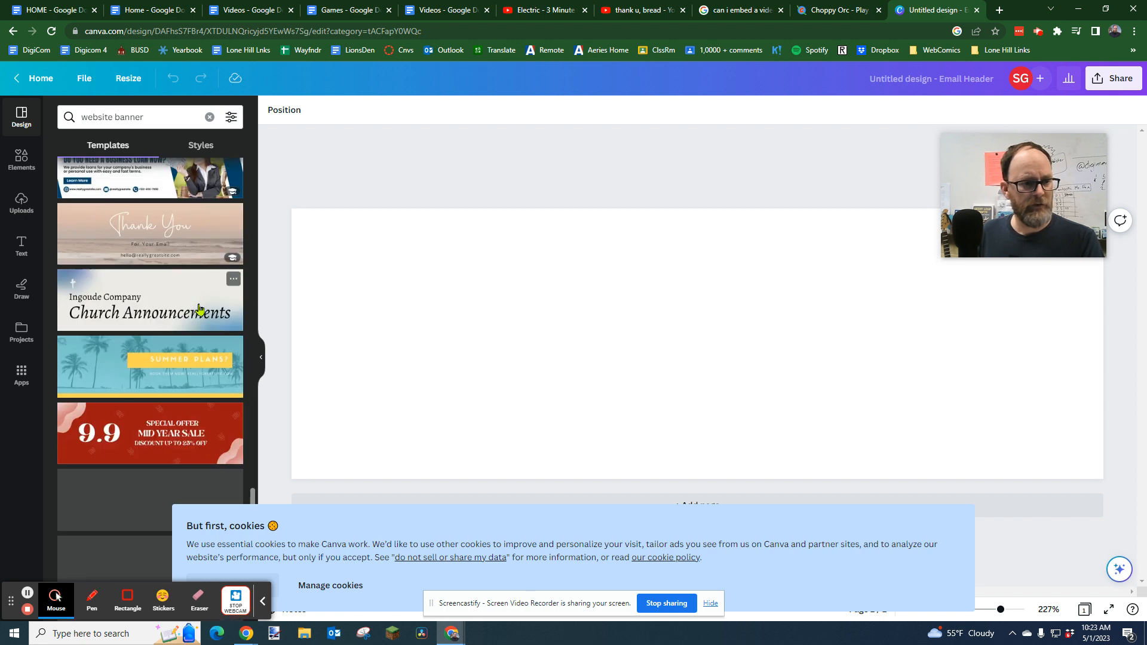
scroll(200, 309, down, 3)
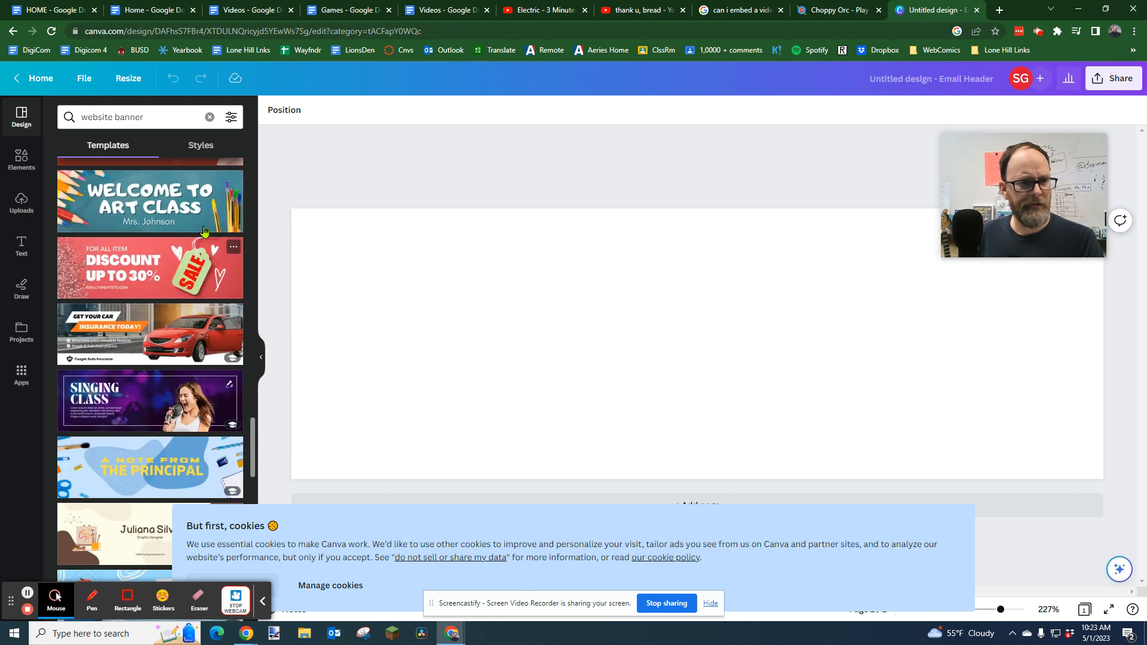
click(173, 203)
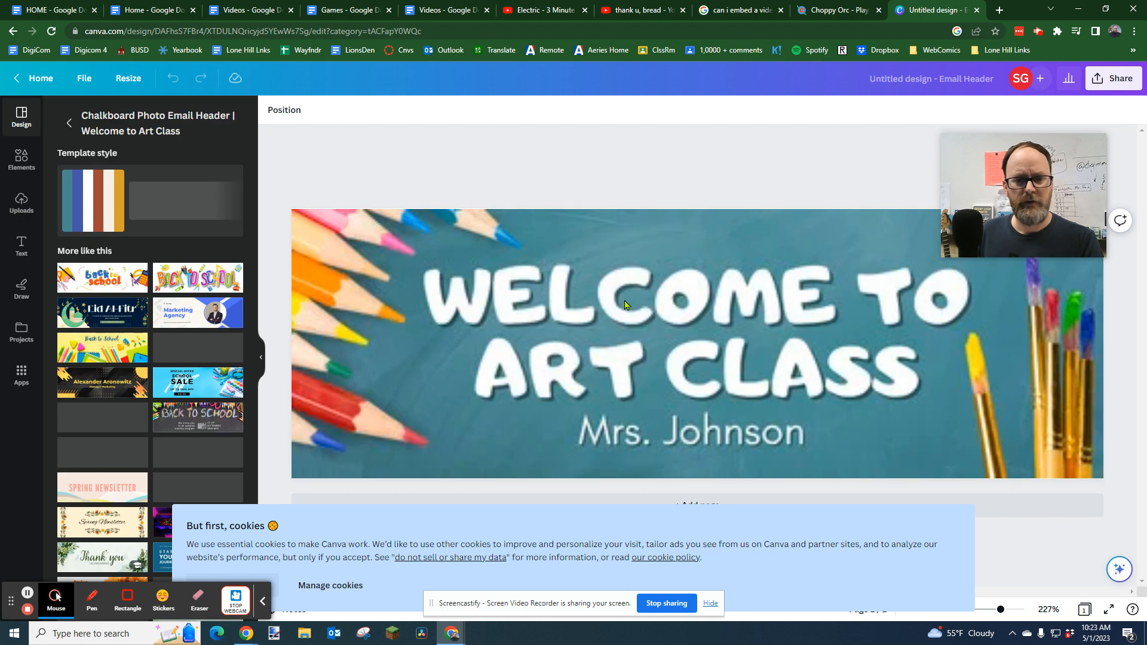
click(607, 310)
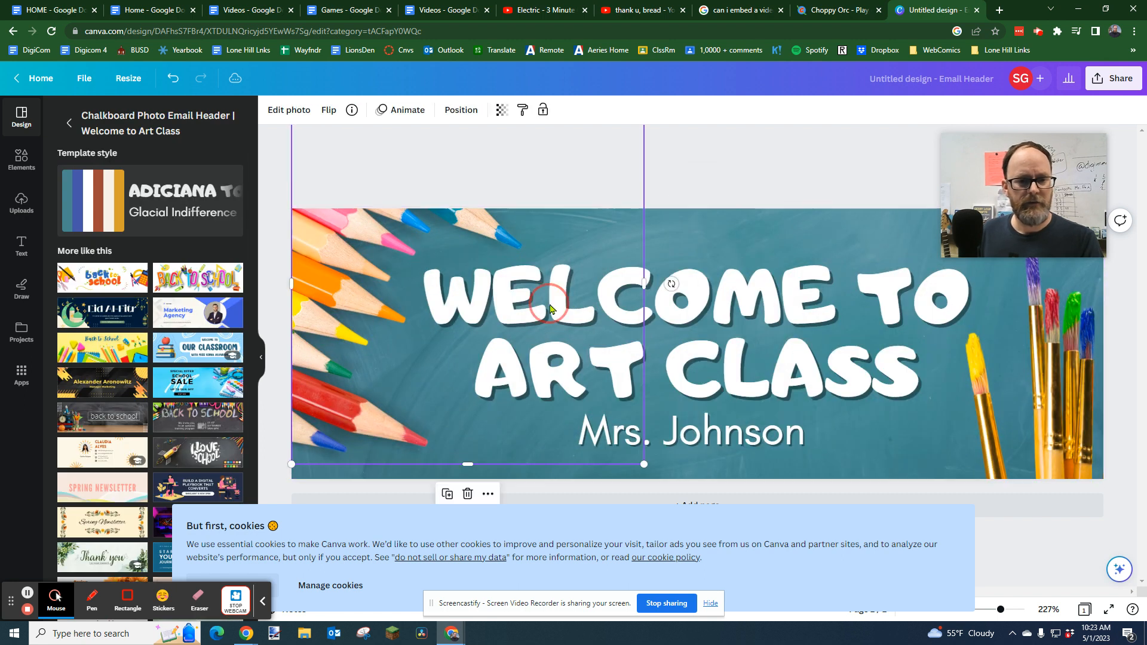
double_click(399, 202)
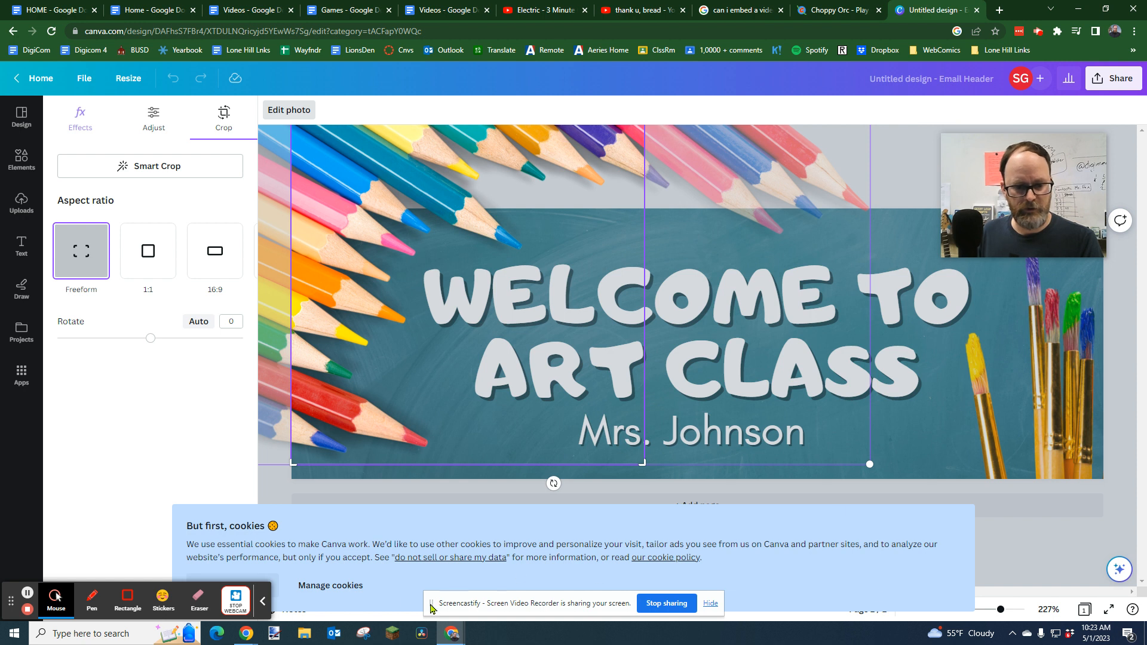
drag(431, 605, 28, 515)
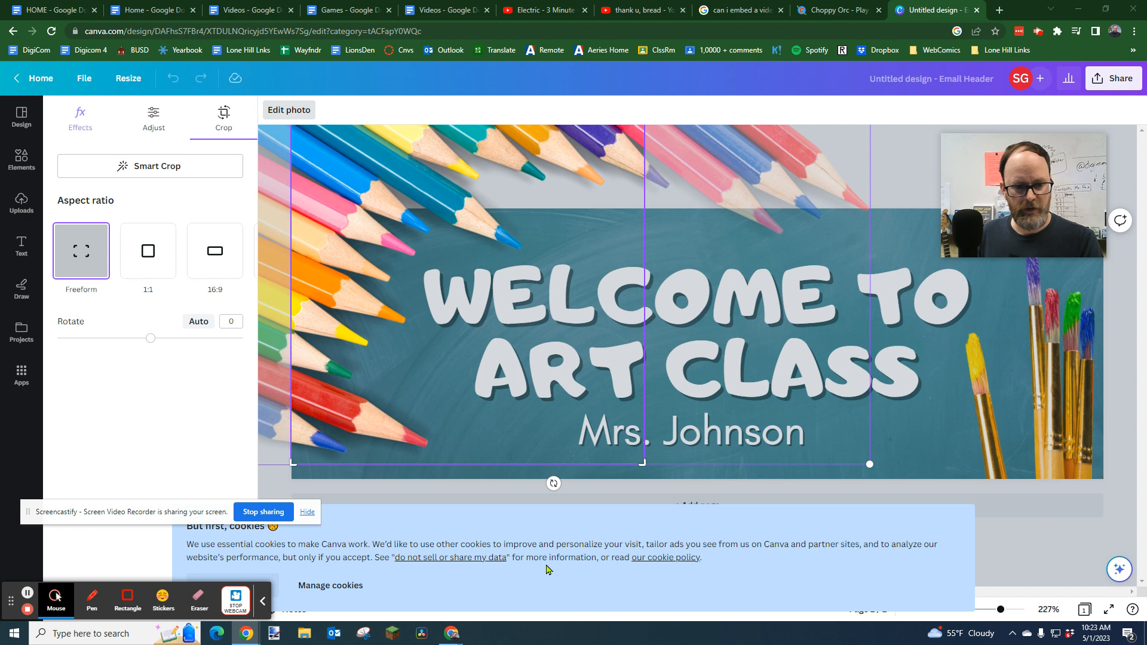
click(847, 565)
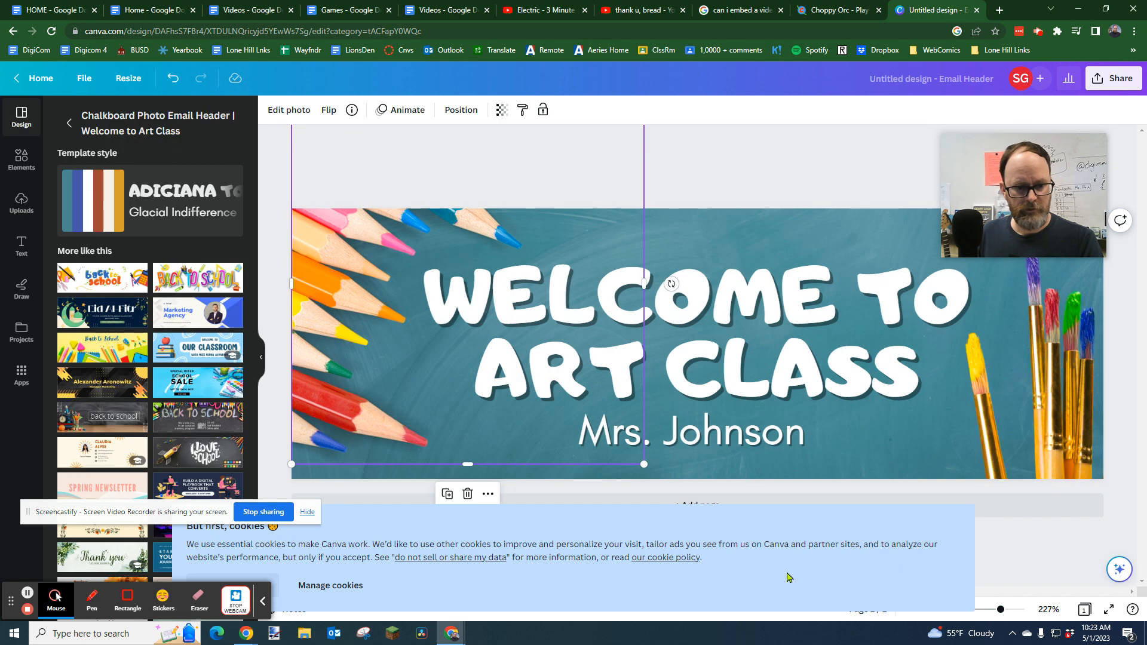
click(720, 269)
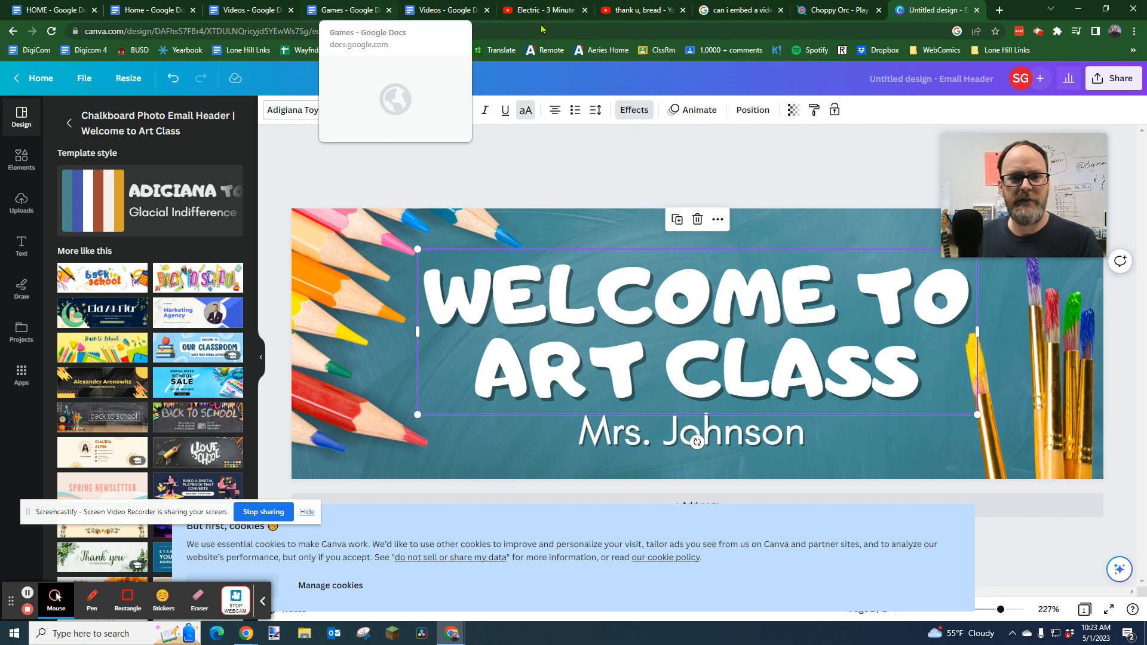
Step: Switch to the Games document in Google Docs and set the "Games" heading's font to Pacifico
click(326, 15)
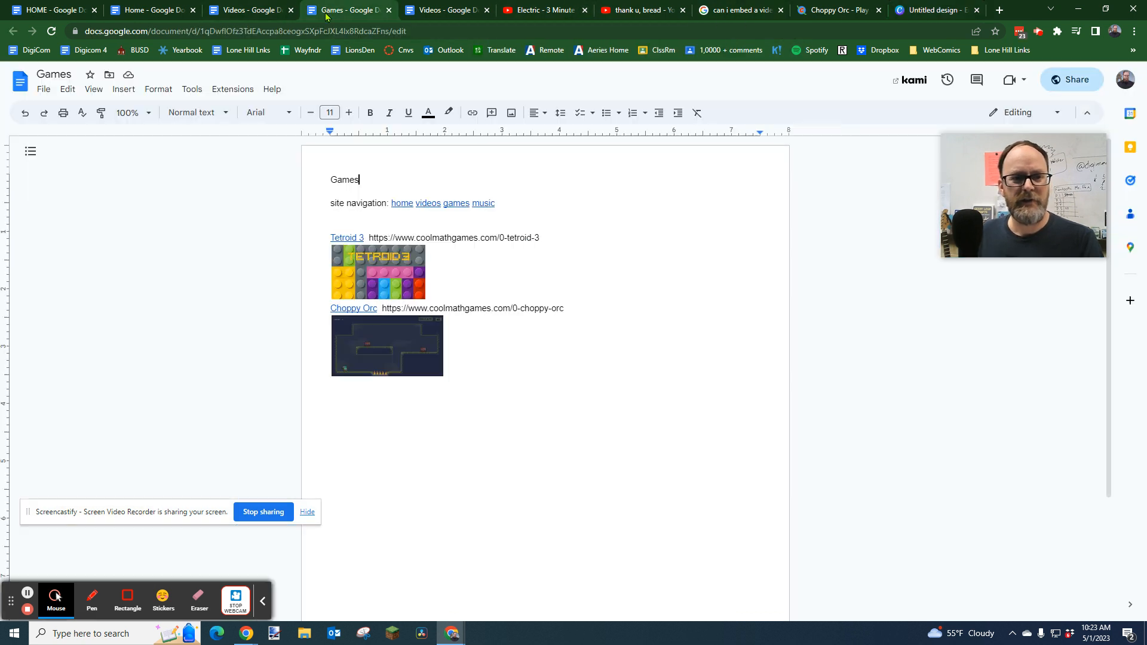
drag(370, 181, 328, 180)
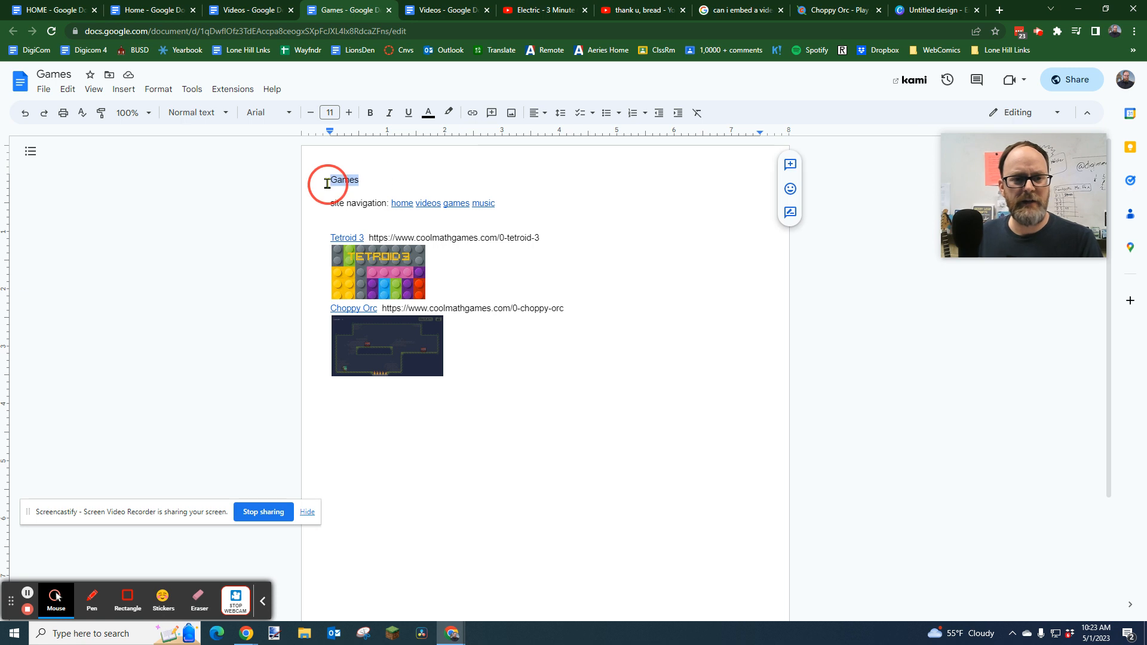
click(289, 113)
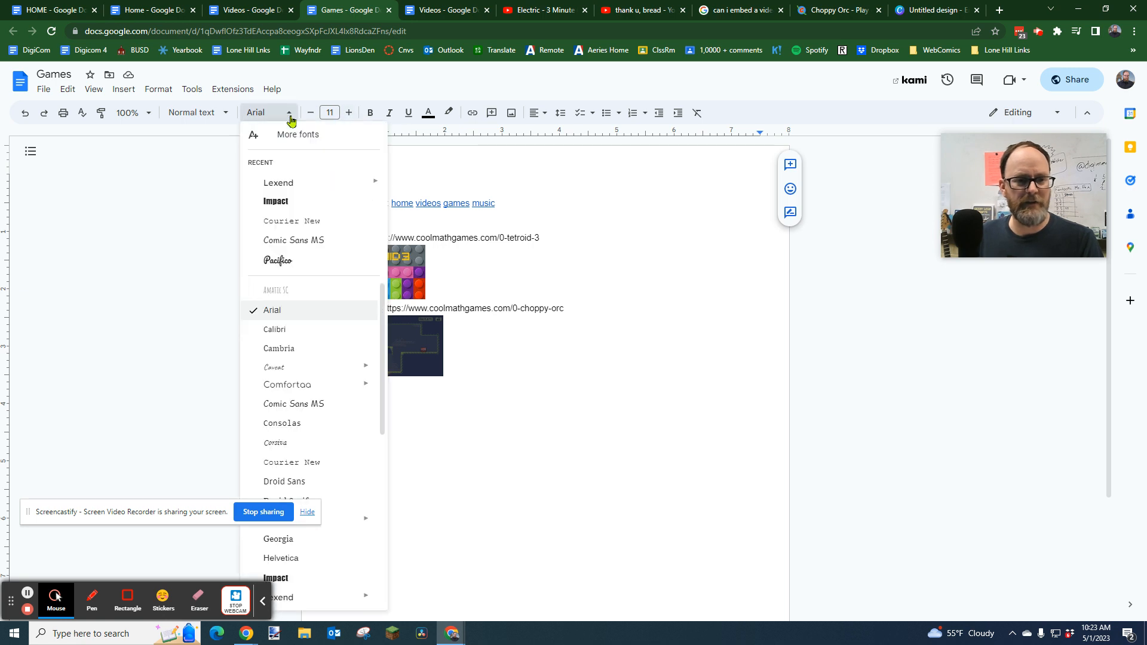
click(304, 260)
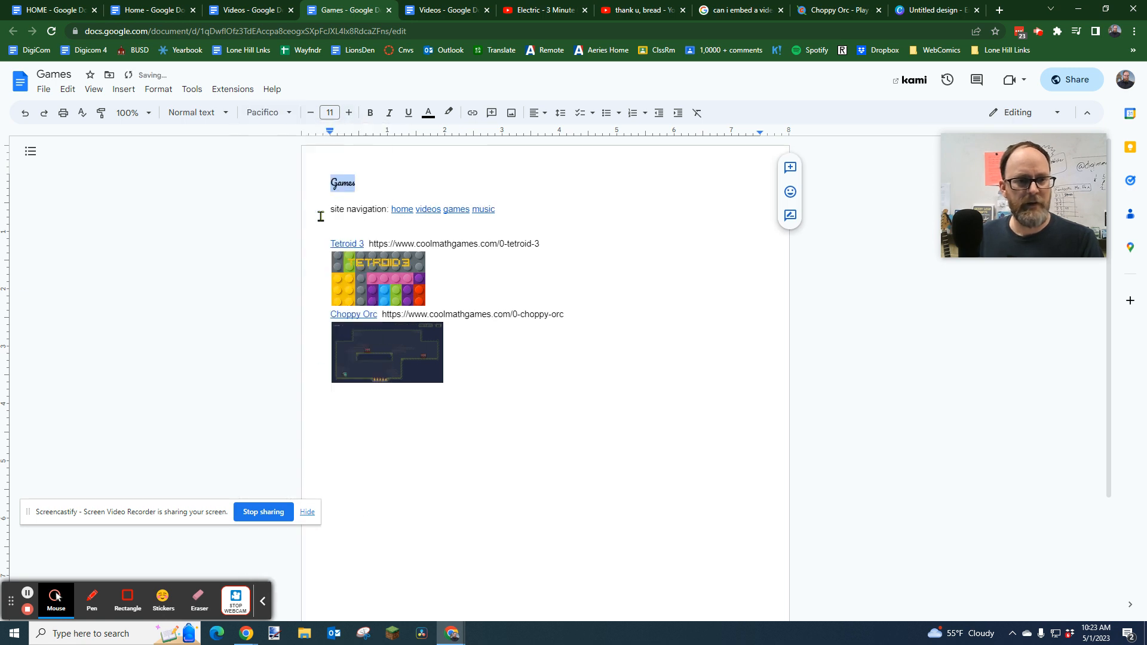
Step: Enlarge the "Games" heading to font size 31
click(348, 113)
click(348, 113)
click(348, 113)
click(348, 112)
click(348, 113)
click(349, 113)
click(348, 113)
double_click(348, 113)
click(348, 113)
double_click(348, 113)
double_click(349, 113)
click(348, 113)
double_click(349, 113)
click(349, 113)
click(348, 113)
click(348, 113)
Step: Set the page color of the whole Games document to bright yellow
click(44, 89)
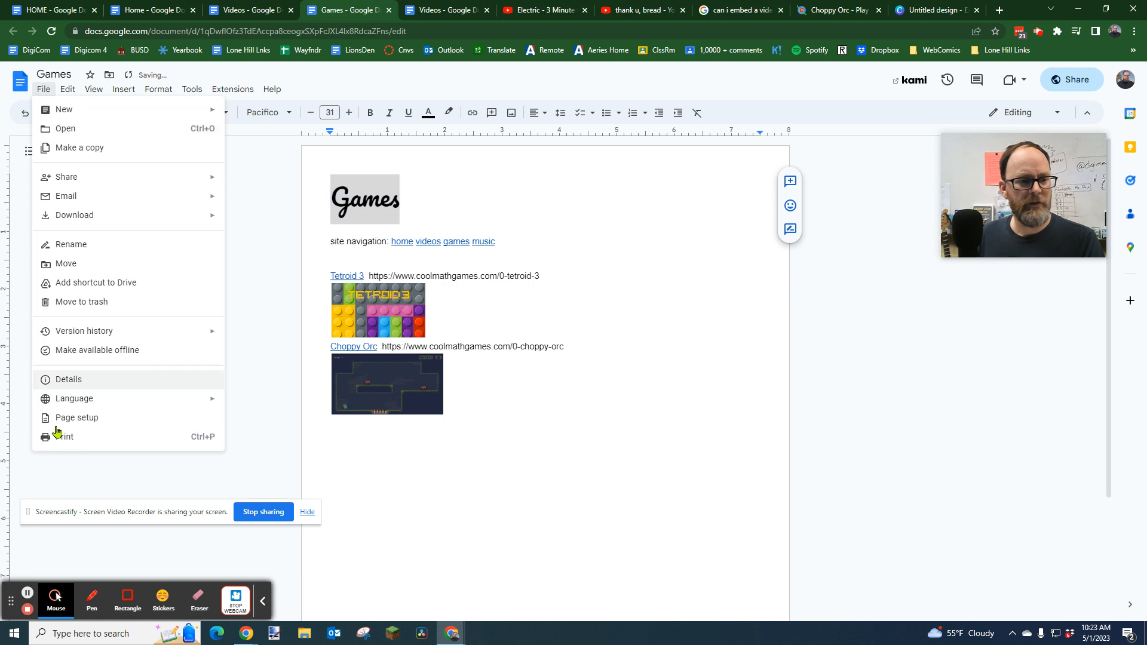
click(75, 420)
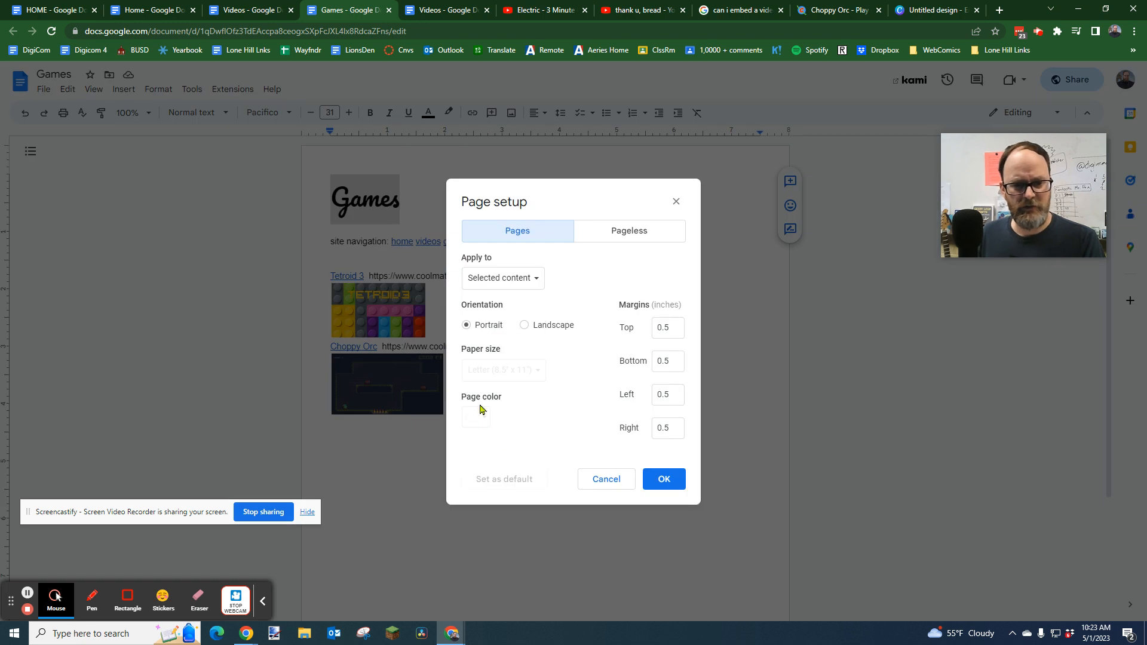
click(532, 291)
click(522, 260)
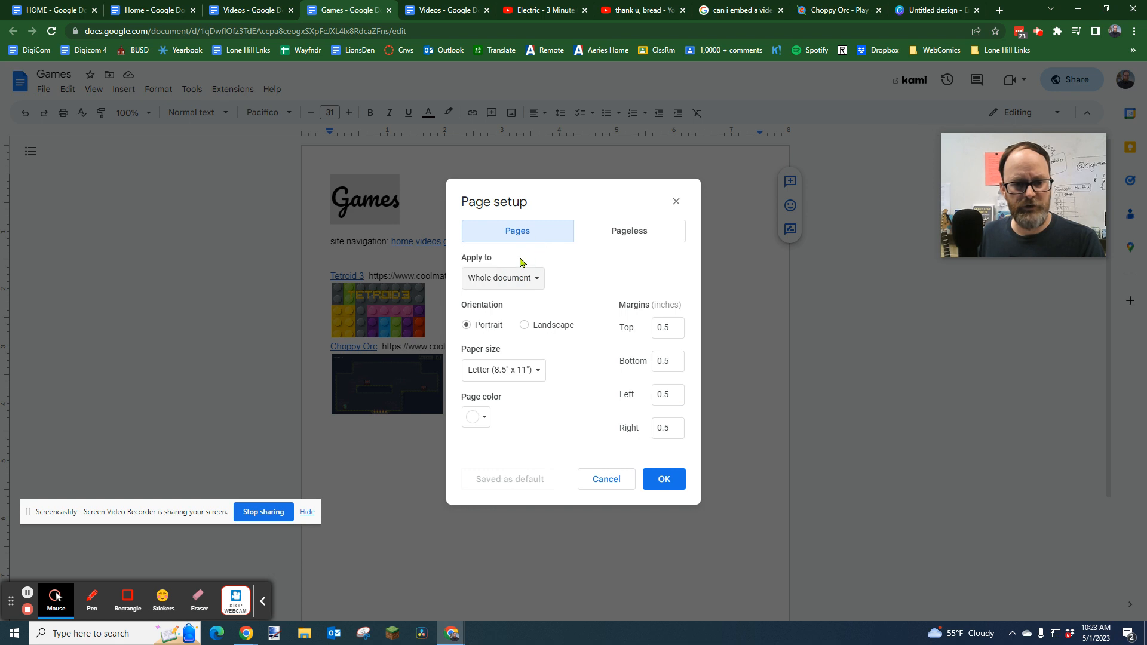
click(483, 418)
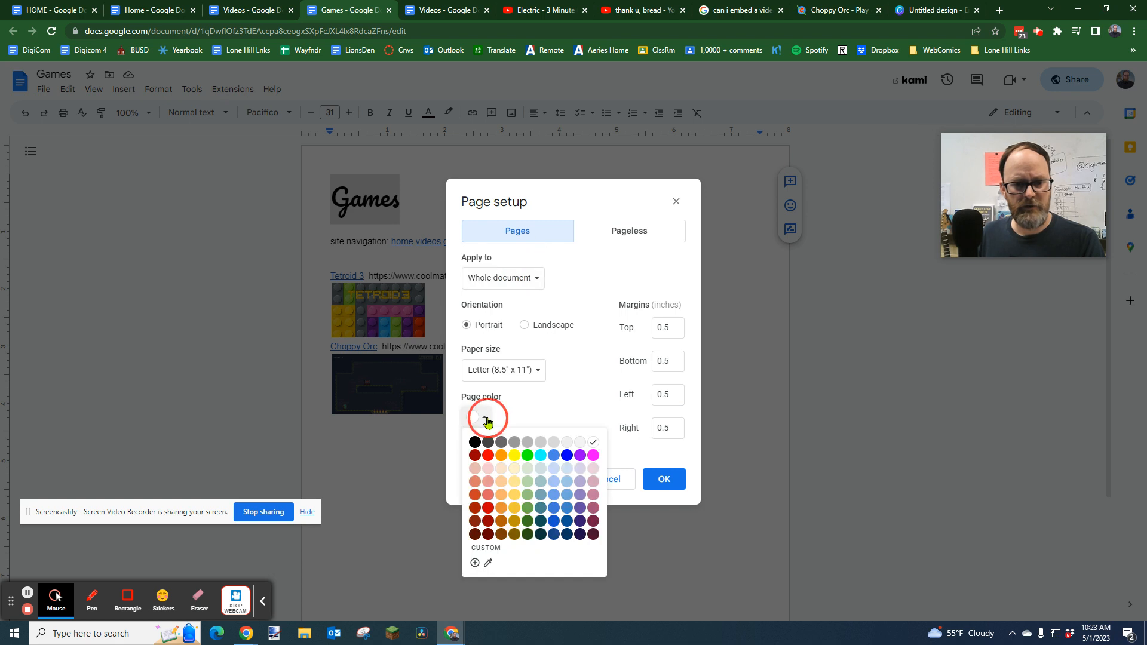
click(515, 456)
click(664, 480)
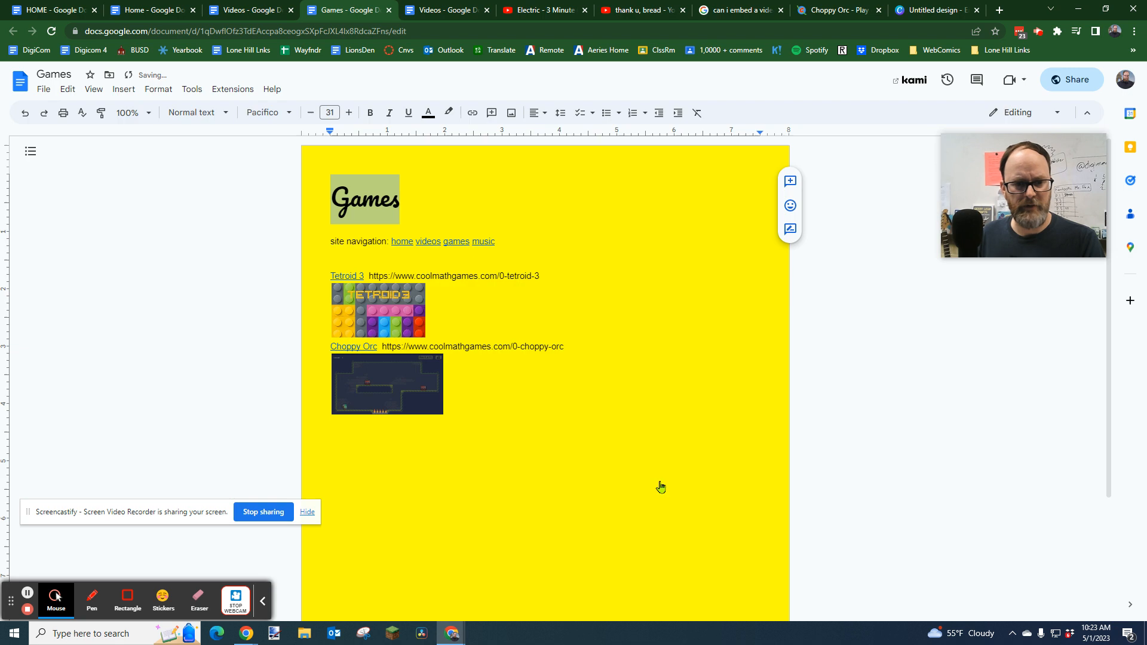
Step: Set the page color of the whole Games document to the second-lightest shade of yellow
click(47, 91)
click(85, 417)
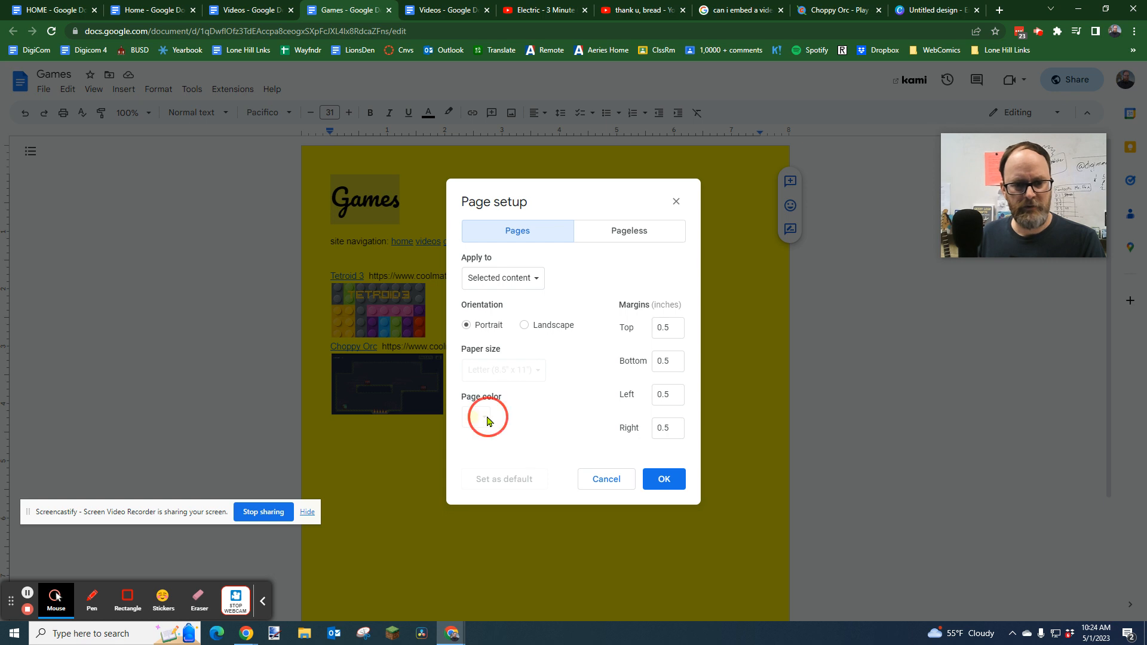
click(534, 277)
click(512, 257)
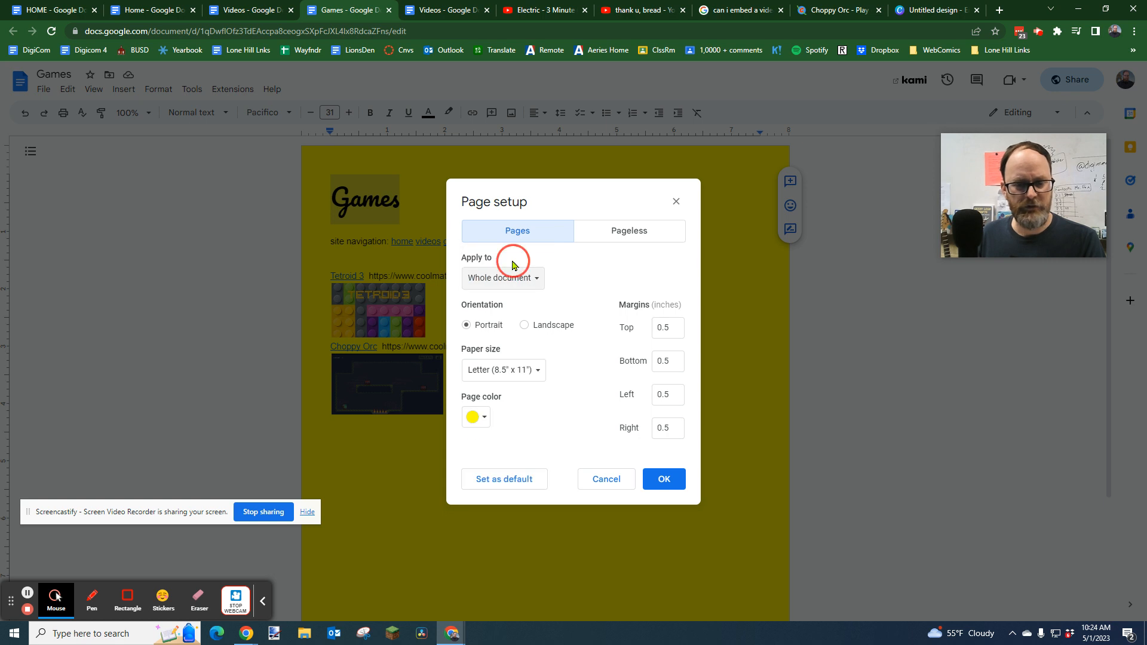
click(490, 420)
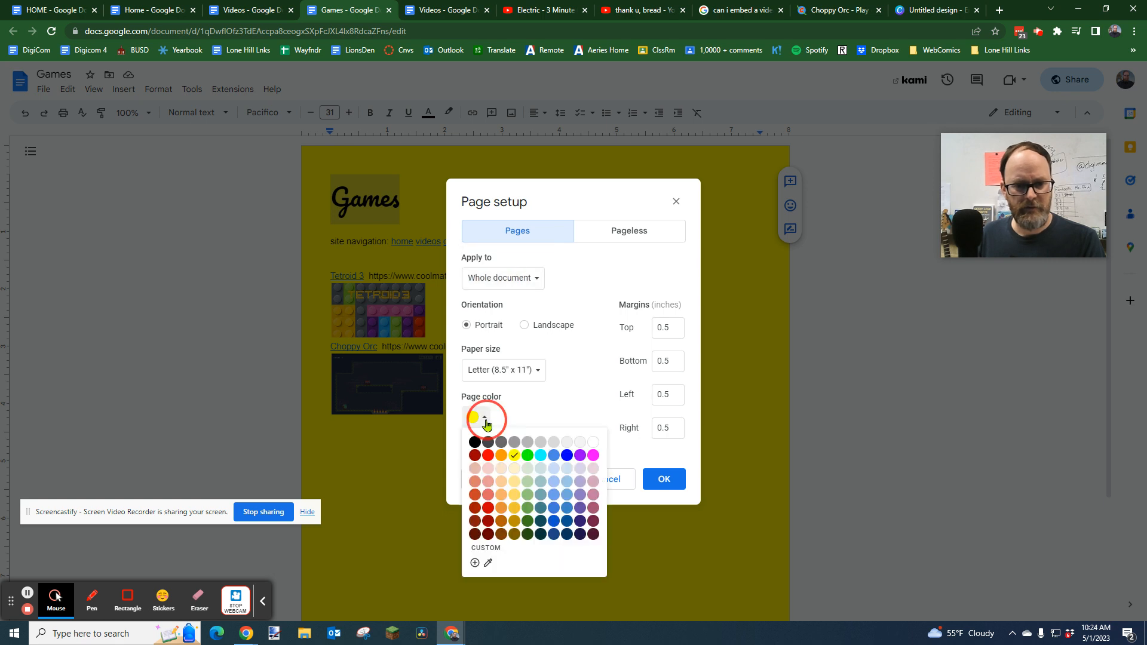
click(515, 484)
click(653, 481)
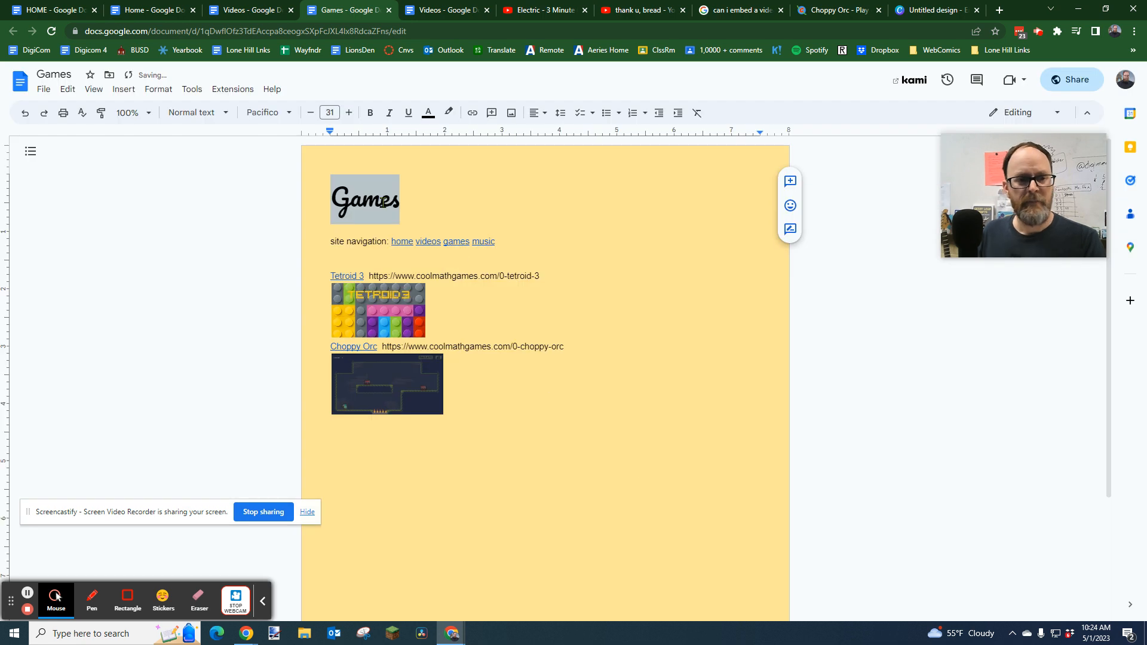
Step: Set the "Games" heading's font size to 75
click(383, 203)
drag(399, 199, 328, 199)
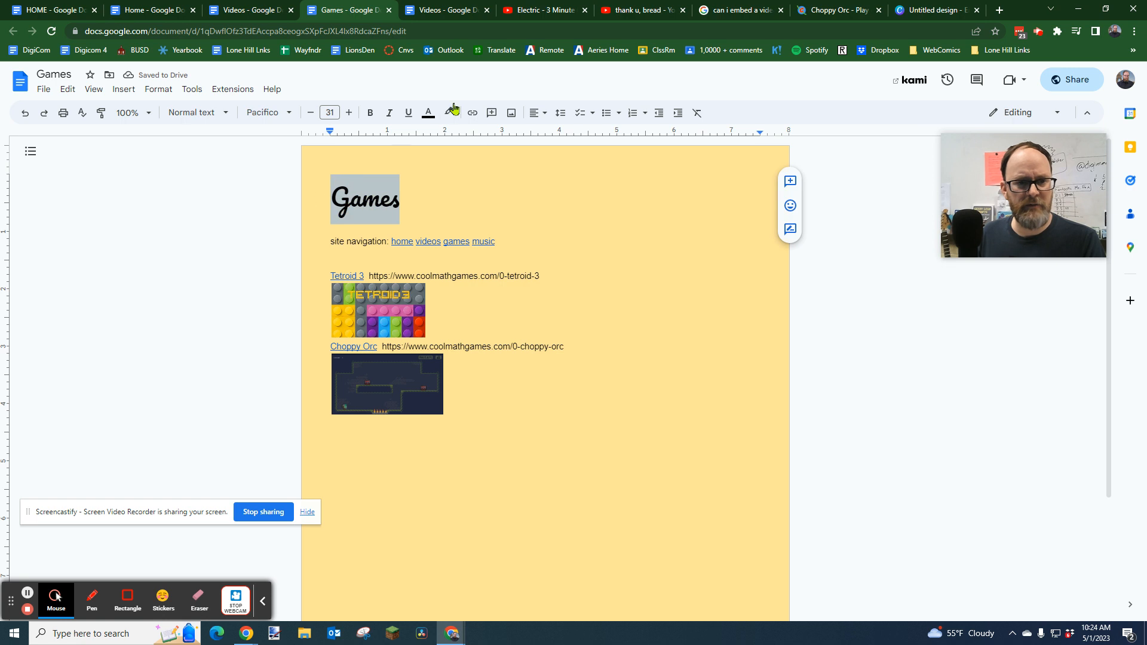
click(323, 114)
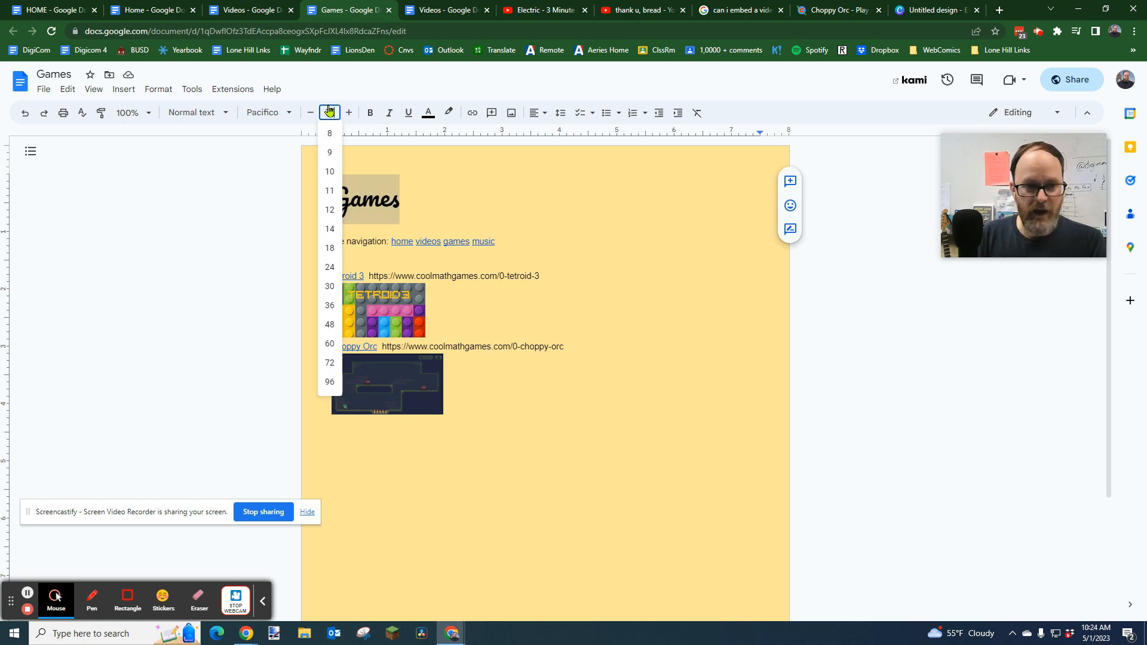
text(75)
key(Return)
Step: Center the "Games" heading and the site navigation line on the page
click(543, 113)
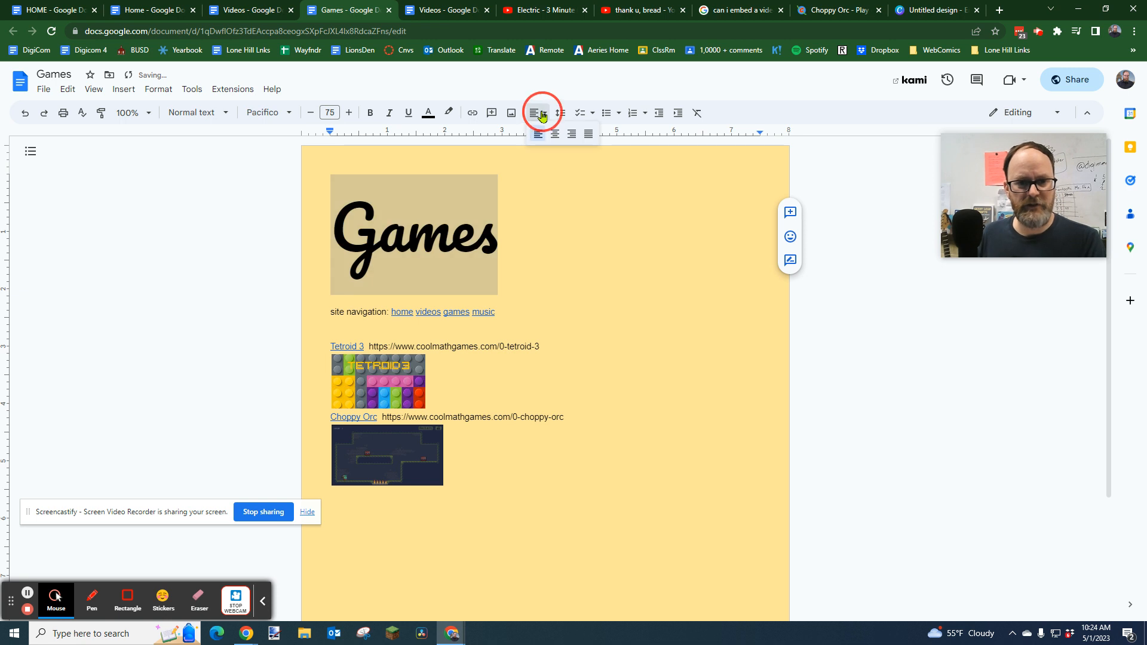
click(557, 133)
click(665, 260)
drag(510, 311, 318, 313)
click(539, 117)
click(557, 134)
click(650, 267)
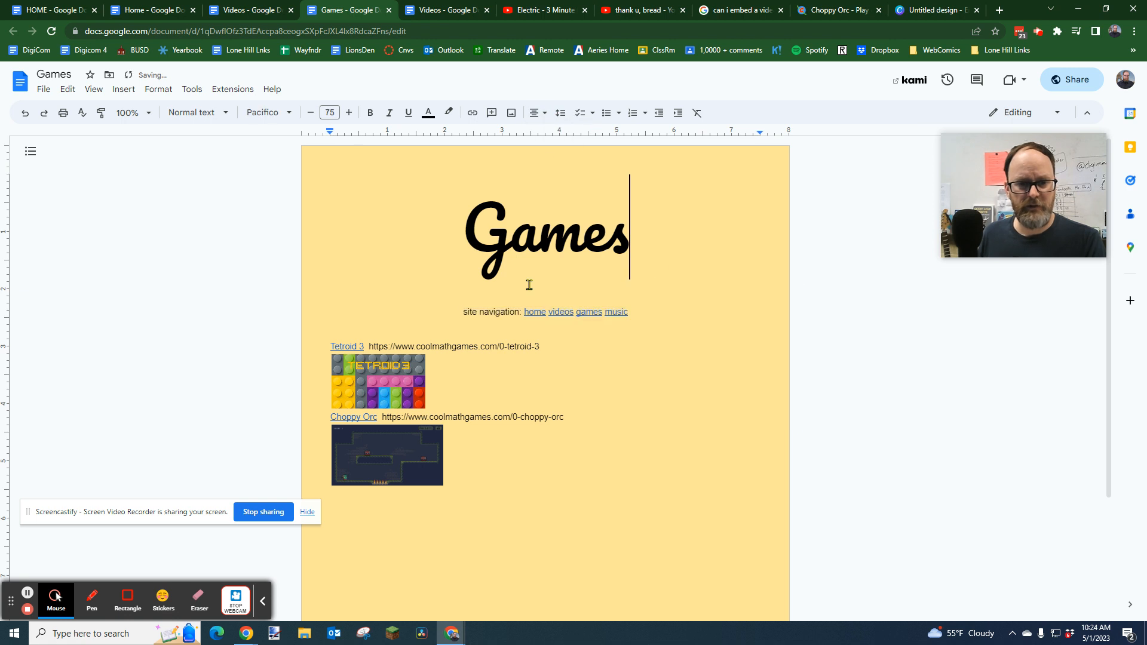
Step: Remove the extra gap between the "Games" heading and the site navigation line
click(516, 299)
key(Delete)
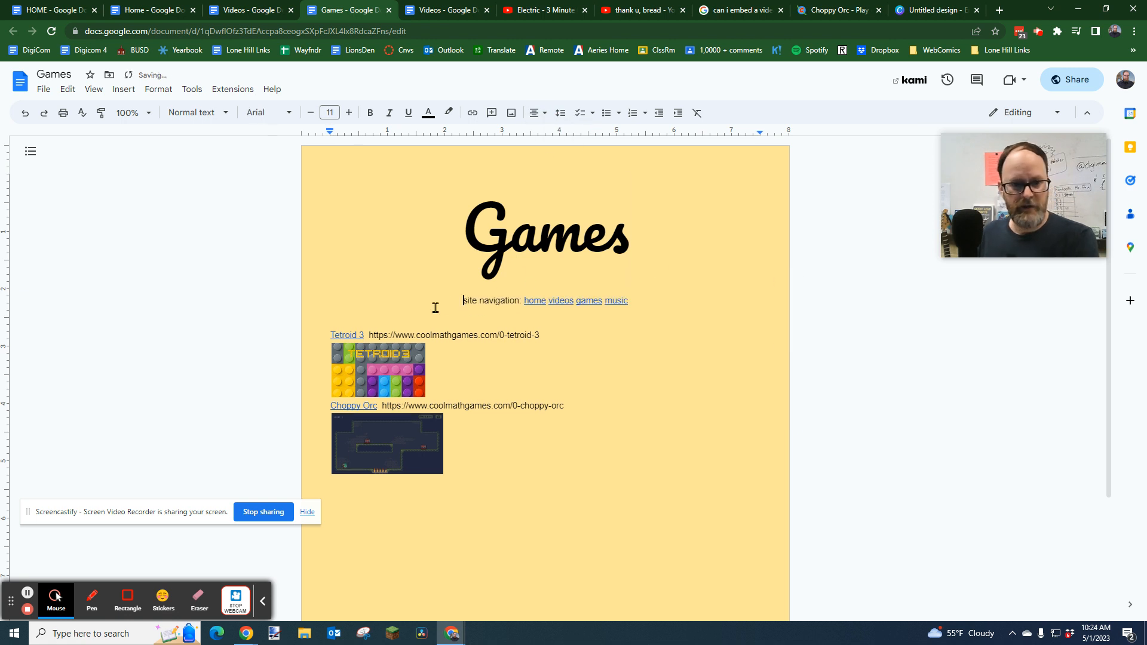
click(471, 288)
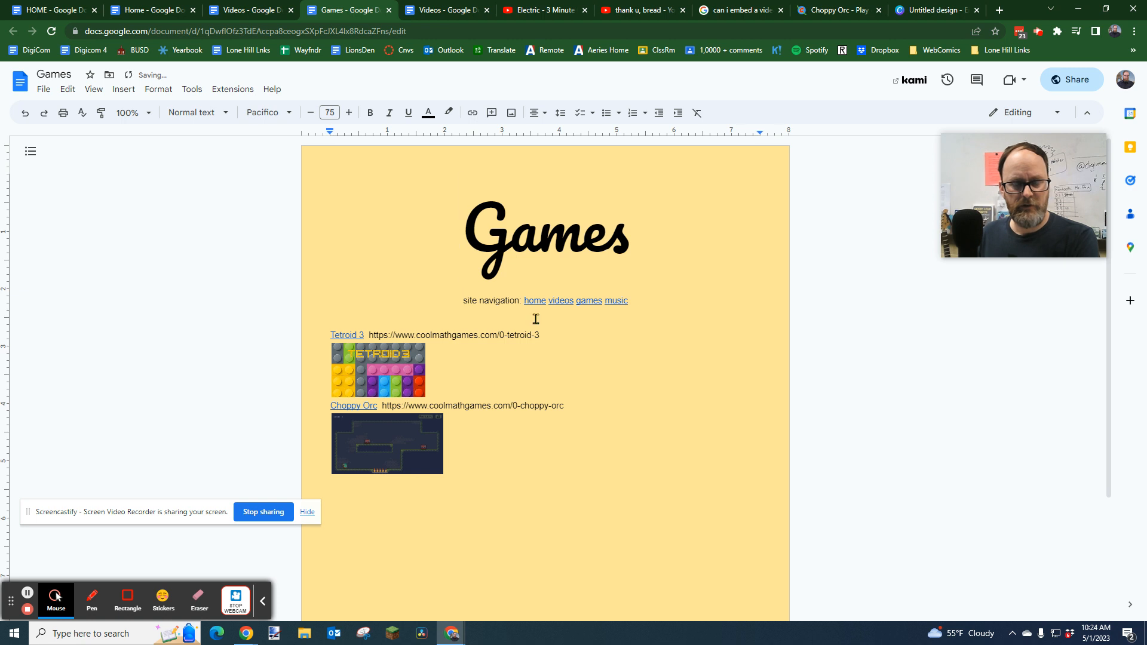
click(517, 237)
click(524, 346)
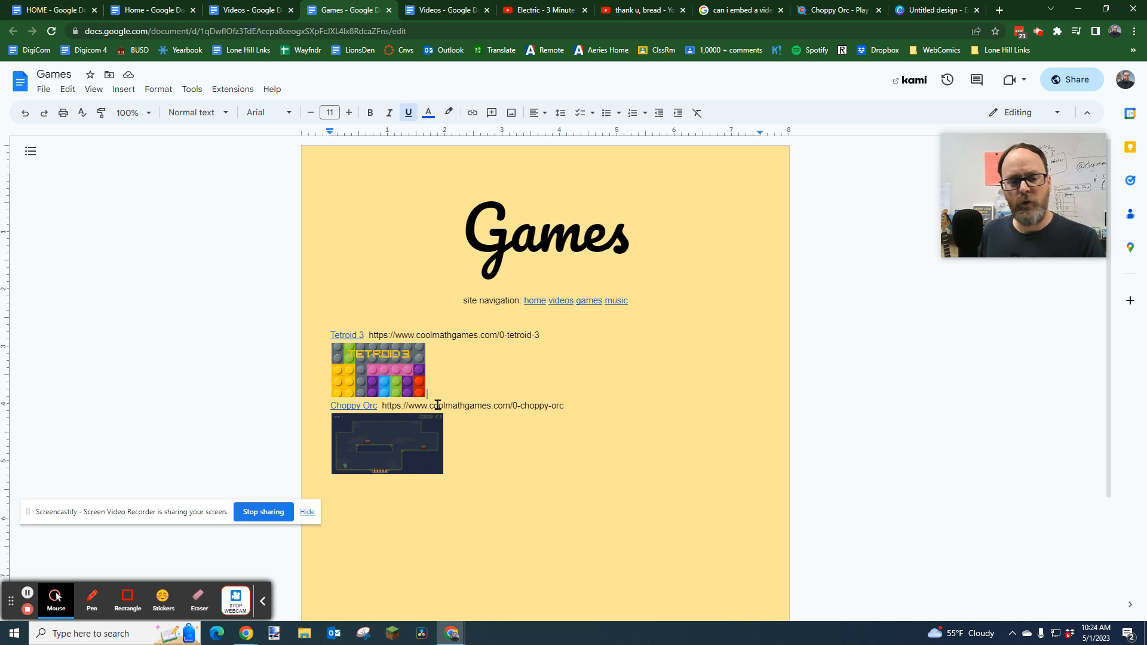
Step: Move the Choppy Orc image beside the Tetroid 3 image and shrink it to match that image's height
drag(386, 445, 480, 380)
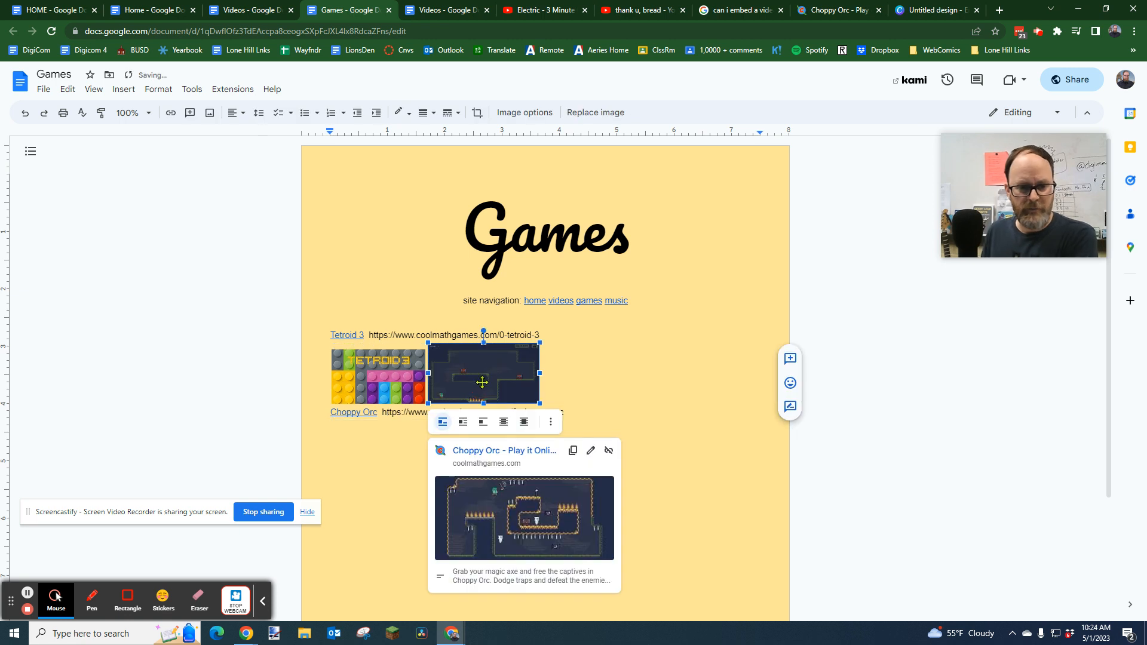
drag(426, 340, 438, 347)
click(542, 375)
click(471, 382)
key(Delete)
key(ctrl+z)
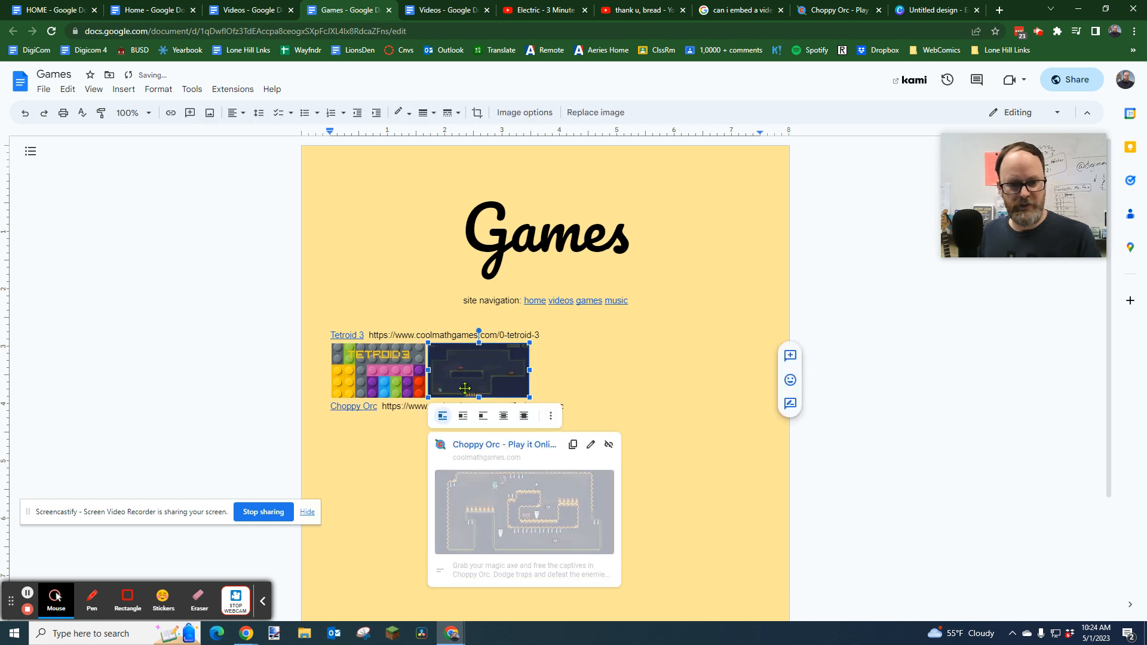
Step: Add a space between the two game images and place the Choppy Orc image in front of the text
click(605, 368)
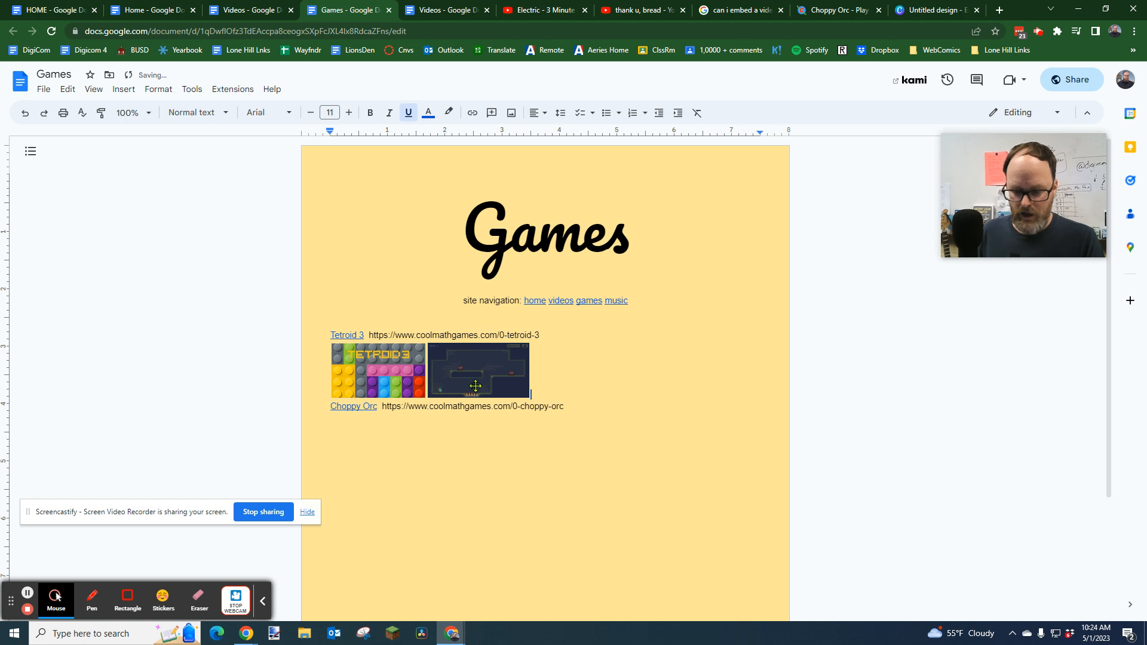
key(Left)
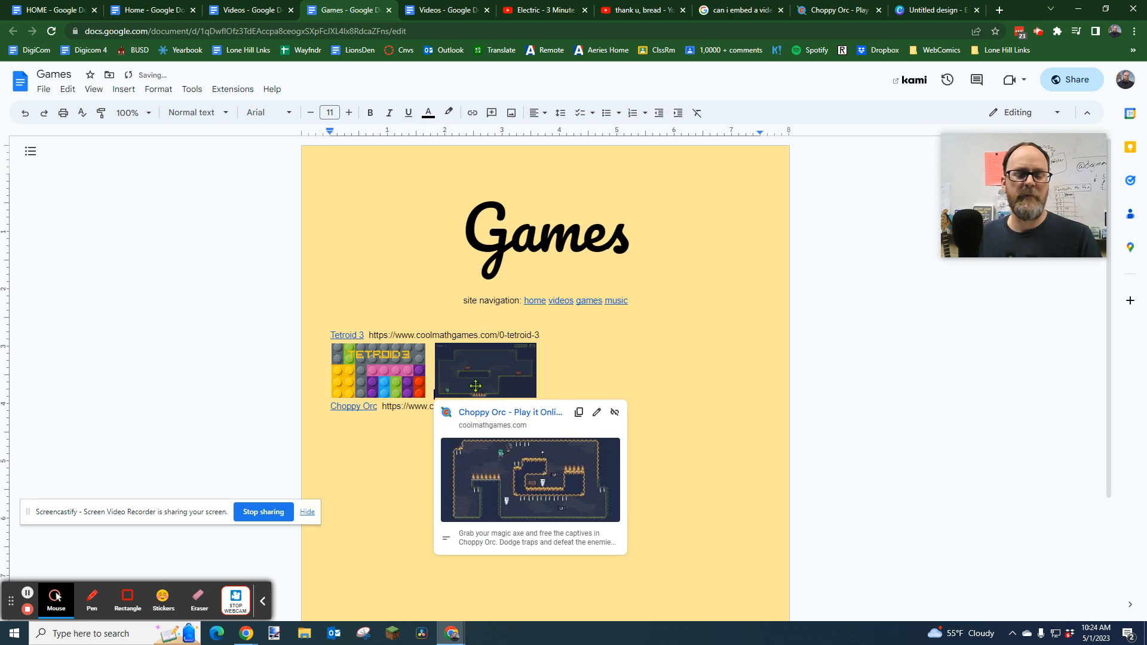
click(506, 375)
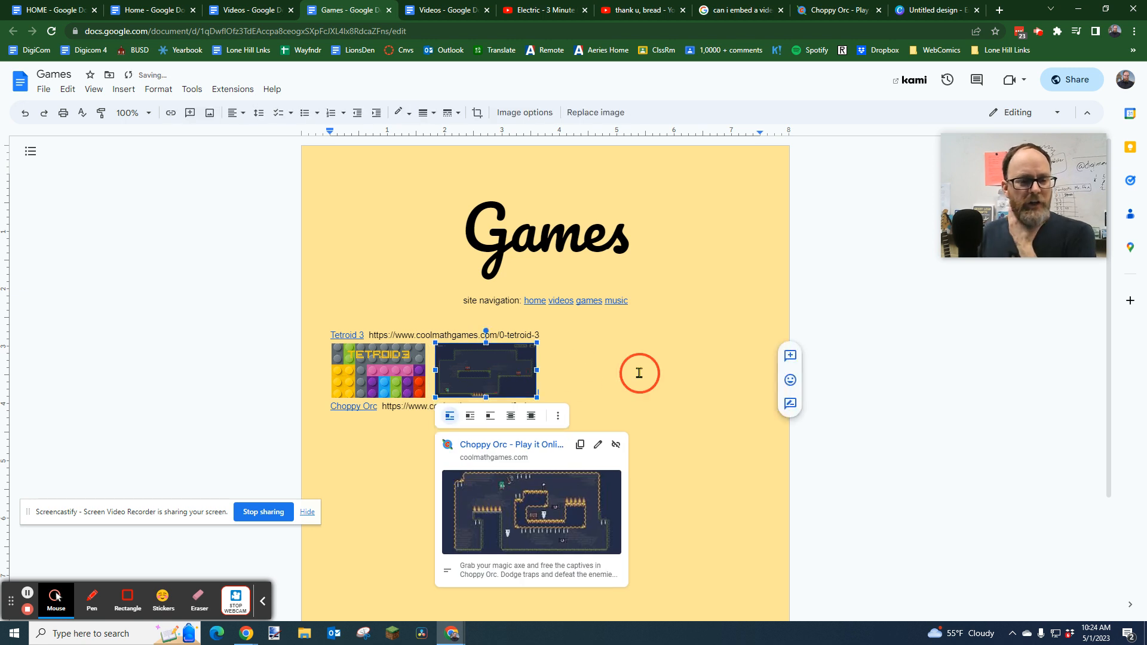
click(531, 417)
mouse_move(508, 368)
mouse_down()
mouse_move(563, 342)
mouse_move(614, 391)
mouse_move(486, 365)
mouse_up()
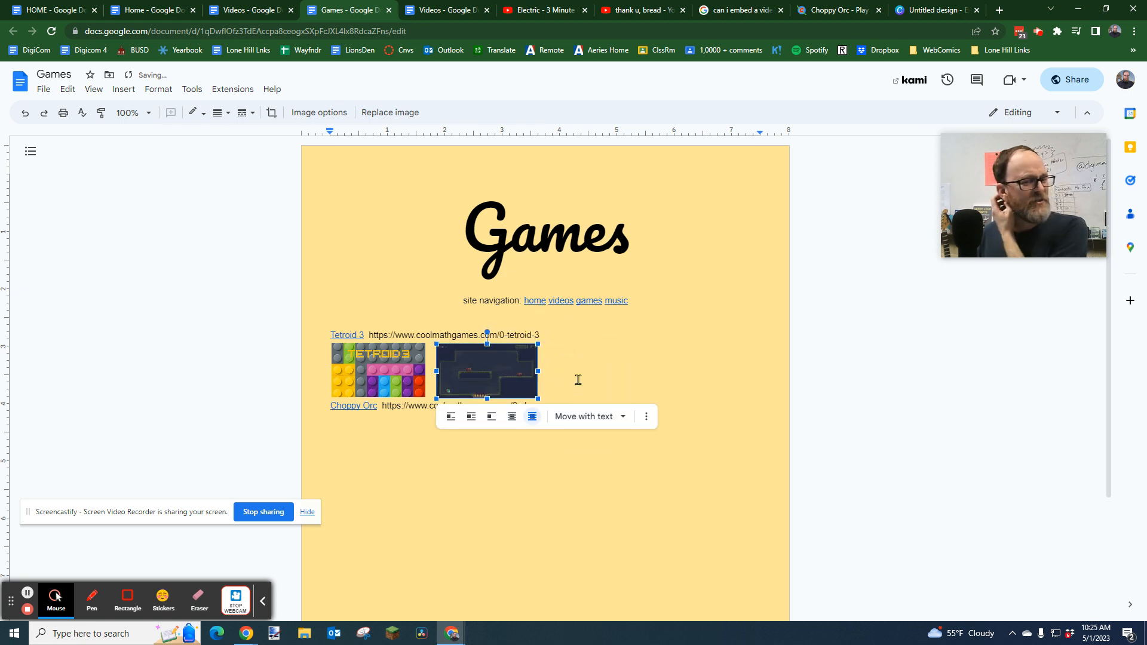
click(577, 380)
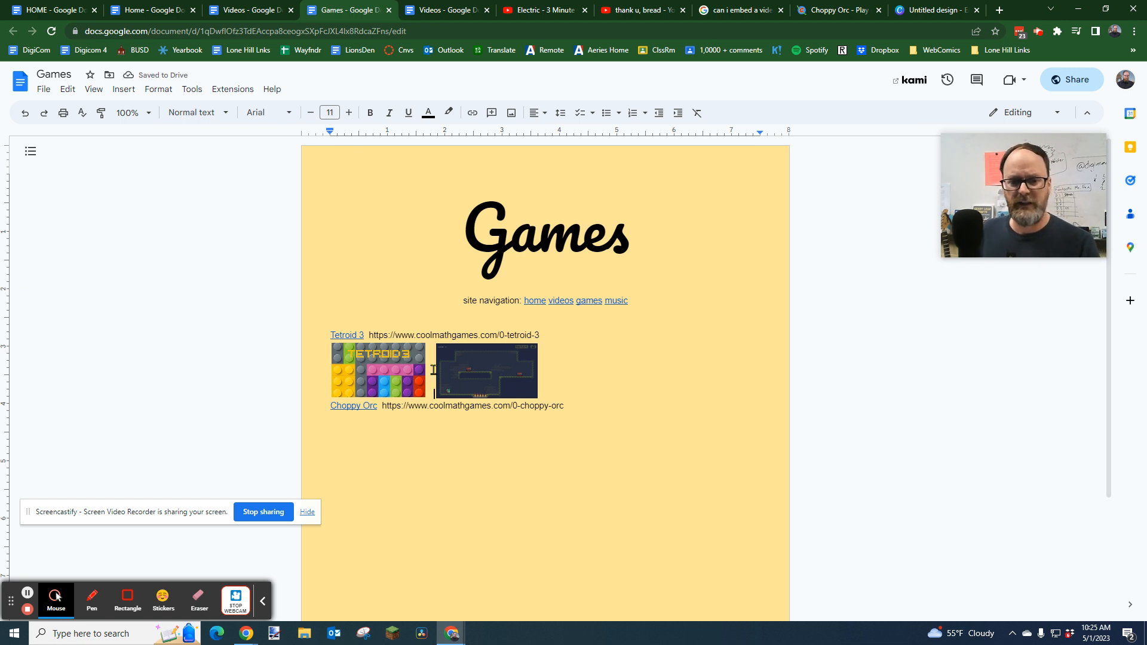
Step: Move the Choppy Orc image below its own link line, aligned with the left text margin
drag(472, 378, 366, 447)
click(507, 452)
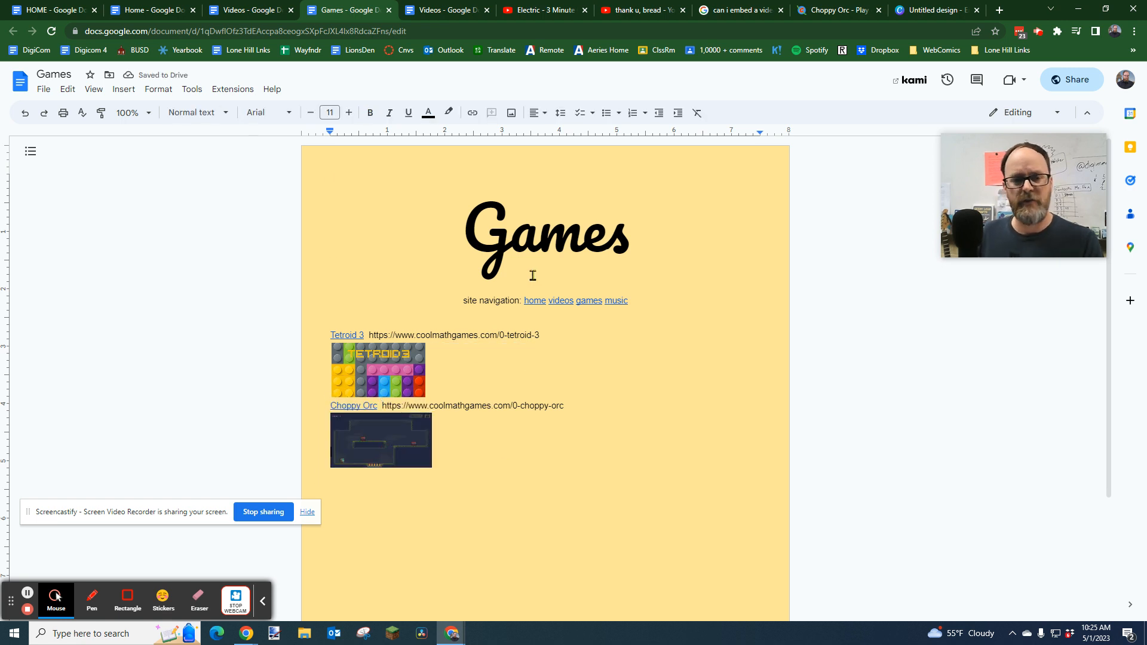
drag(462, 301, 387, 325)
click(521, 367)
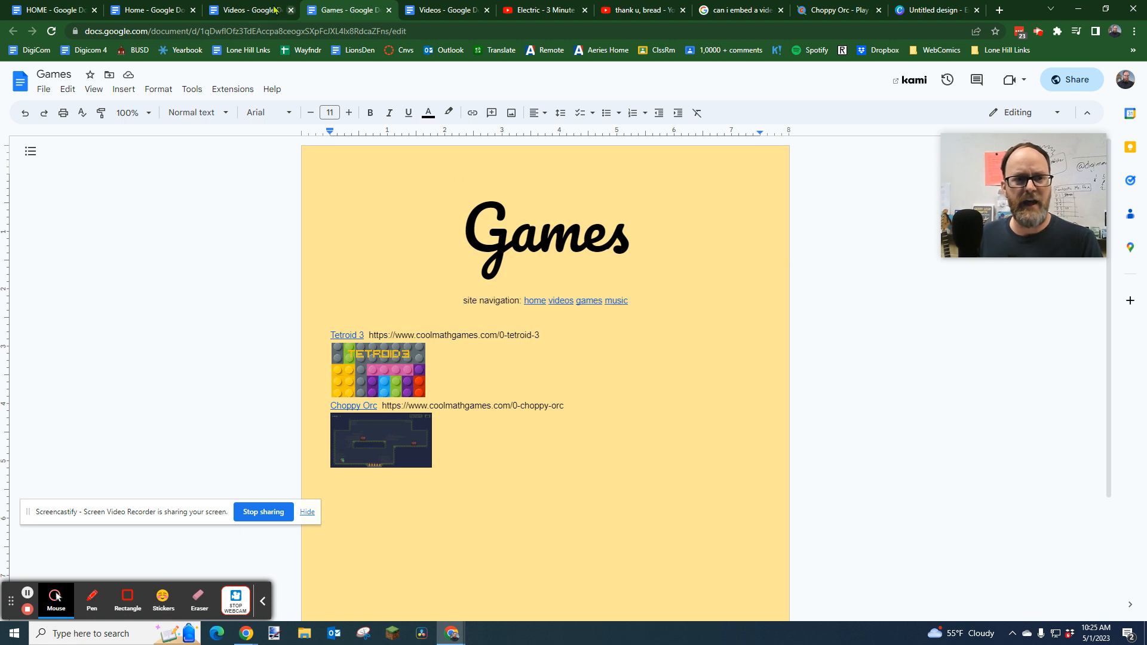
Step: Switch to the Home document and test its games navigation link by opening the Games page
click(251, 9)
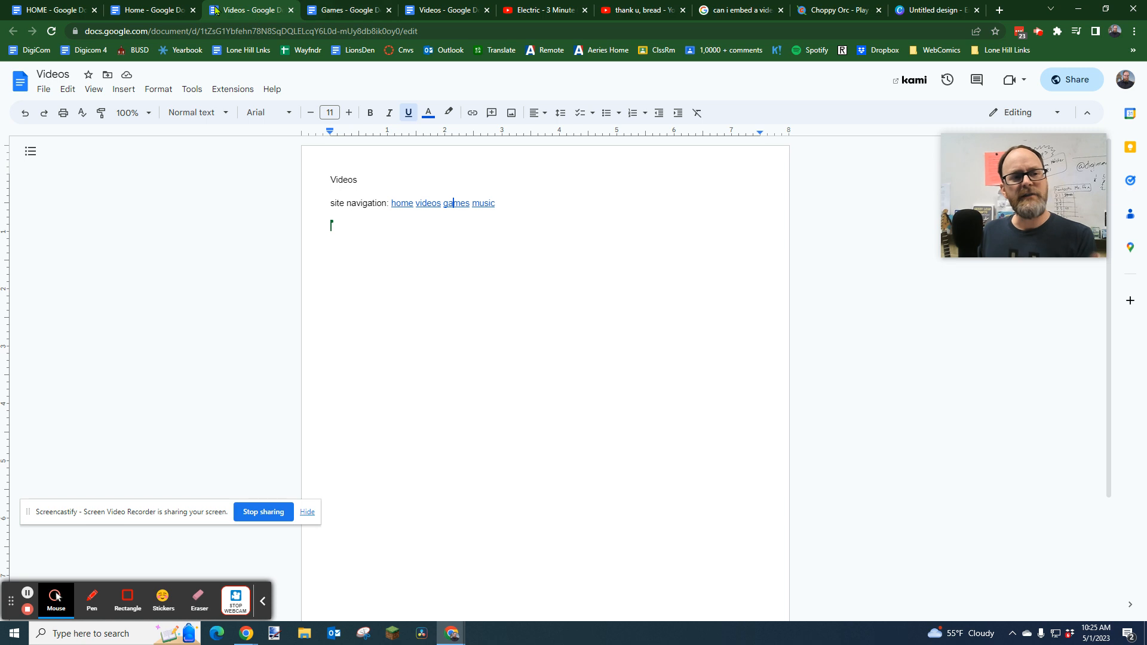
click(152, 9)
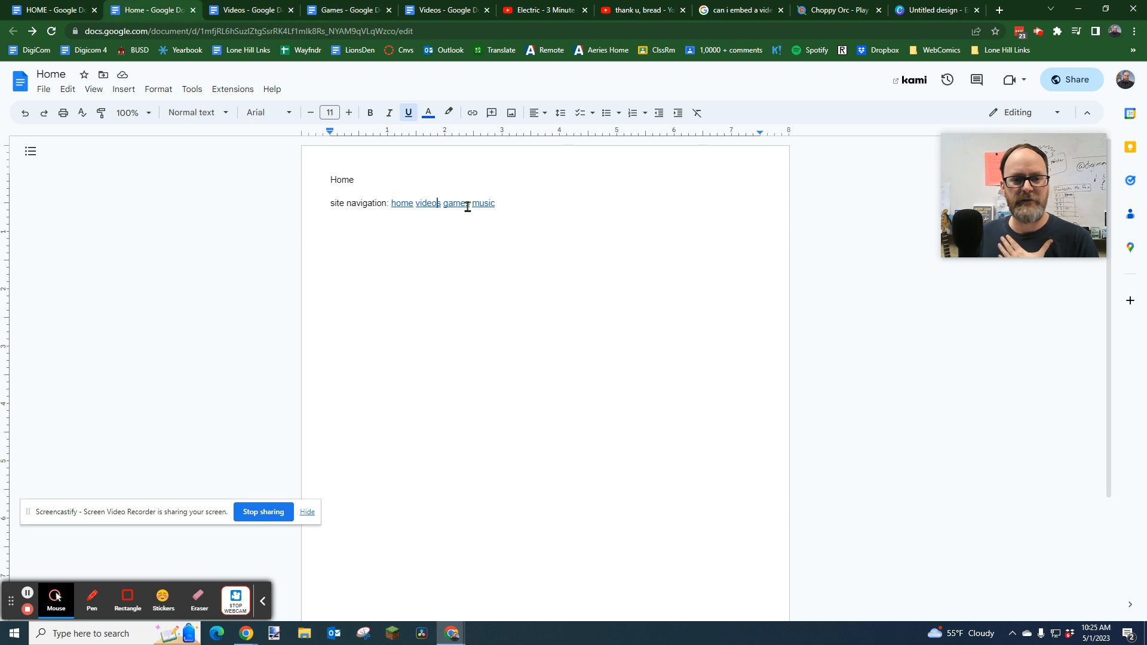
click(460, 205)
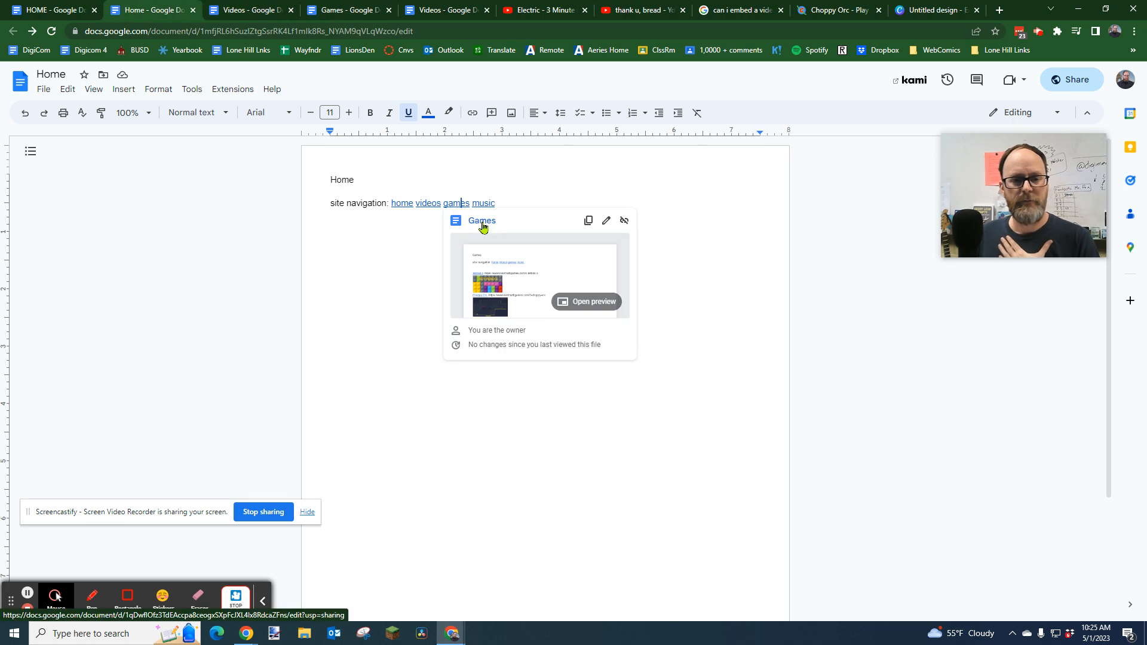
click(482, 222)
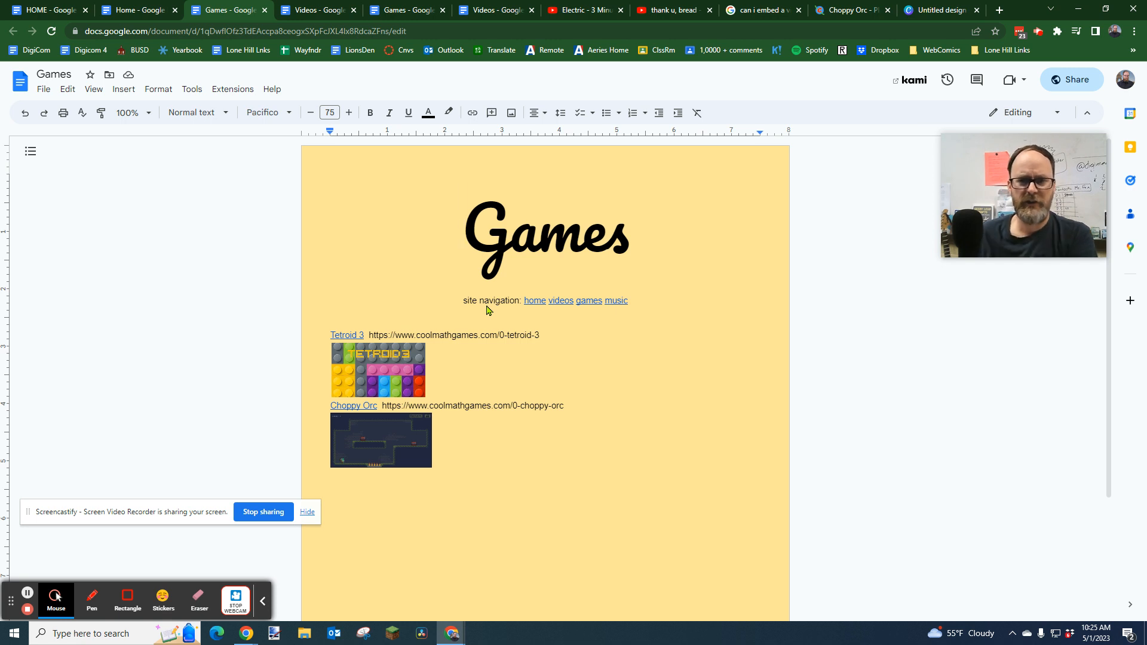
Step: Look at the strategy games category on the Coolmath Games site and return to the Home document
click(843, 14)
scroll(327, 301, up, 3)
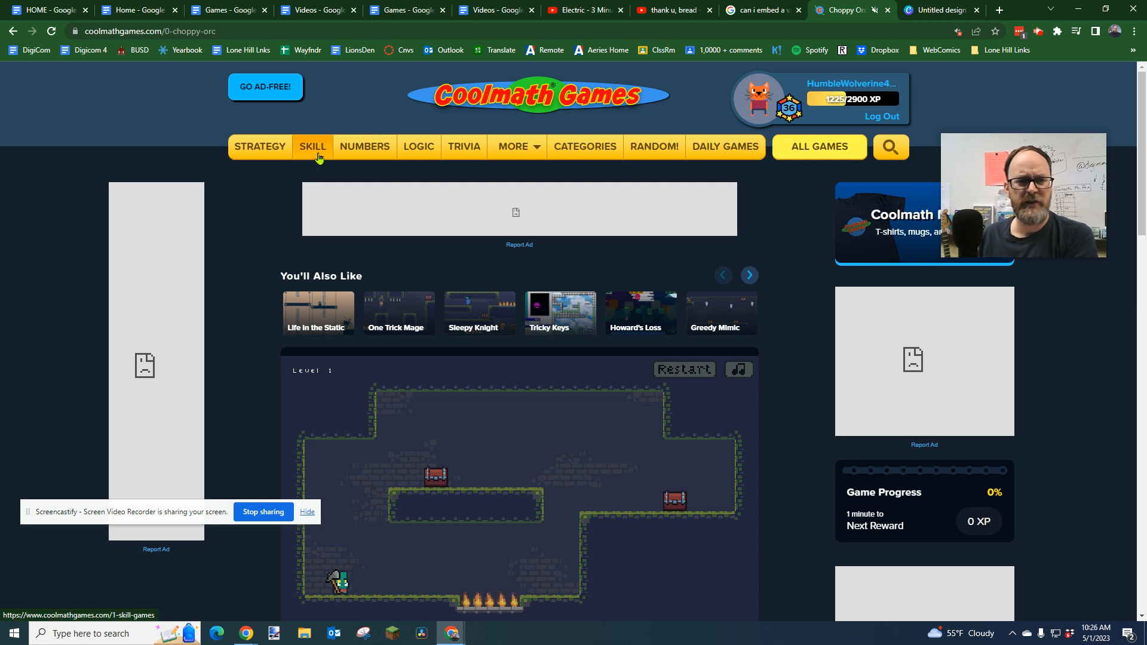
click(272, 150)
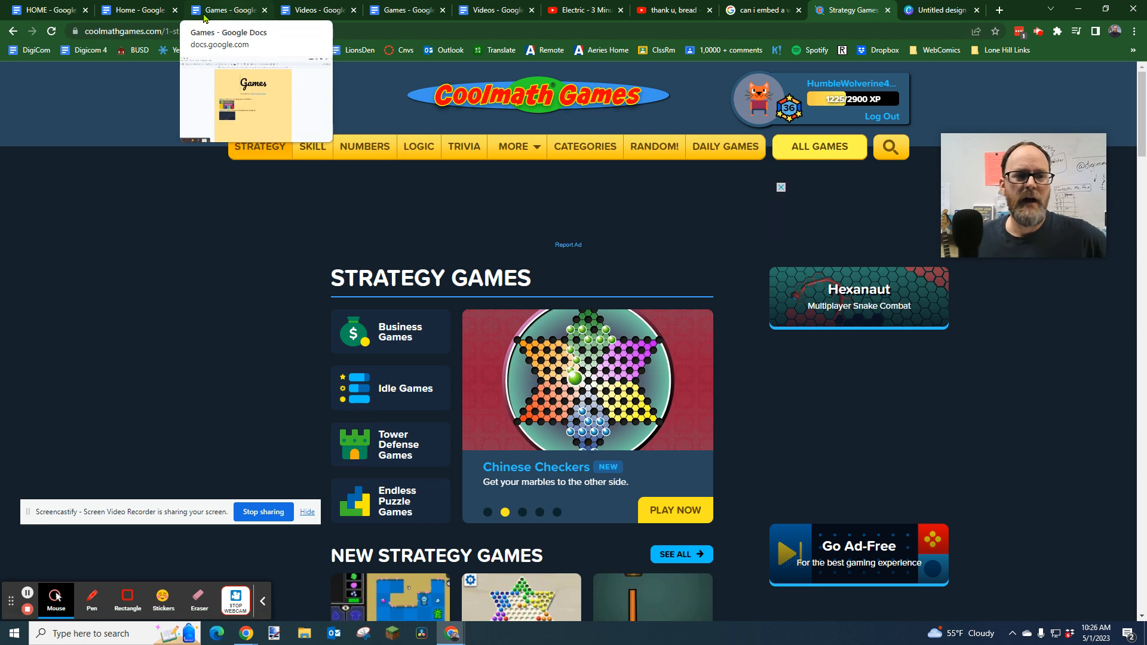
click(122, 12)
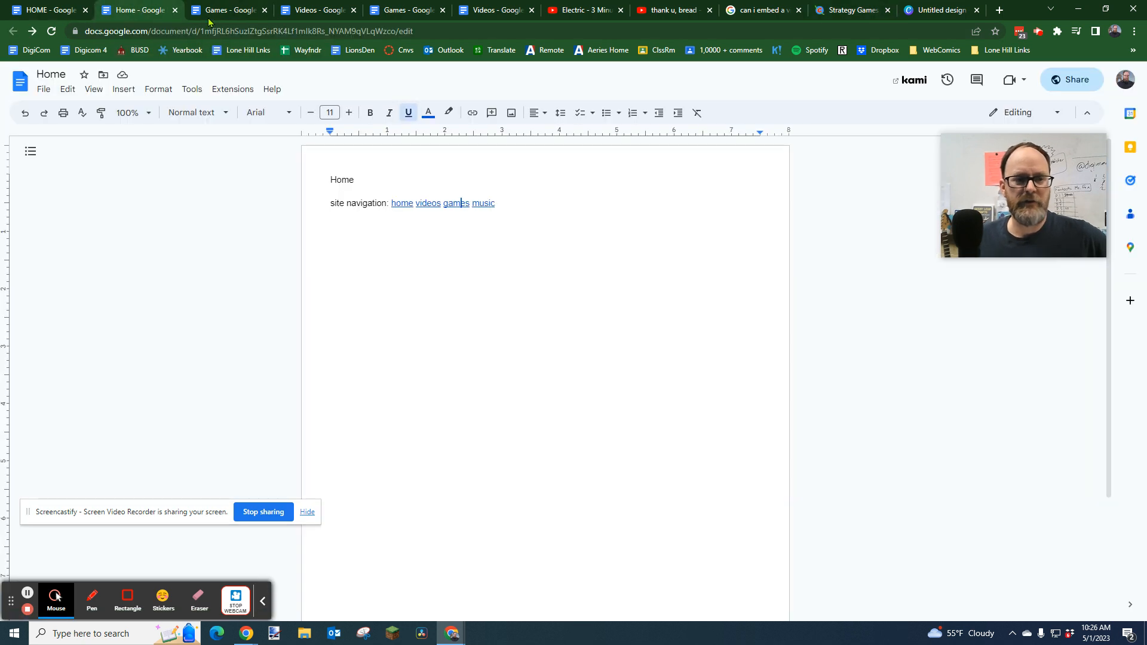